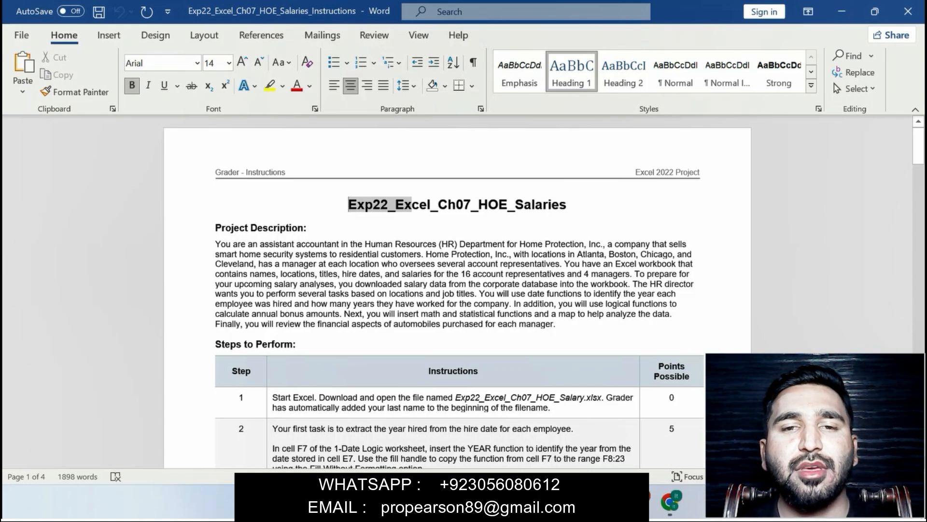
Highlight the document title, the Project Description section and the step 1 instruction in yellow.
drag(412, 205, 573, 205)
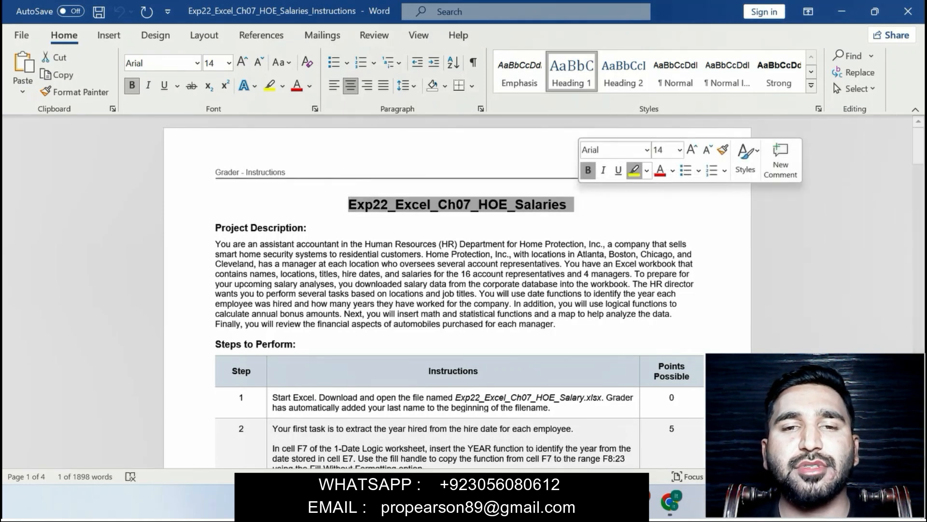
click(634, 170)
drag(215, 228, 560, 323)
click(644, 297)
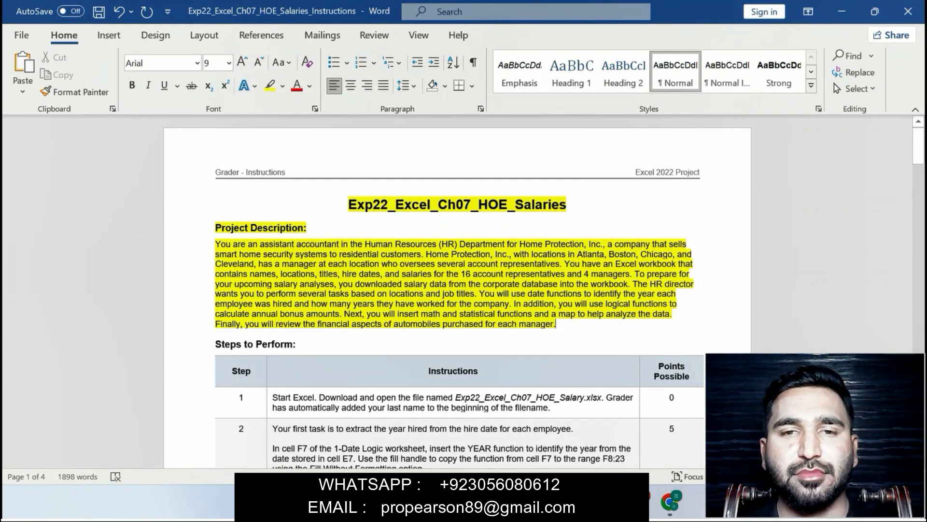
drag(272, 398, 553, 409)
click(605, 384)
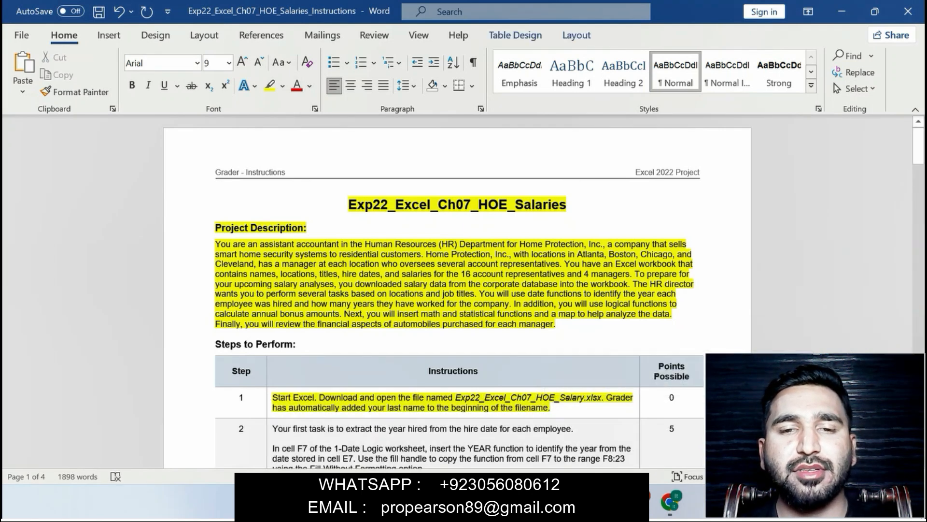
drag(918, 146, 919, 160)
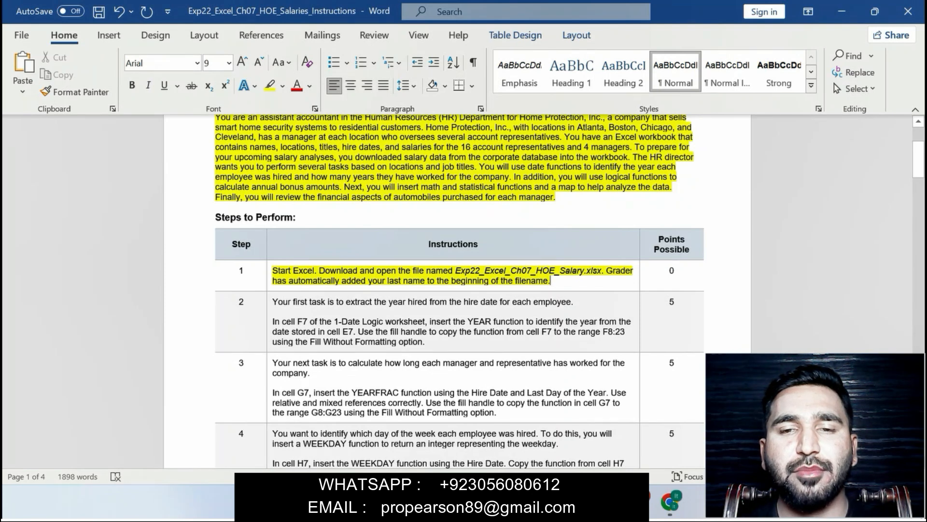
Switch to the Excel salary workbook, enable editing, and look through the 2-Stats Map and 3-Finance worksheets before returning to 1-Date Logic.
click(575, 502)
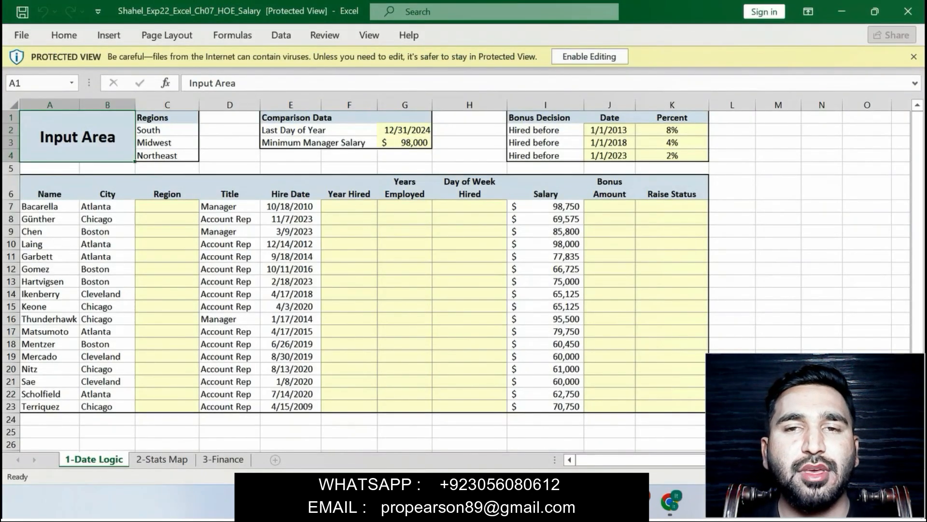
click(589, 57)
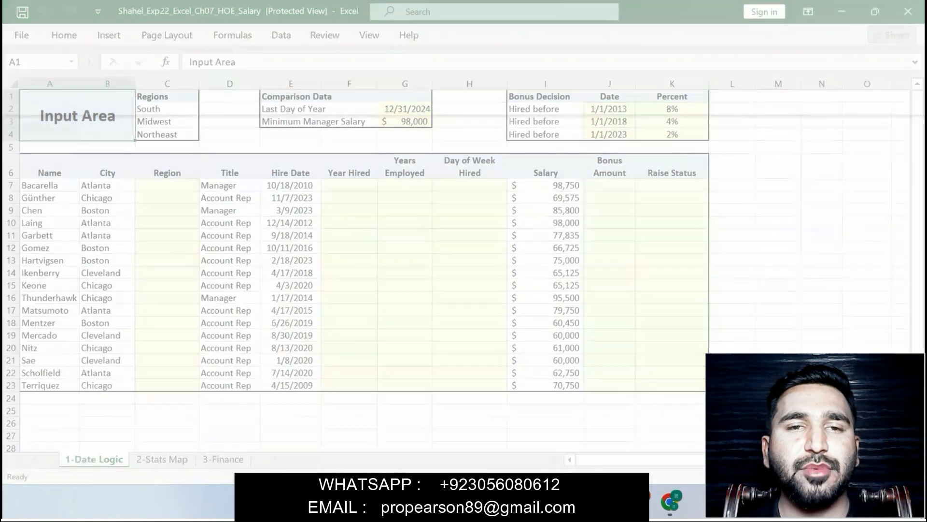
click(161, 459)
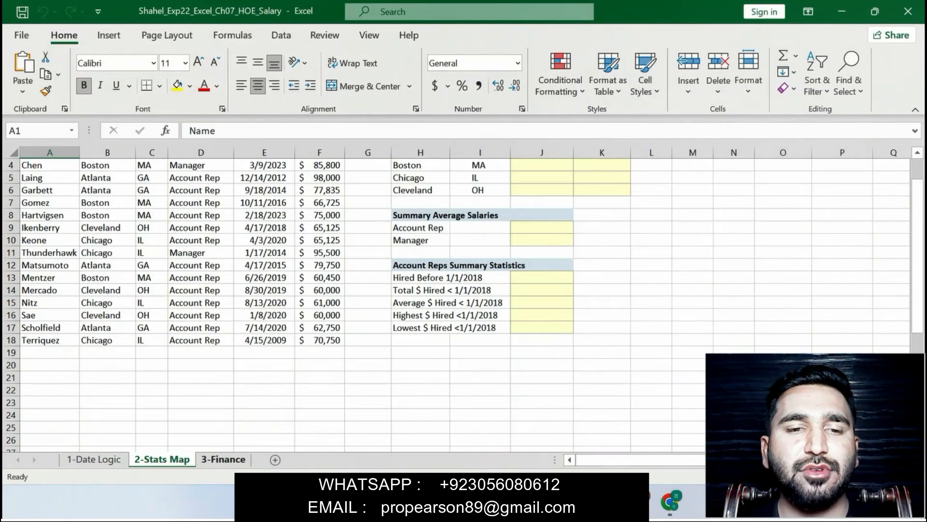
key(ctrl+Page_Down)
click(94, 459)
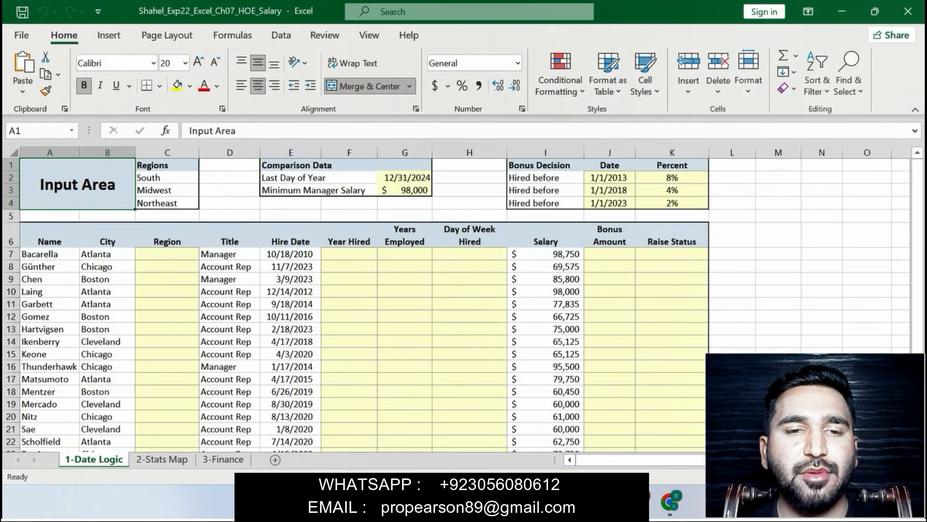
Switch back to the Word instructions and undo the yellow highlights on the title, project description and step 1.
key(alt+Tab)
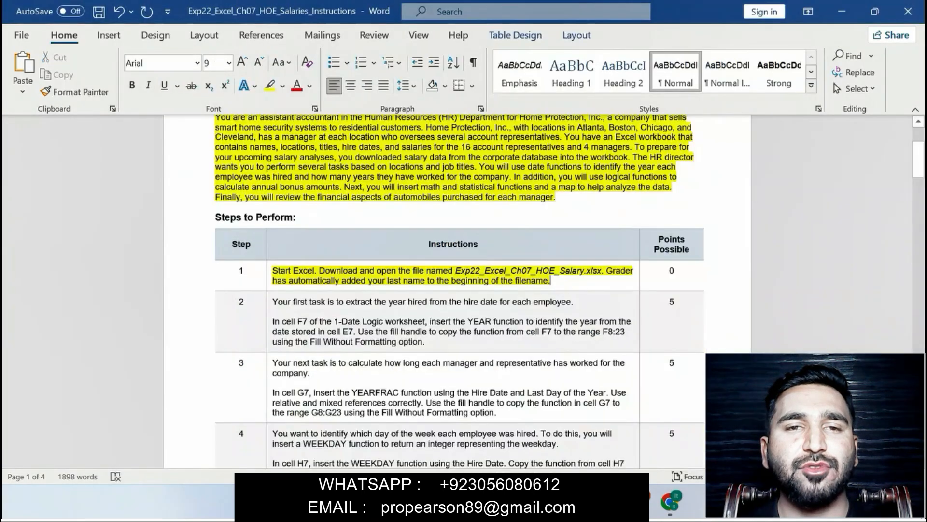
key(ctrl+z)
key(ctrl+z)
key(ctrl+z)
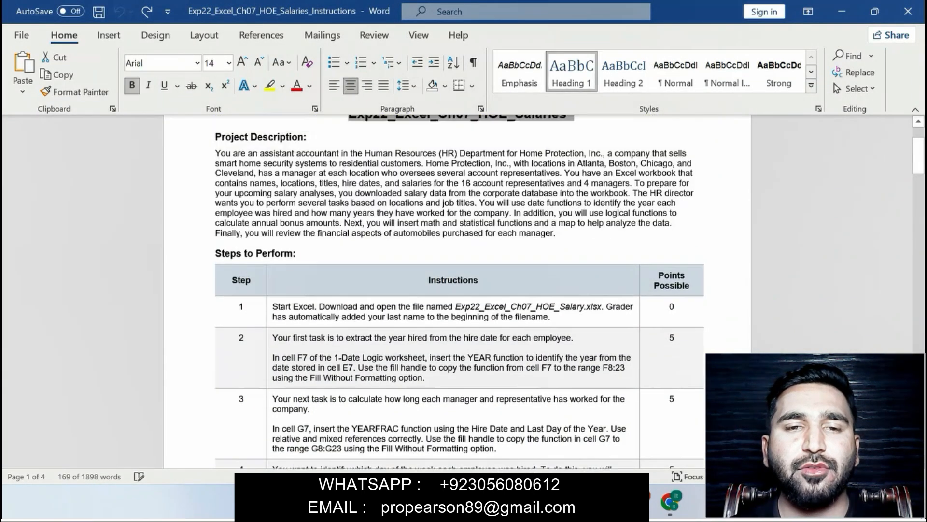
Highlight the whole step 2 instruction in yellow and select its text about the YEAR function and fill range.
drag(272, 361, 425, 401)
click(498, 378)
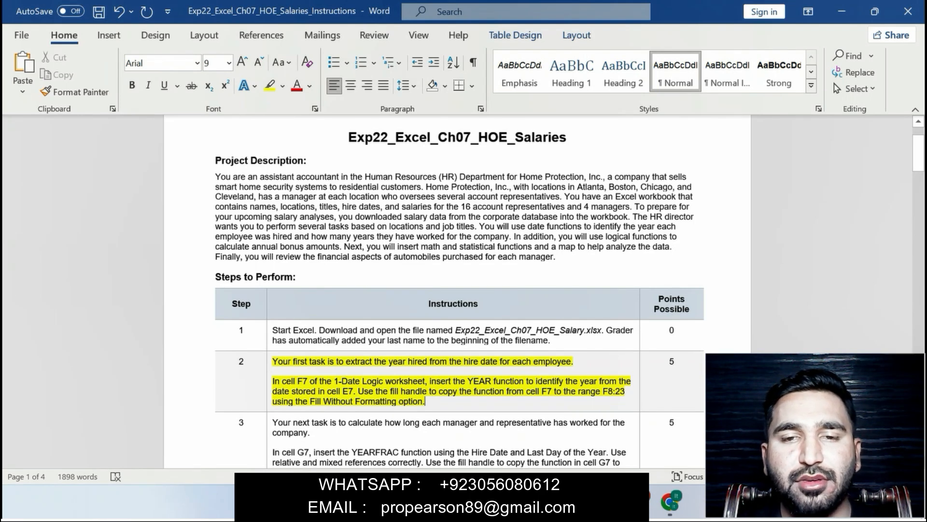
click(279, 381)
drag(280, 381, 625, 391)
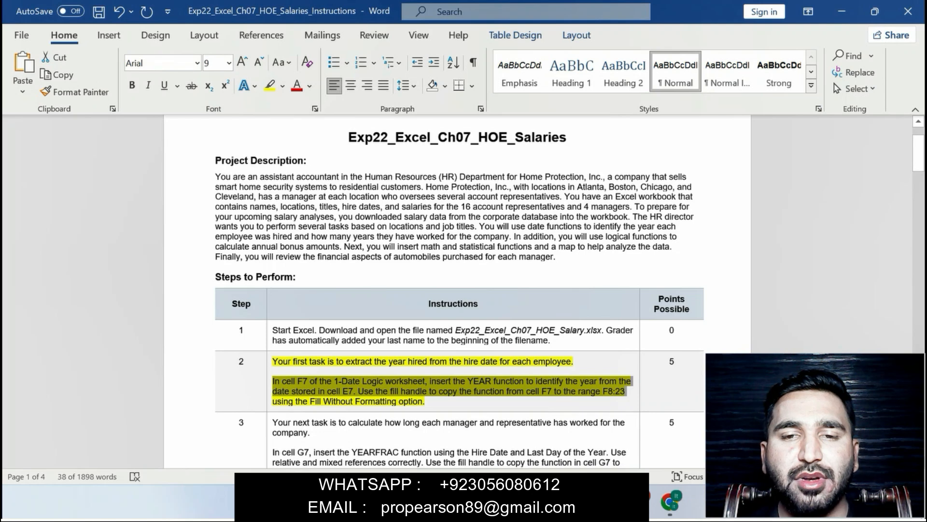
Switch to the Excel workbook and enter =YEAR(F7) in cell F7 of the 1-Date Logic worksheet.
click(574, 501)
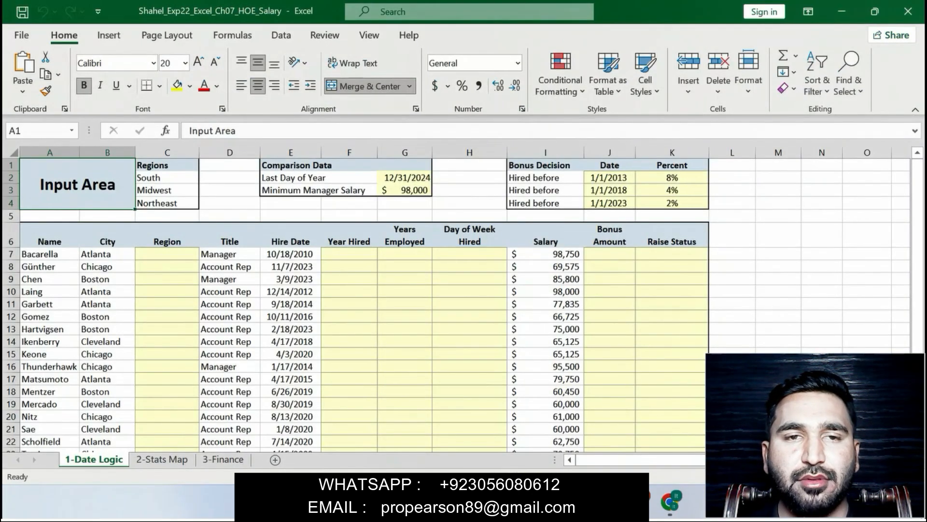
text(=)
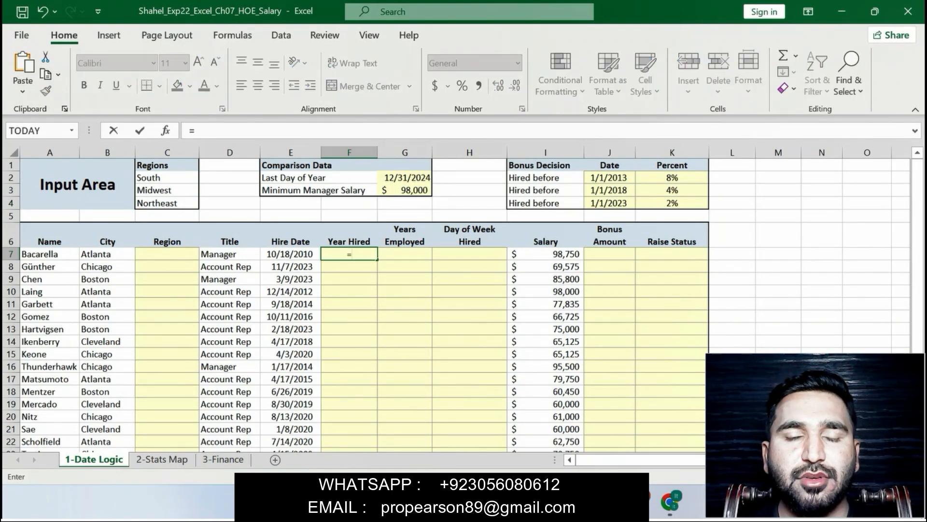
text(YEAR)
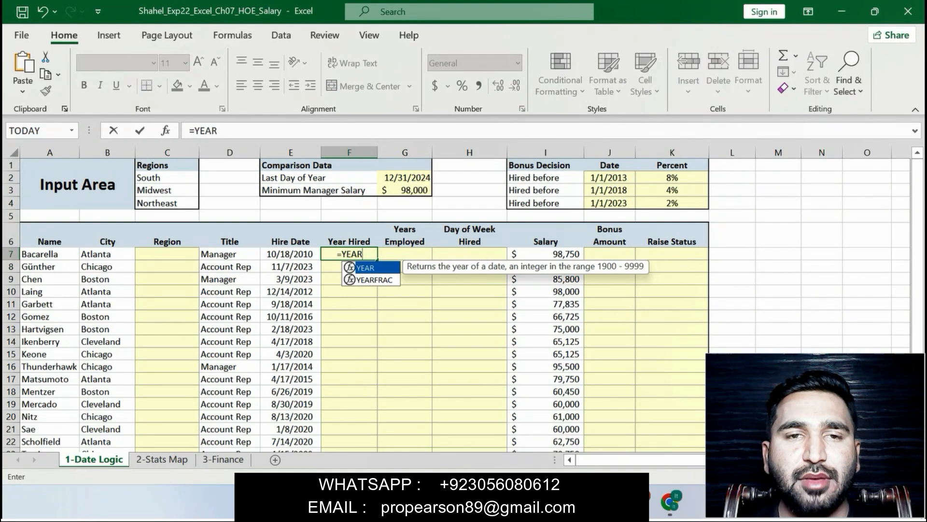
text((F7))
key(Return)
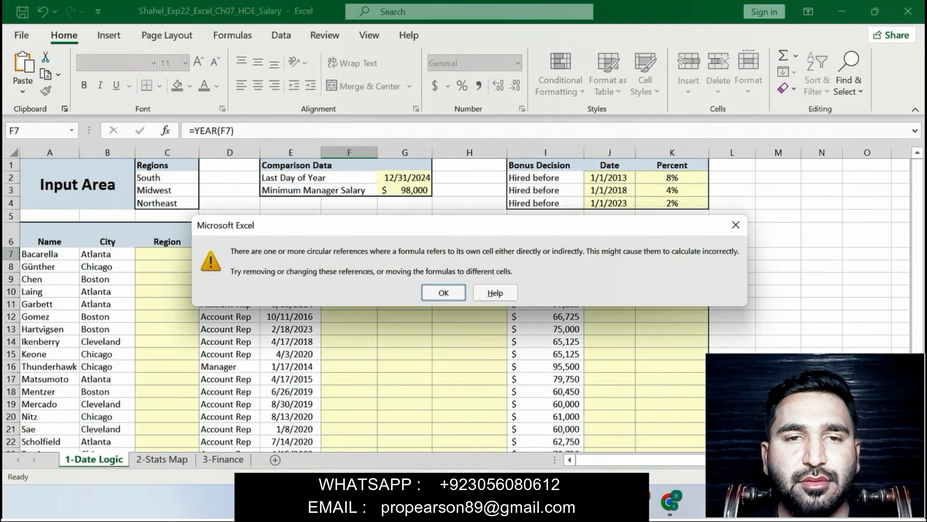
key(Return)
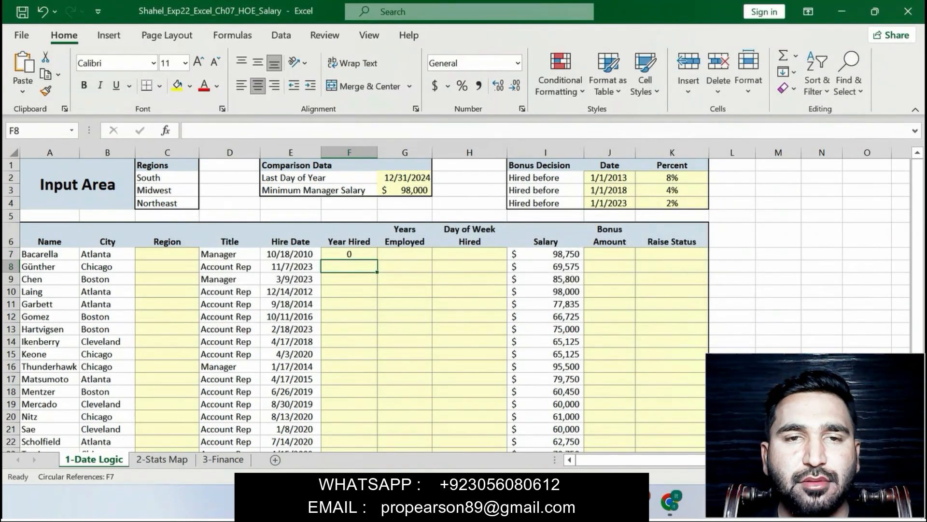
Check the source cell in step 2 of the Word instructions and correct the Excel formula in F7 to =YEAR(E7).
key(F2)
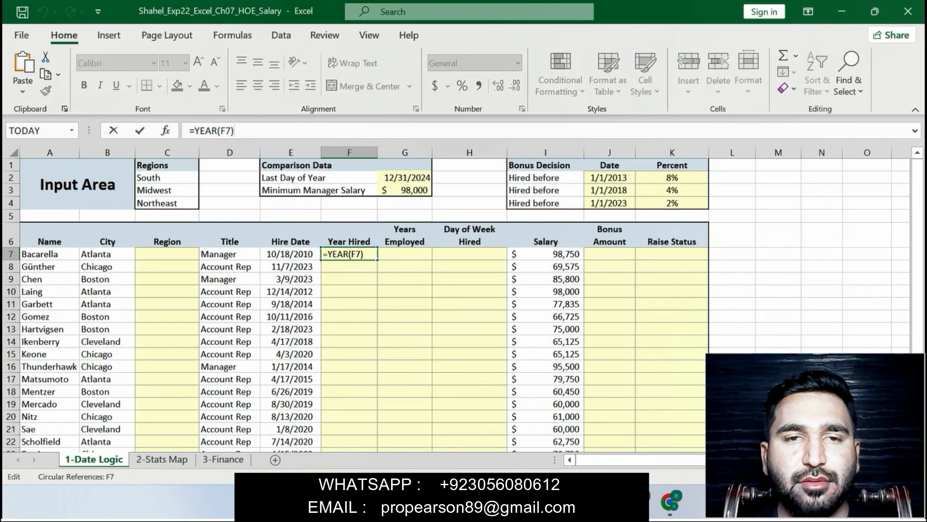
key(BackSpace)
key(BackSpace)
key(BackSpace)
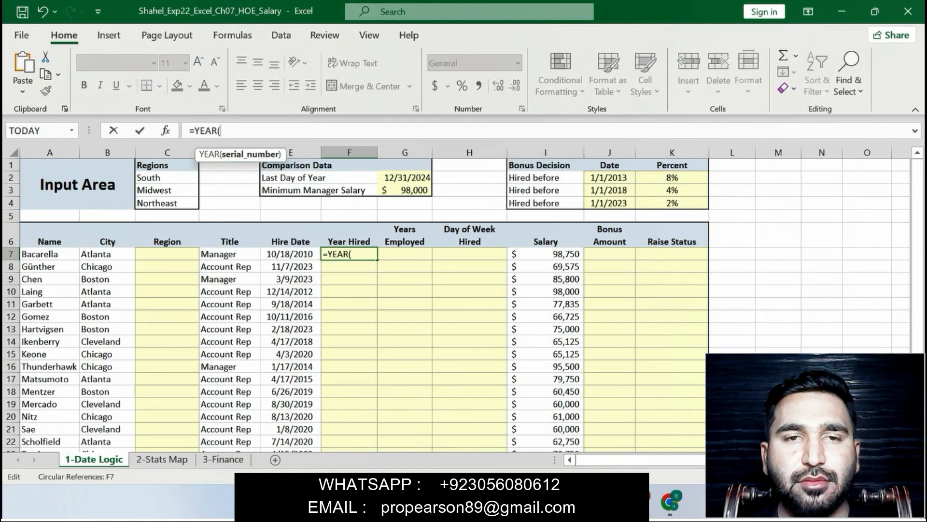
key(alt+Tab)
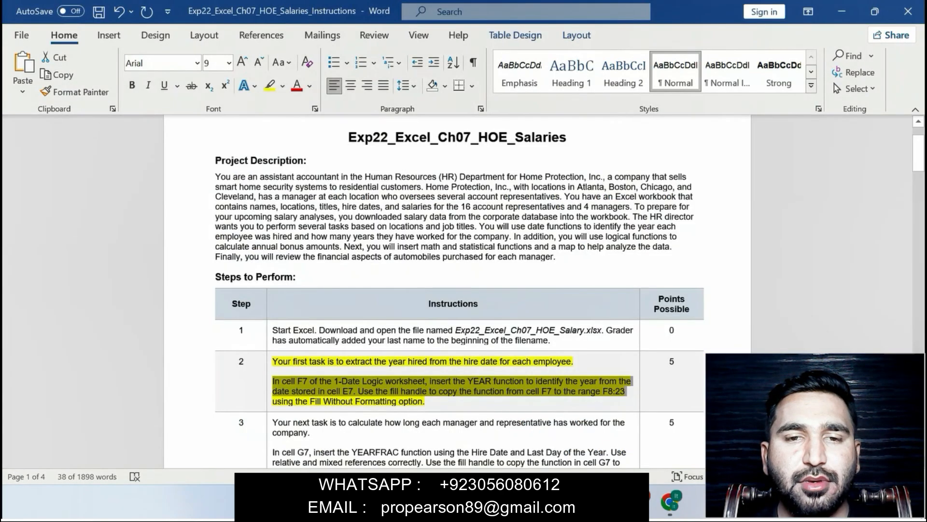
click(332, 391)
drag(330, 391, 354, 391)
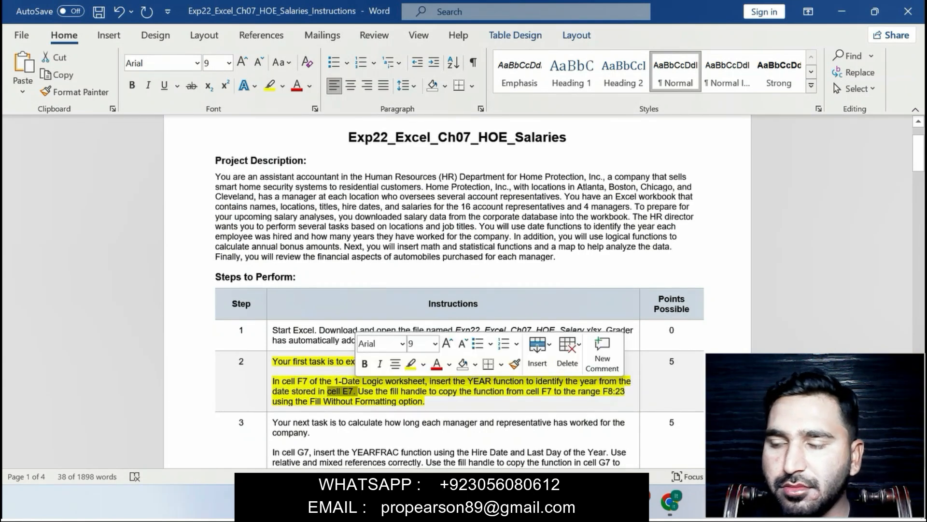
key(alt+Tab)
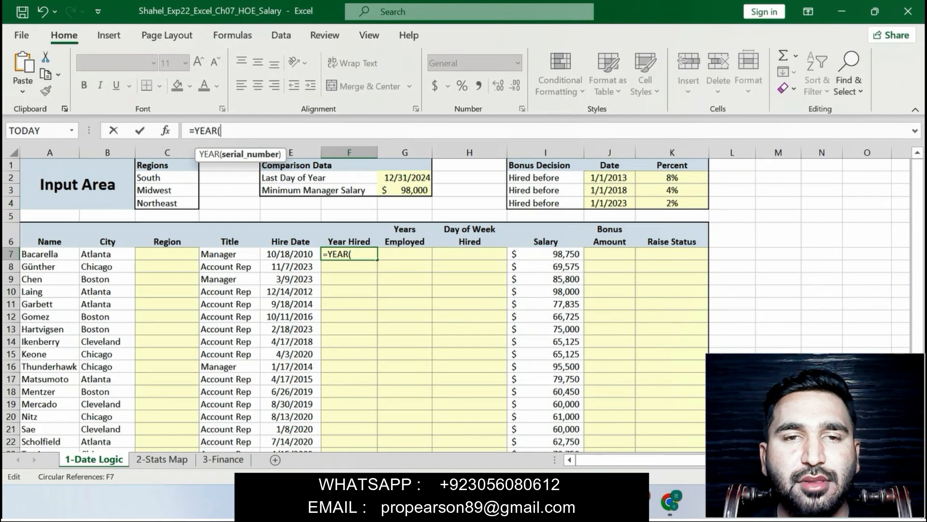
click(229, 254)
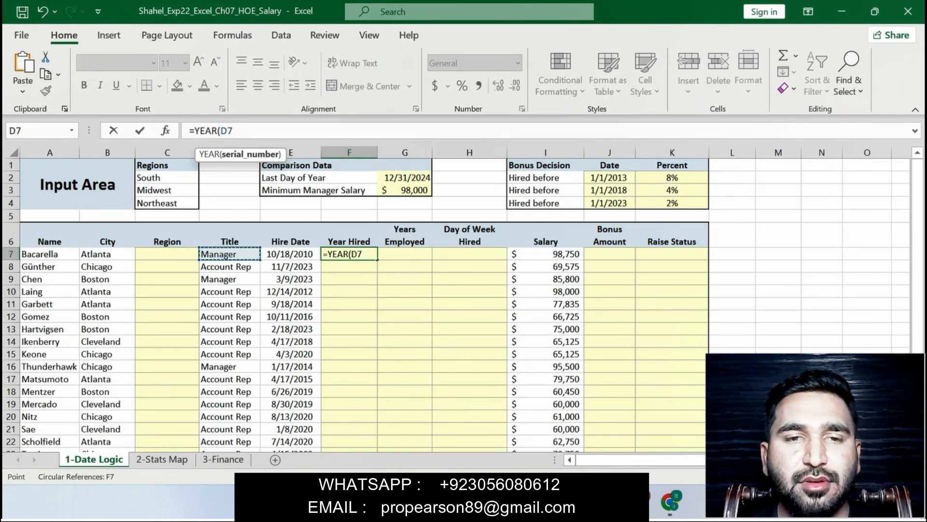
click(291, 254)
text(()
key(BackSpace)
text())
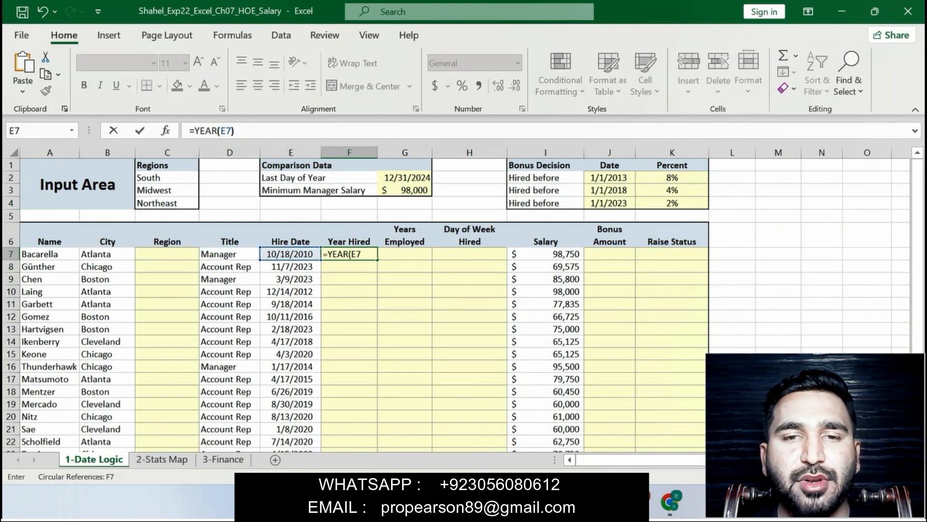
key(Return)
Check the fill range in the Word instructions, and copy the YEAR formula from F7 to F8:F23 in Excel using Fill Without Formatting.
click(349, 254)
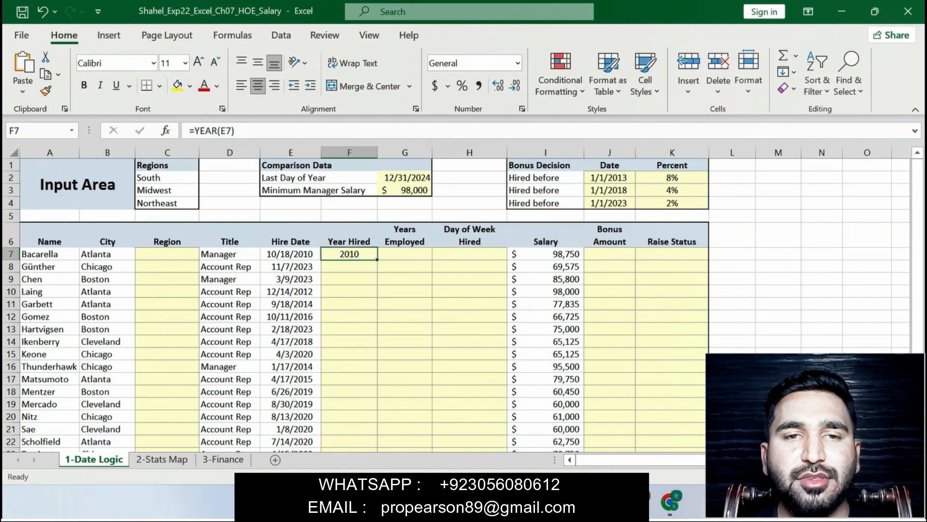
key(alt+Tab)
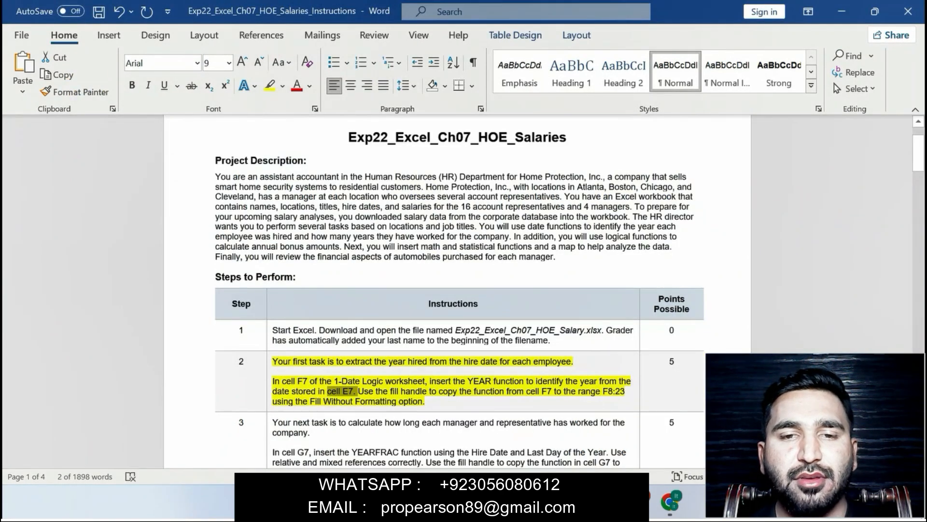
drag(296, 401, 398, 401)
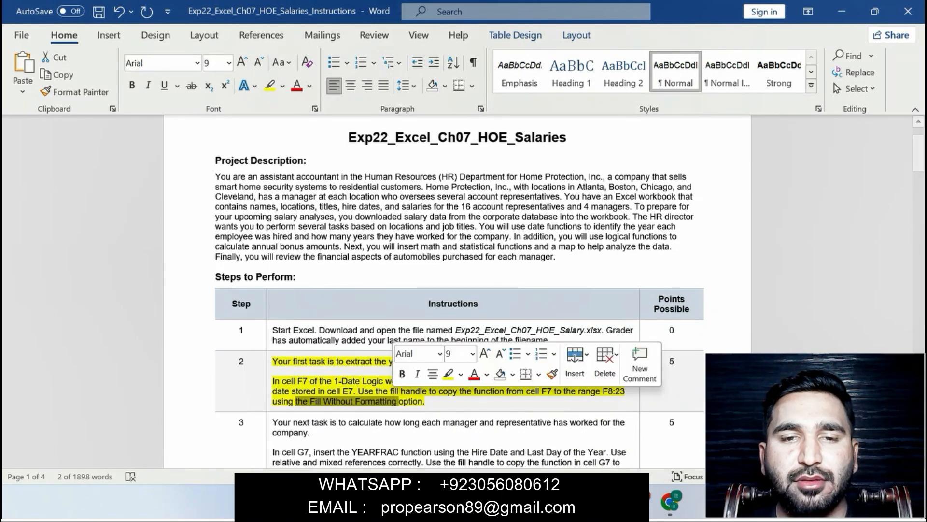
drag(564, 392, 610, 401)
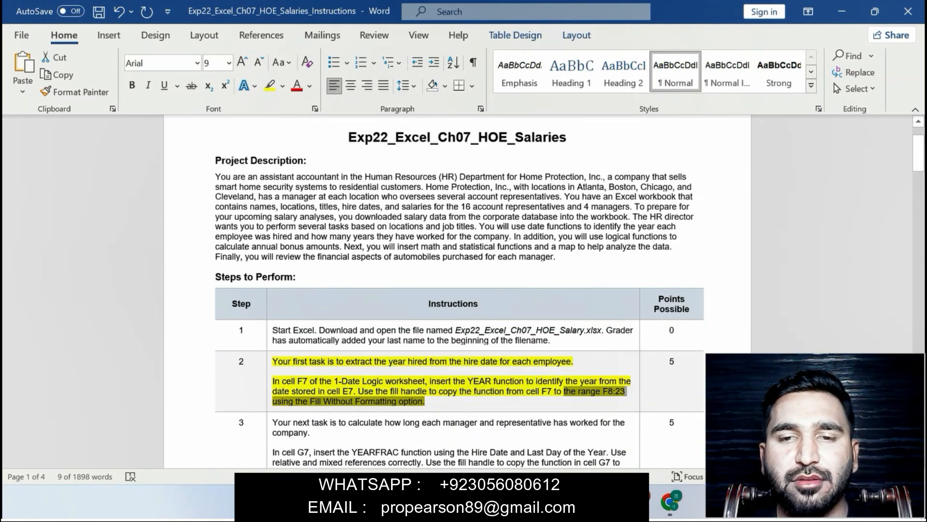
key(alt+Tab)
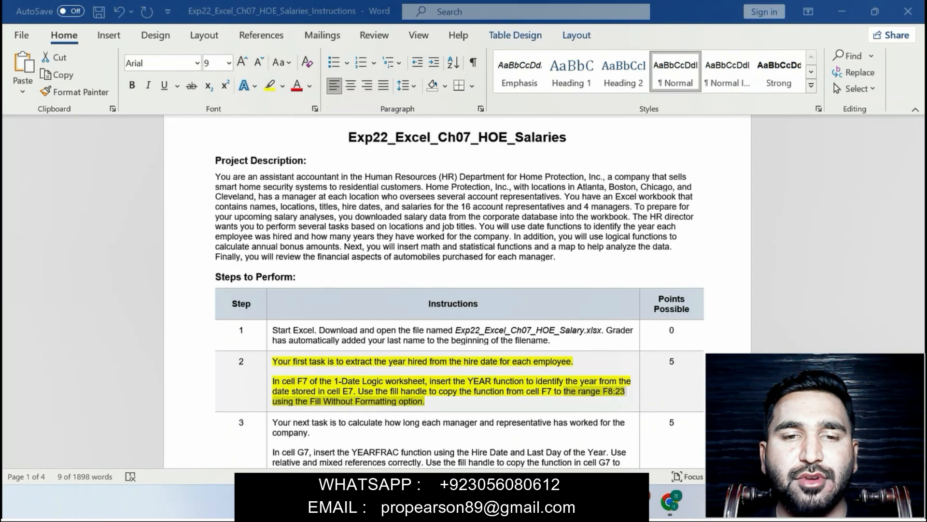
drag(377, 260, 372, 449)
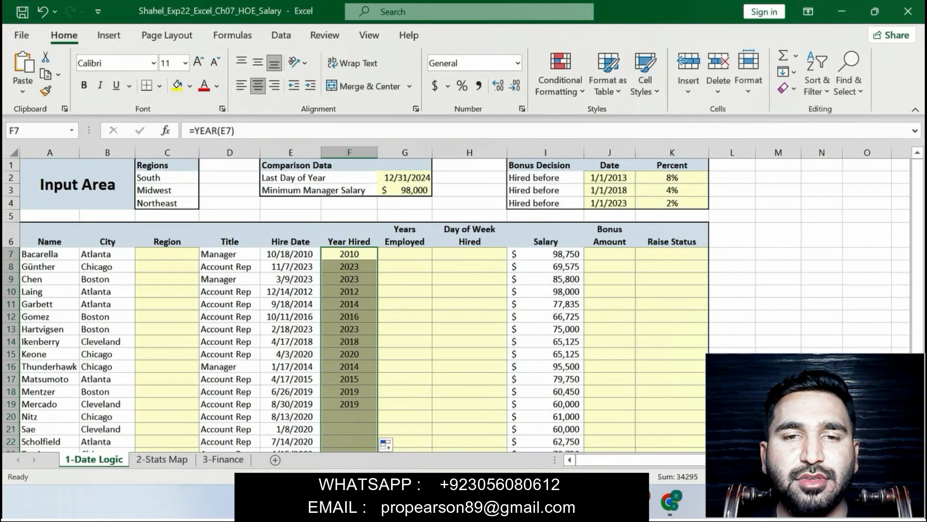
scroll(455, 305, down, 1)
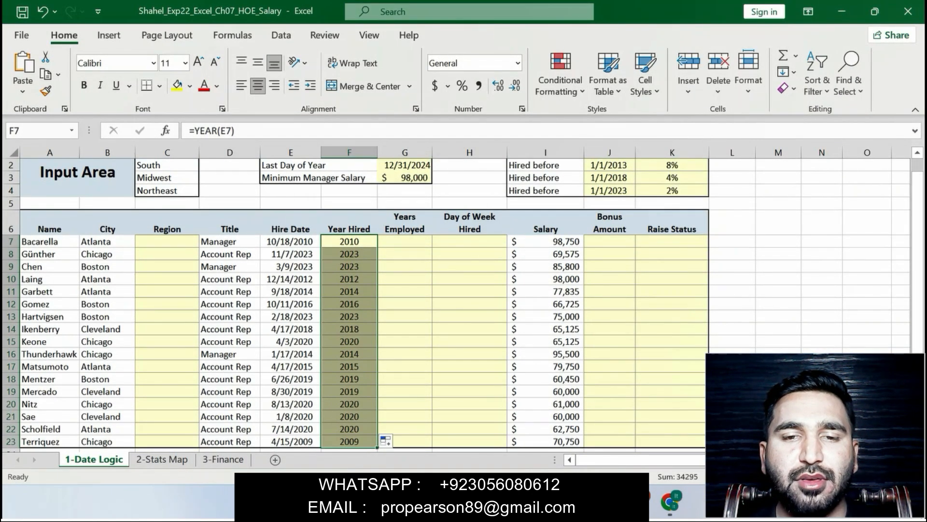
scroll(389, 407, down, 1)
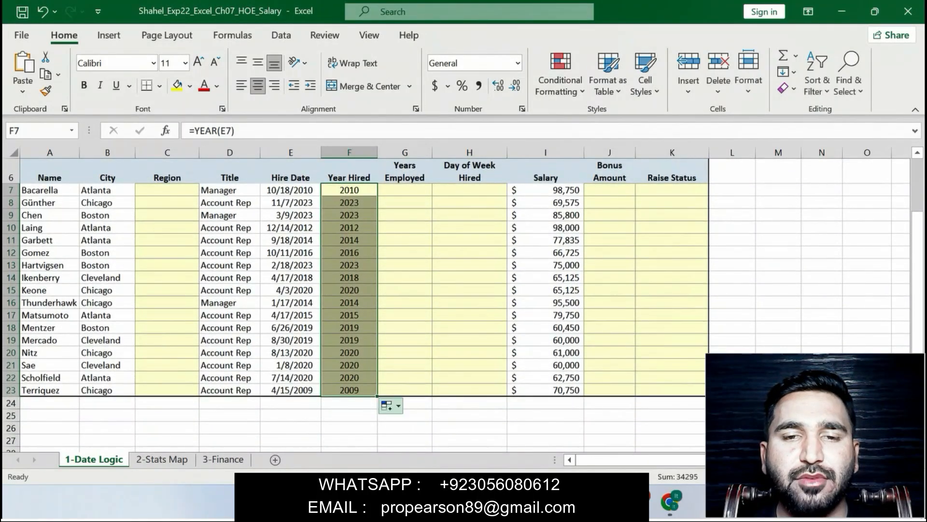
click(389, 405)
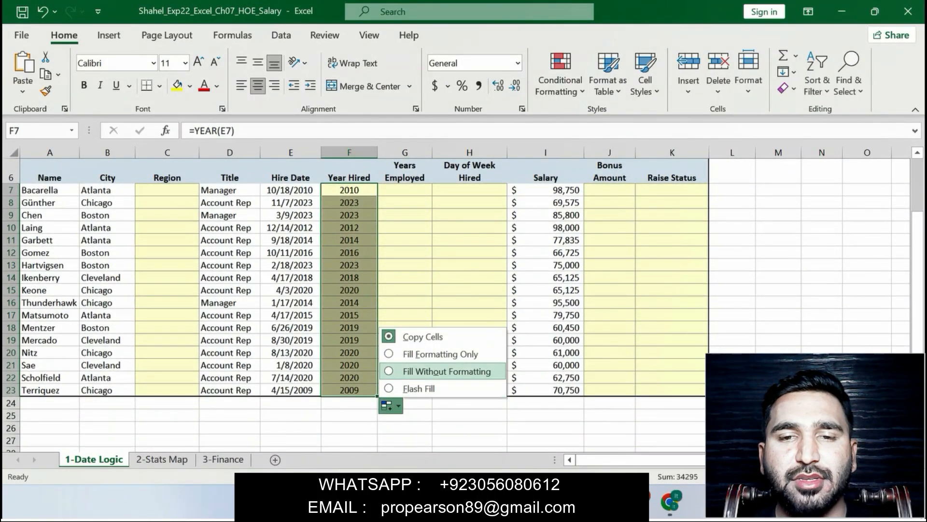
click(446, 371)
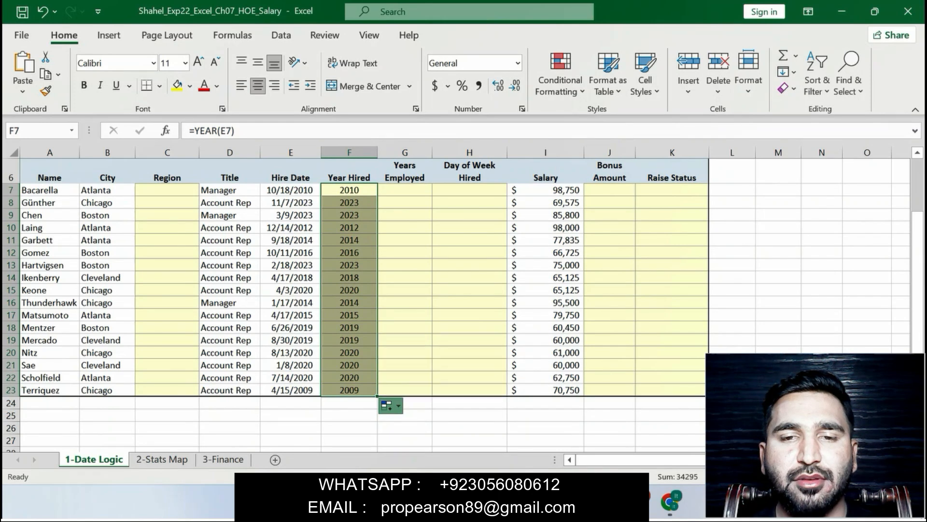
click(778, 378)
drag(918, 392, 918, 340)
Switch to the Word instructions and undo the yellow highlight on step 2.
click(576, 503)
key(ctrl+z)
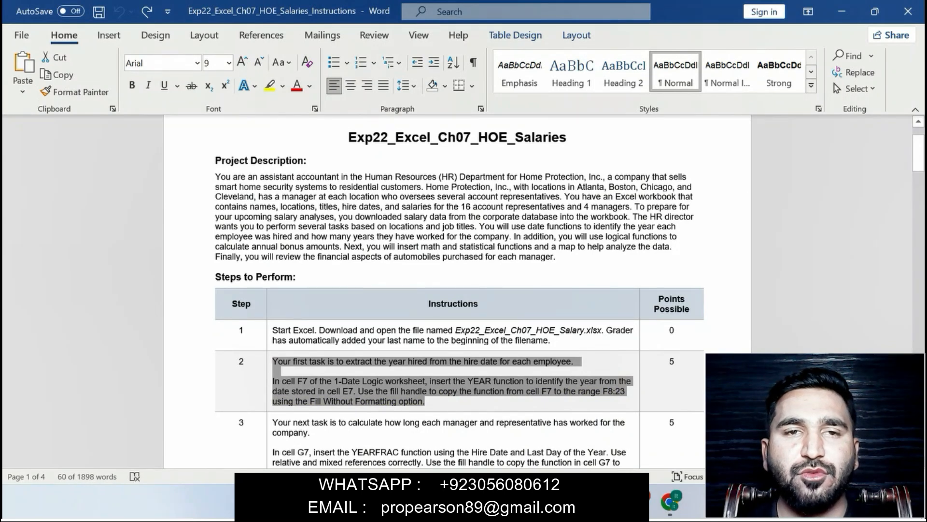
Highlight step 3 of the Word instructions in yellow and select its paragraph about the YEARFRAC function.
drag(272, 422, 523, 404)
click(587, 374)
click(705, 261)
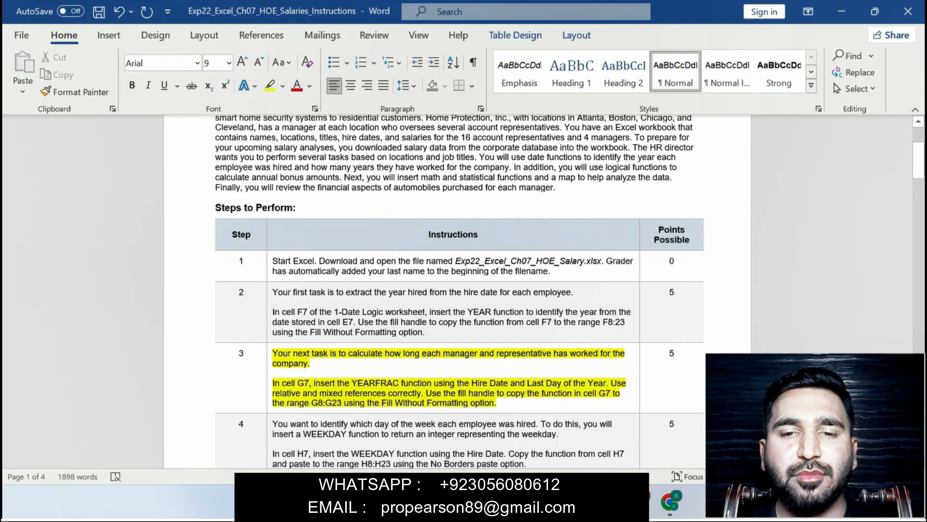
drag(272, 382, 496, 403)
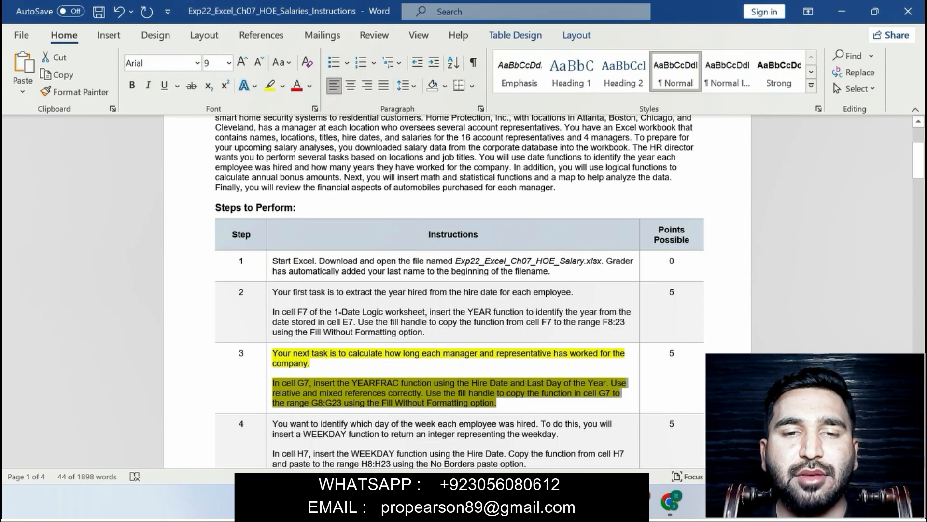
Switch to the Excel workbook, start a YEARFRAC formula in cell G7, and check its required arguments in the Word instructions.
key(alt+Tab)
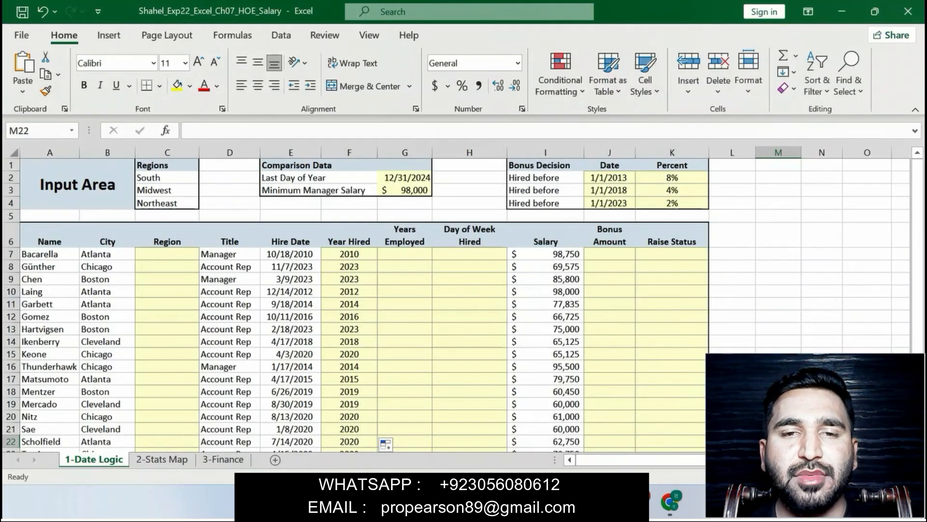
text(=)
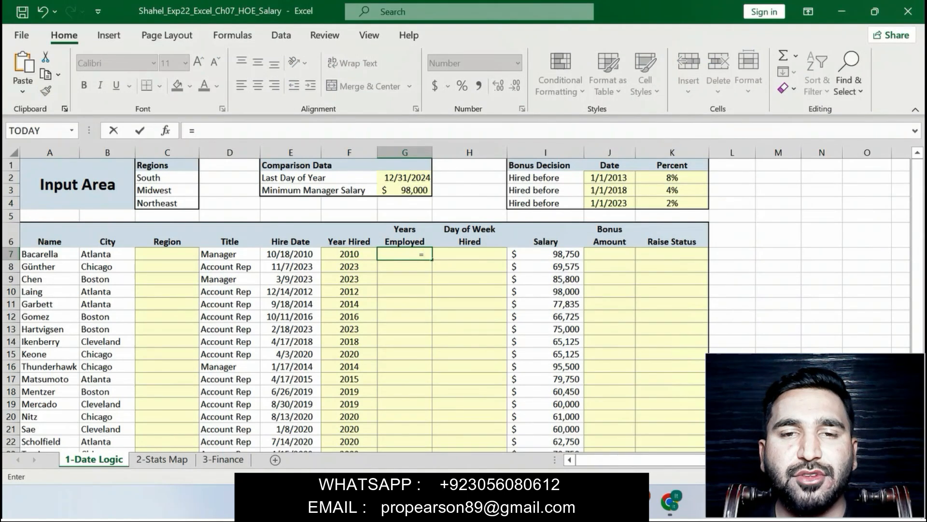
text(YEAR)
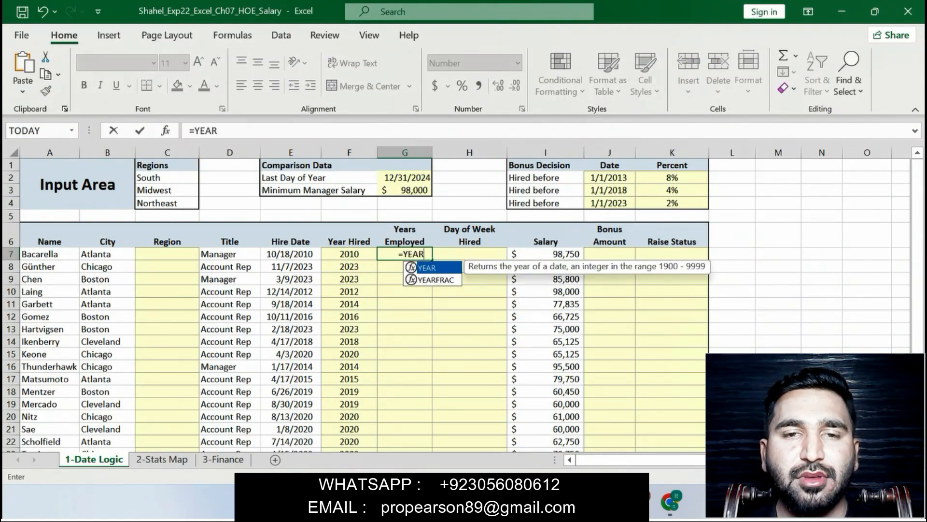
key(Down)
key(Tab)
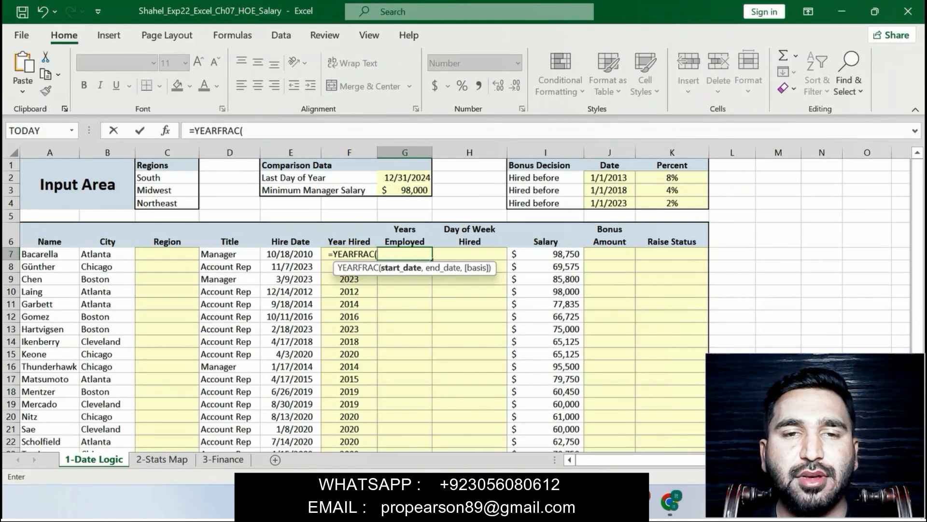
key(alt+Tab)
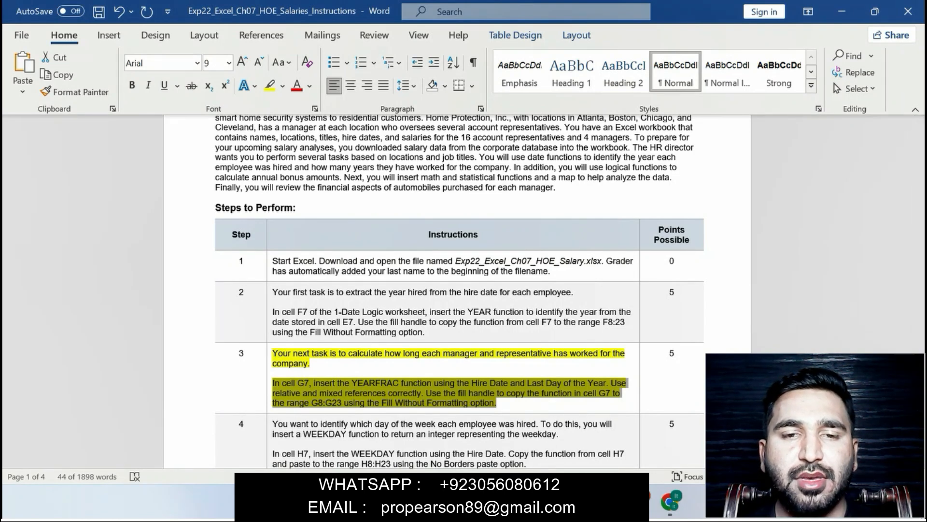
key(alt+Tab)
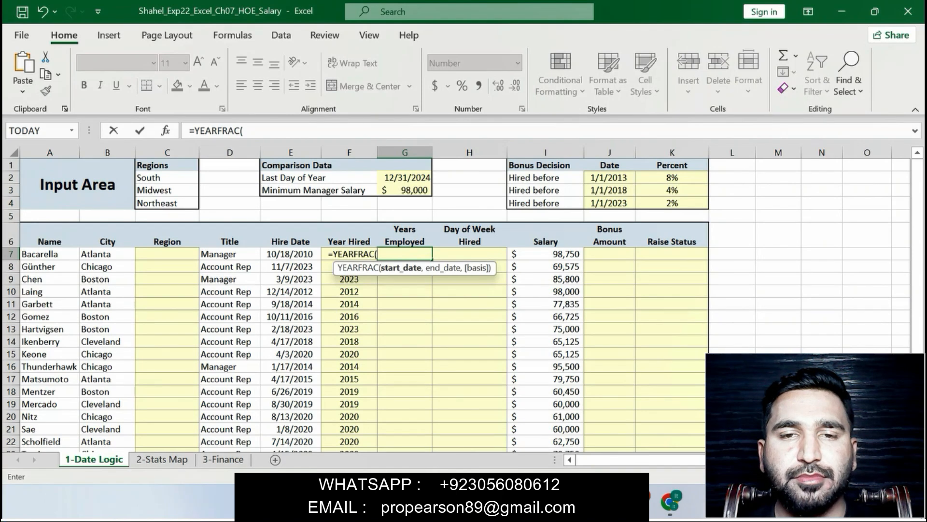
Complete the Excel formula in G7 as =YEARFRAC(E7,$G$2), using the Hire Date and the absolute Last Day of Year reference.
click(290, 254)
click(255, 131)
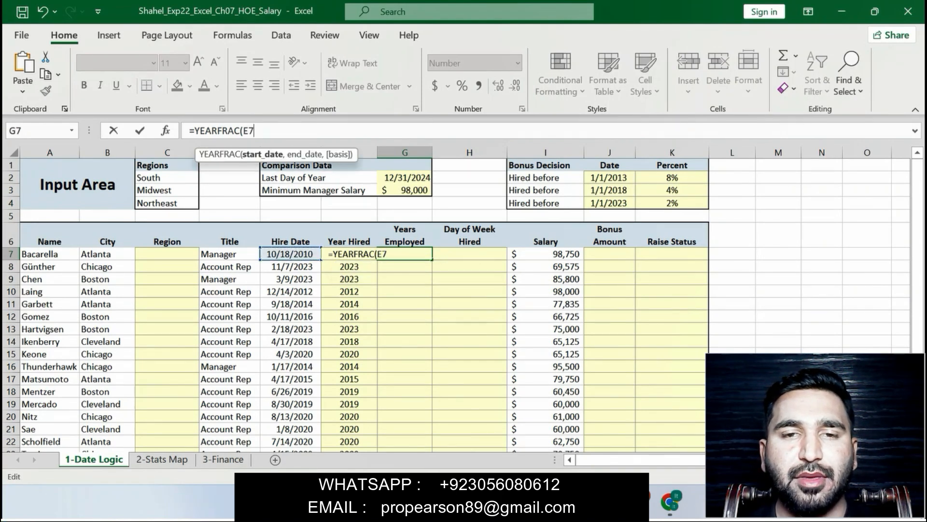
text(,)
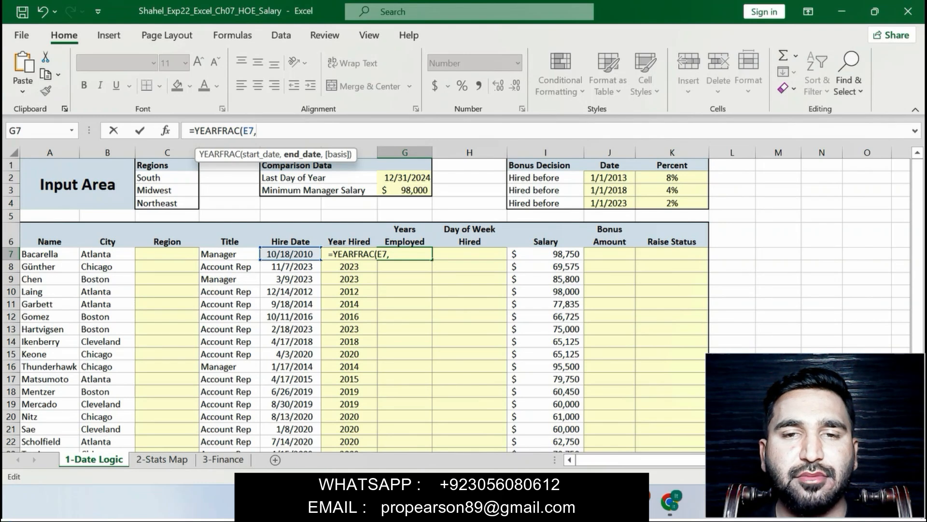
click(405, 178)
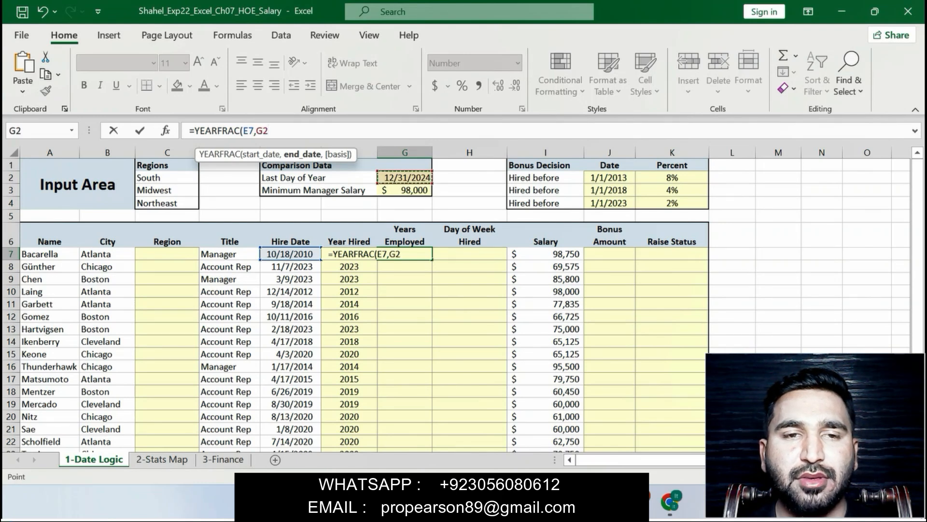
click(257, 131)
text($)
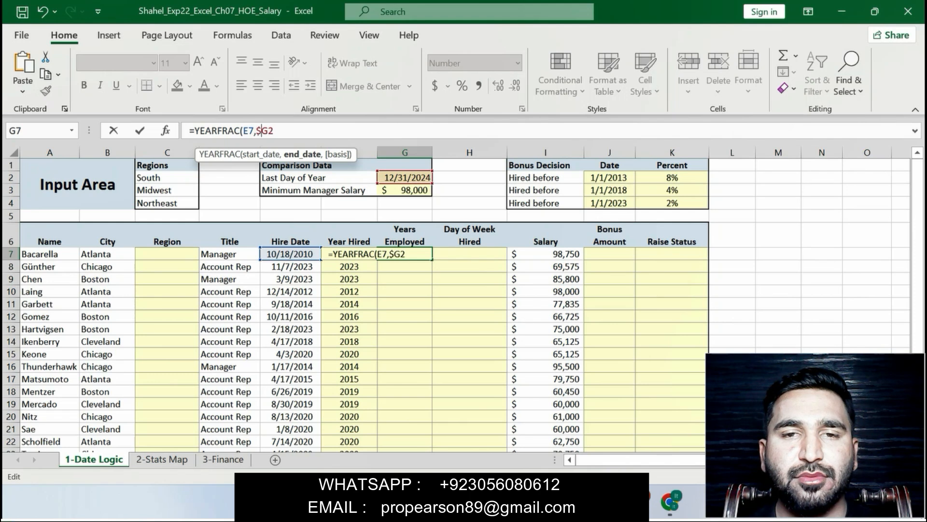
key(Right)
text($)
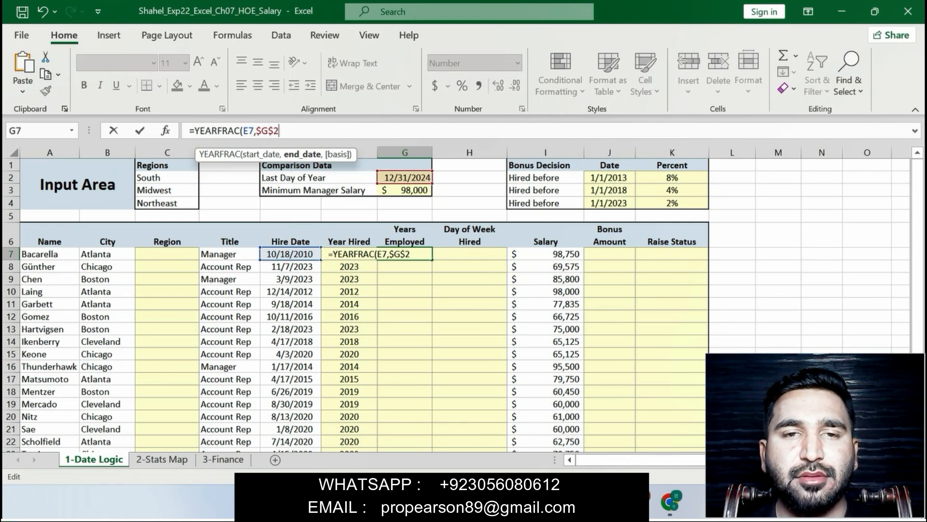
text())
key(Return)
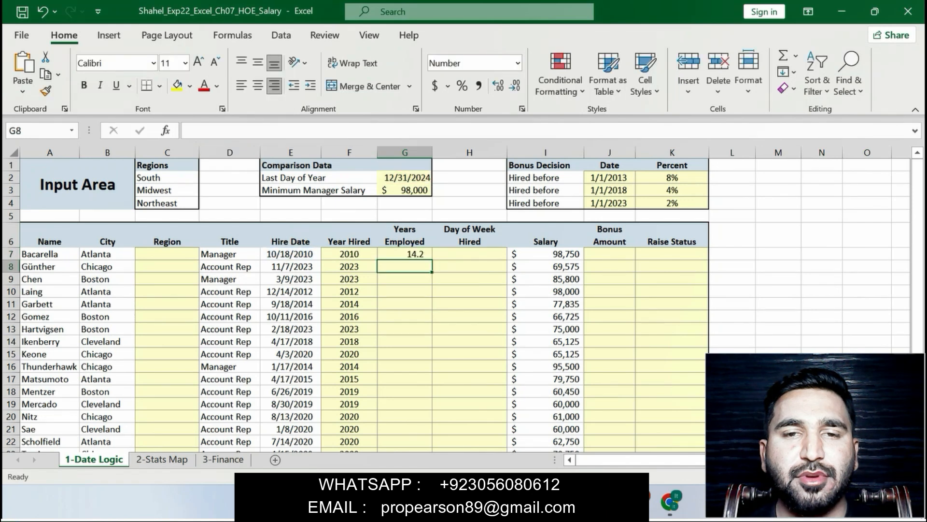
Check the fill range in step 3 of the Word instructions, and copy the YEARFRAC formula from G7 to G8:G23 in Excel using Fill Without Formatting.
click(405, 254)
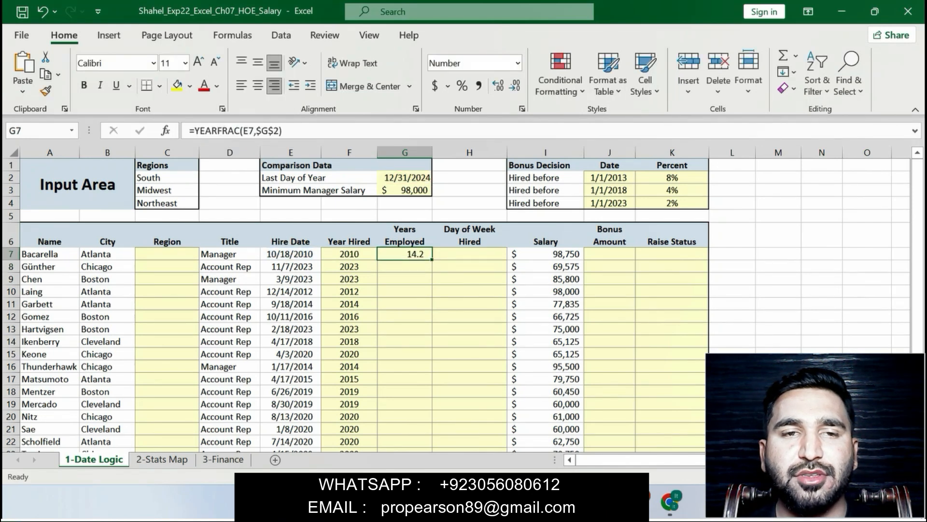
key(alt+Tab)
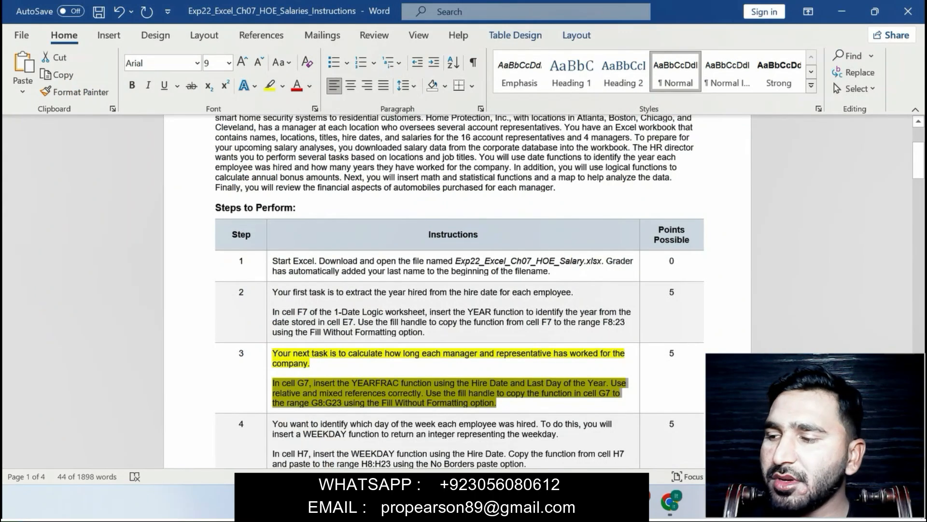
click(333, 394)
drag(286, 403, 496, 403)
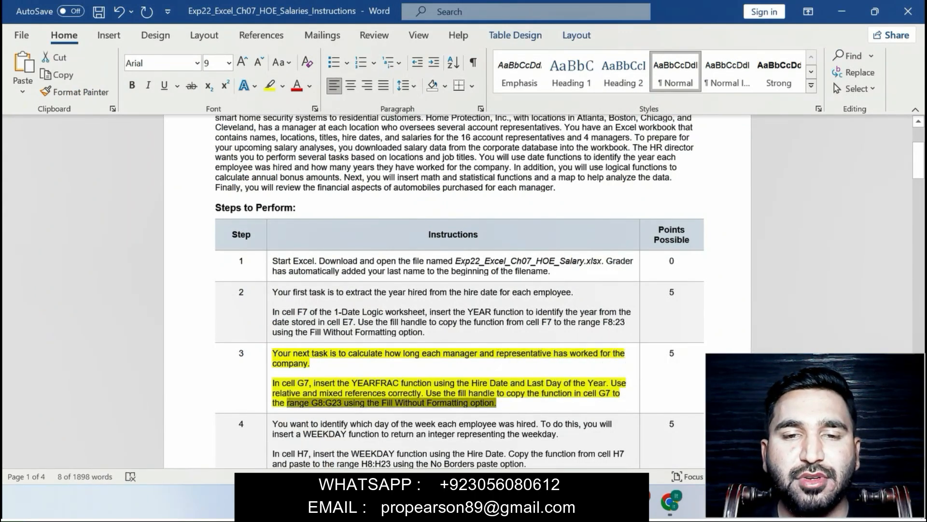
key(alt+Tab)
drag(432, 259, 424, 406)
click(445, 418)
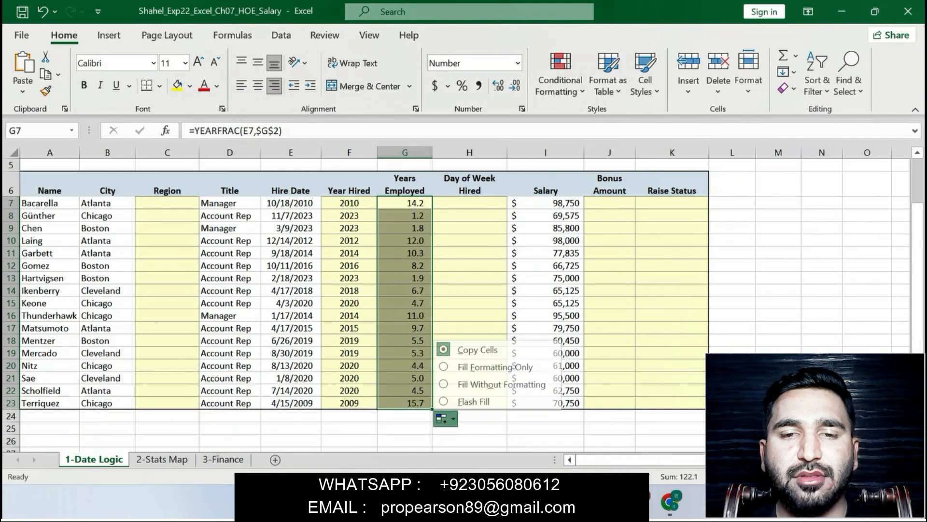
click(501, 384)
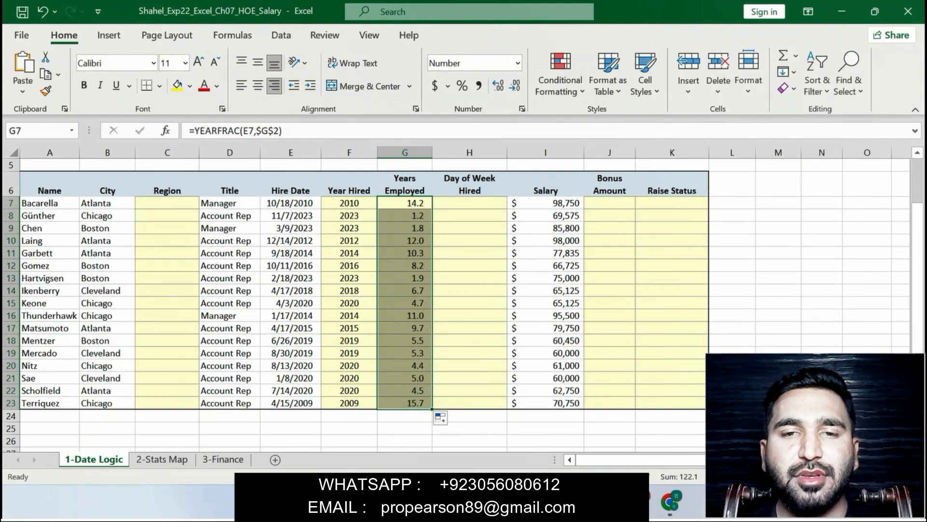
click(444, 418)
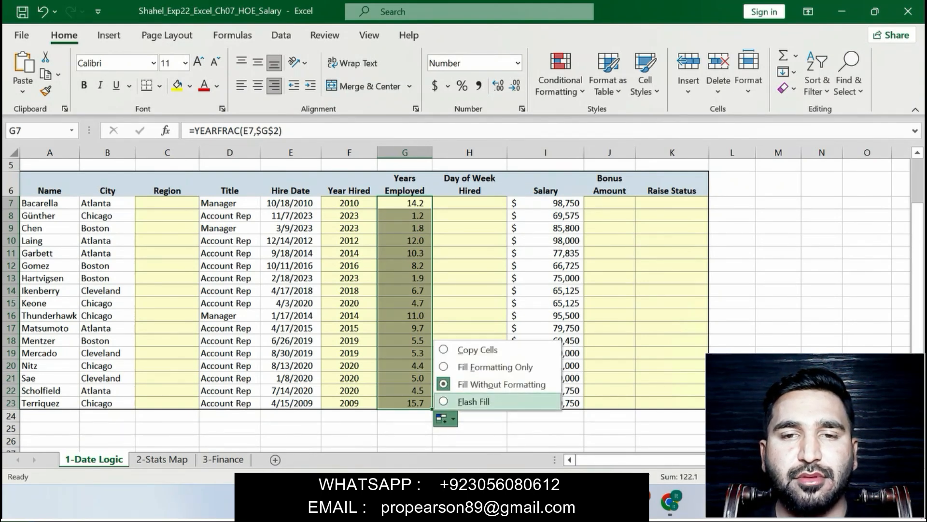
click(778, 316)
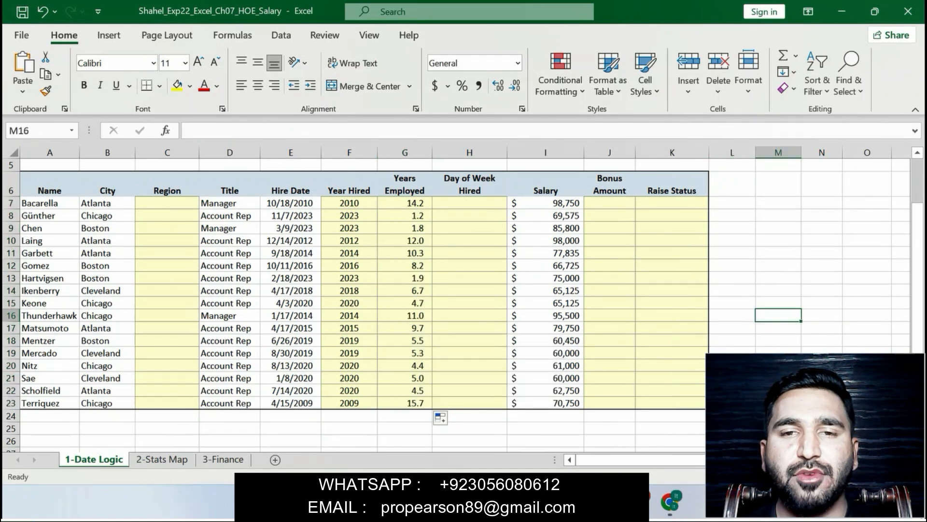
scroll(455, 304, up, 2)
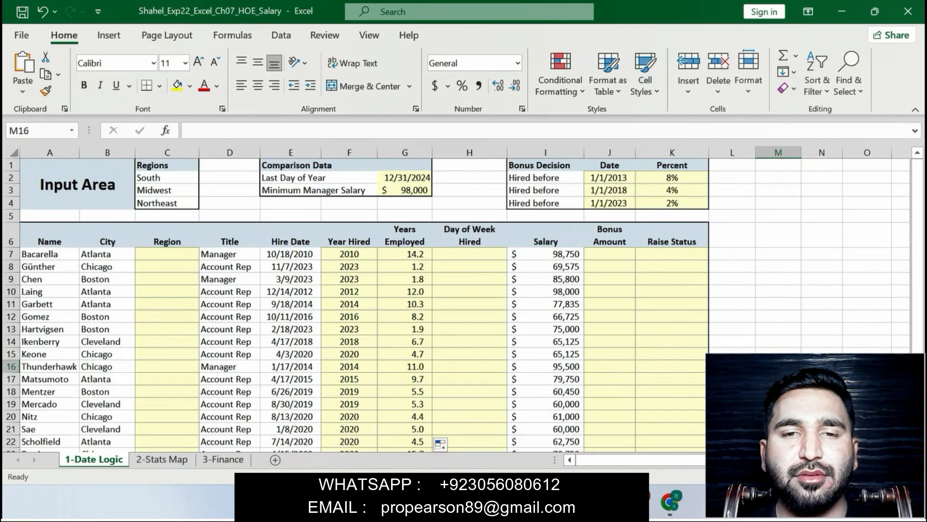
Switch to the Word instructions, undo the yellow highlight on step 3, and highlight step 4 about the WEEKDAY function in yellow.
key(alt+Tab)
key(ctrl+z)
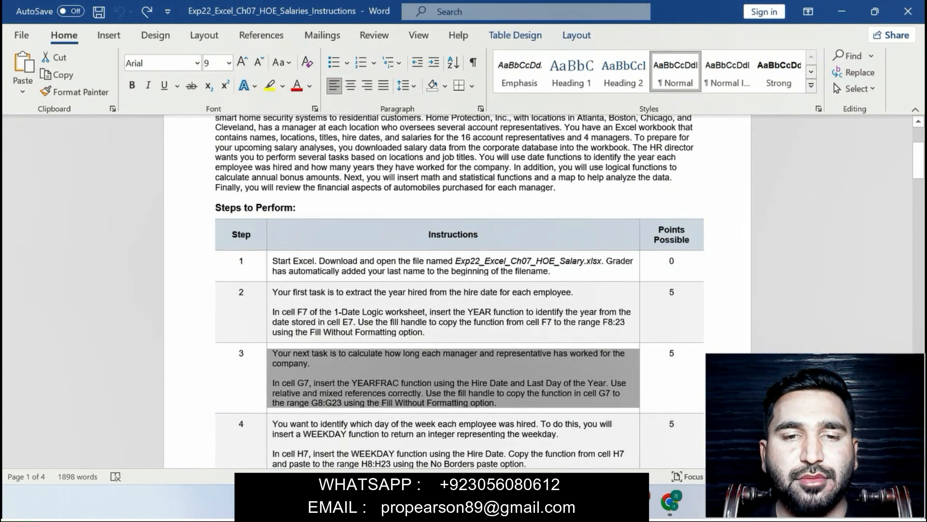
drag(919, 161, 918, 178)
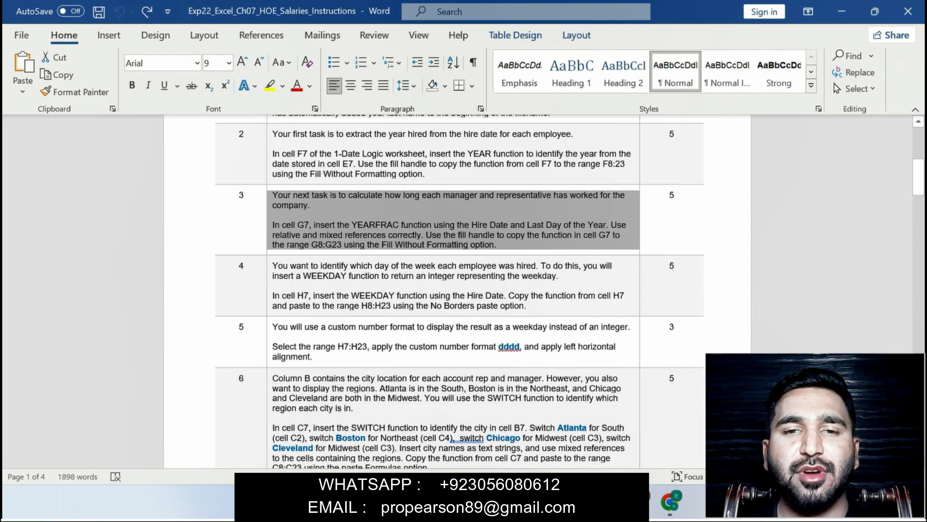
drag(273, 265, 528, 305)
click(618, 280)
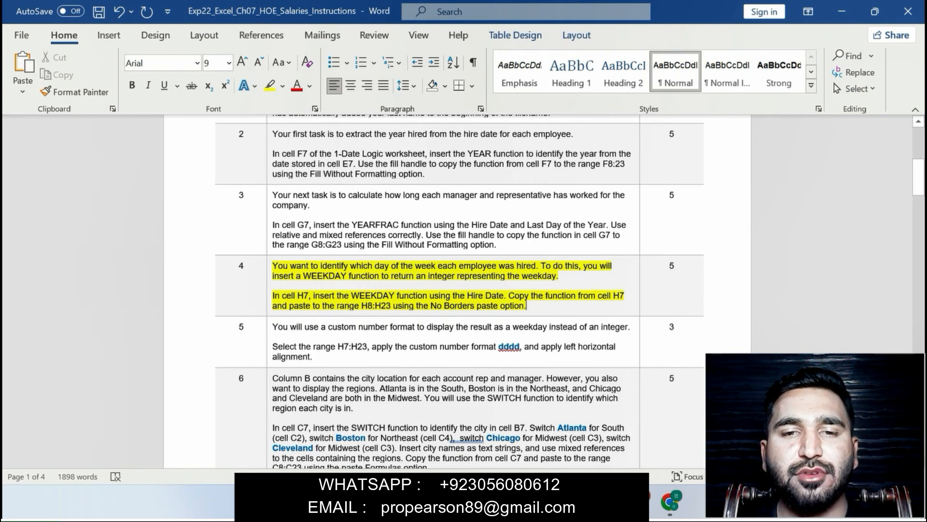
drag(273, 296, 529, 305)
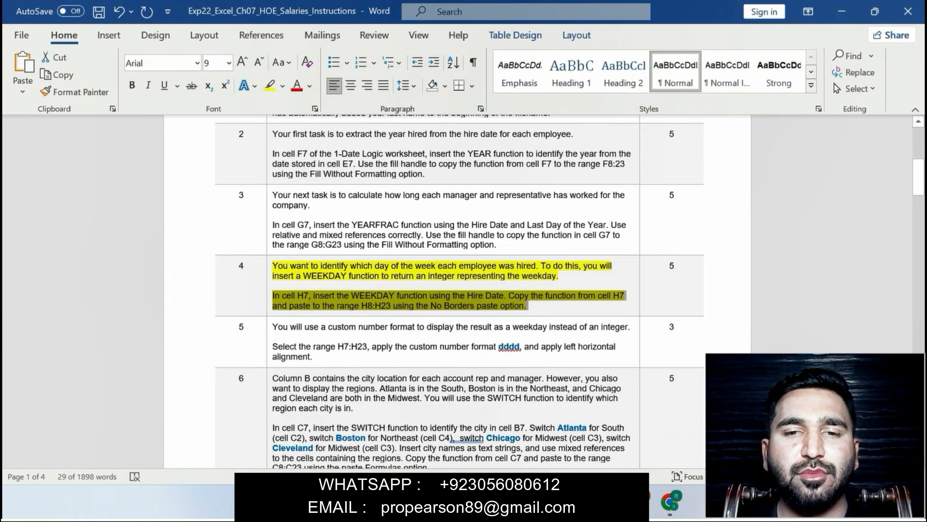
Switch to the Excel workbook and enter =WEEKDAY(E7) in cell H7, checking the required date argument in the Word instructions.
key(alt+Tab)
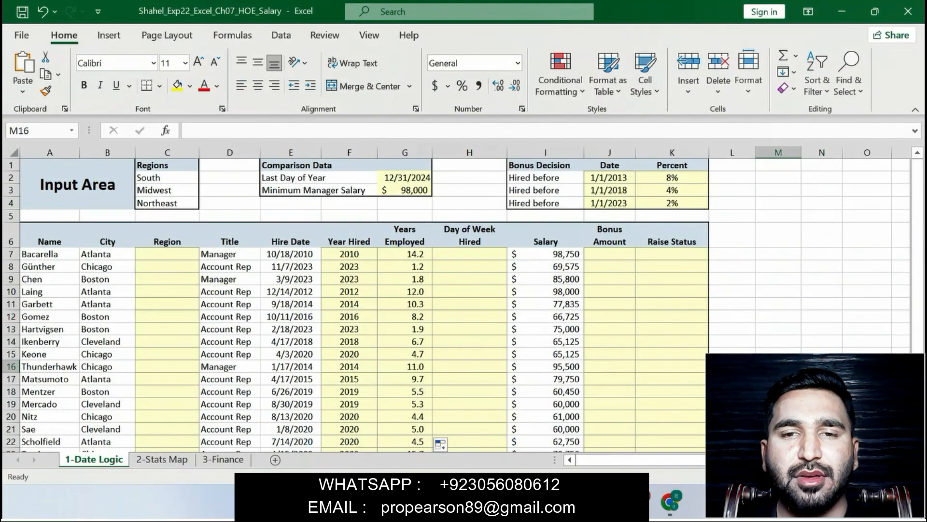
click(470, 254)
text(=WEEK)
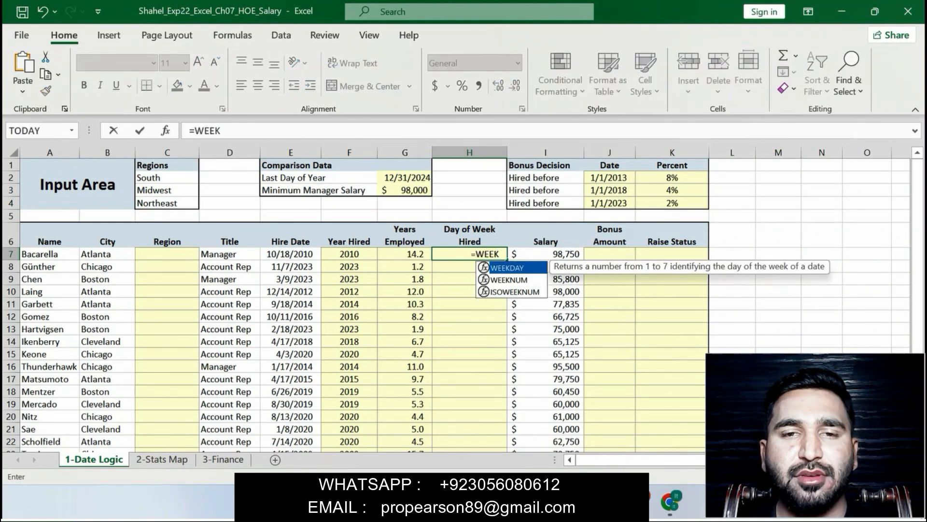
key(Tab)
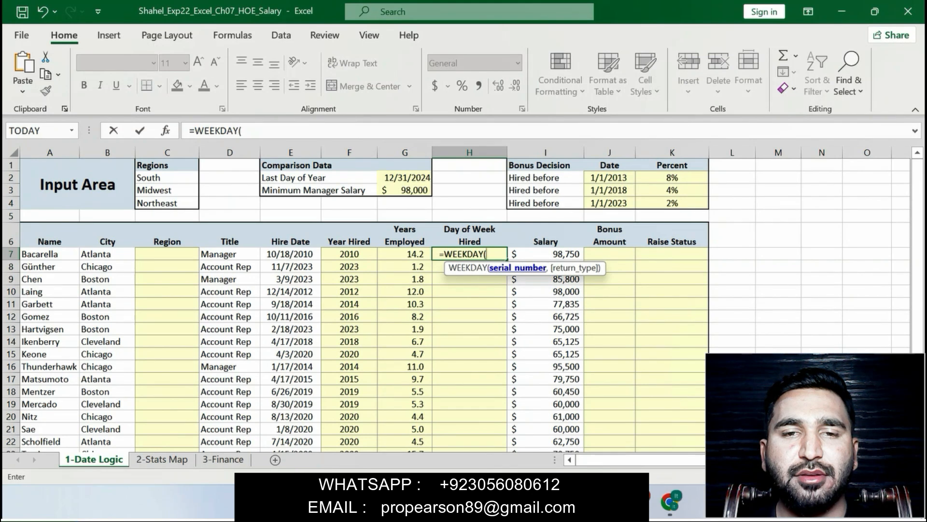
key(alt+Tab)
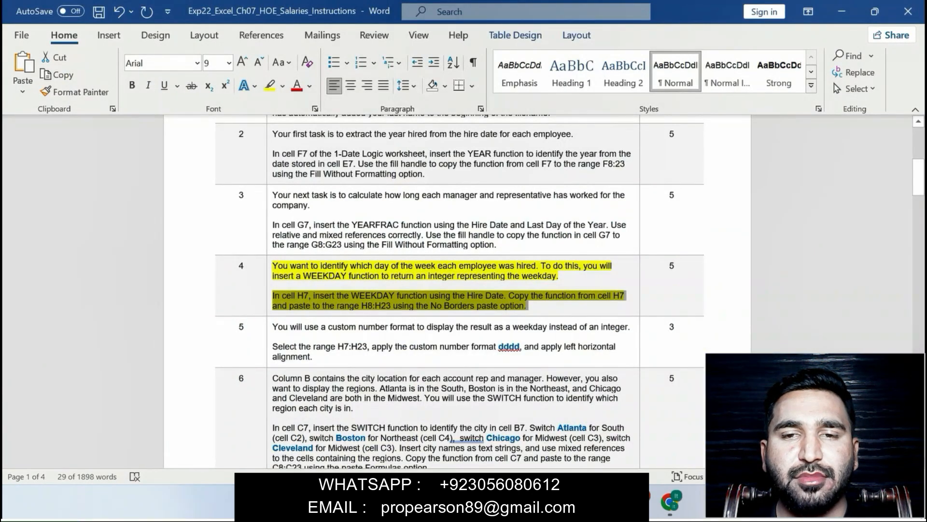
key(alt+Tab)
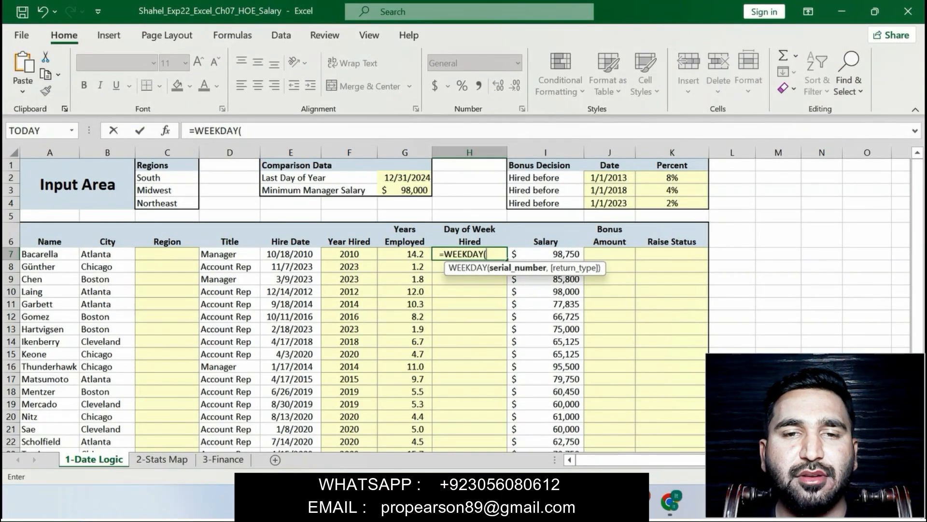
click(290, 254)
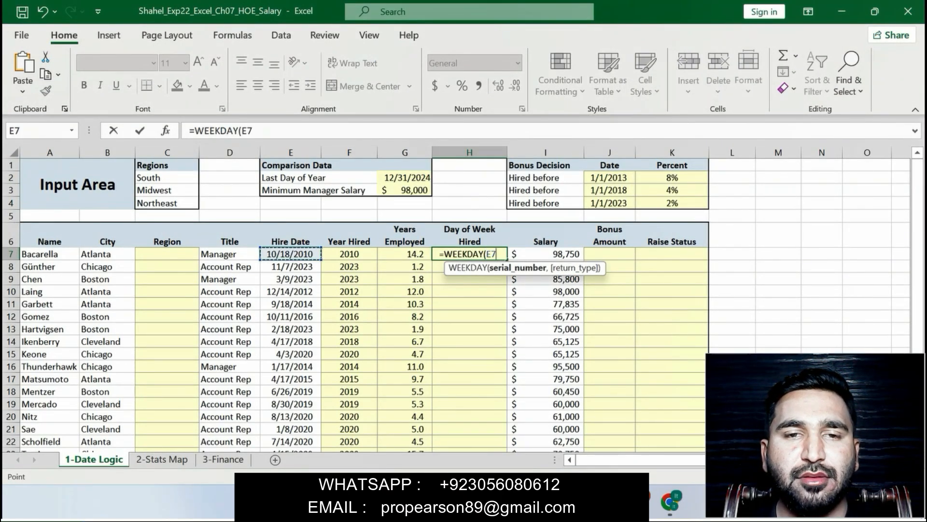
key(Return)
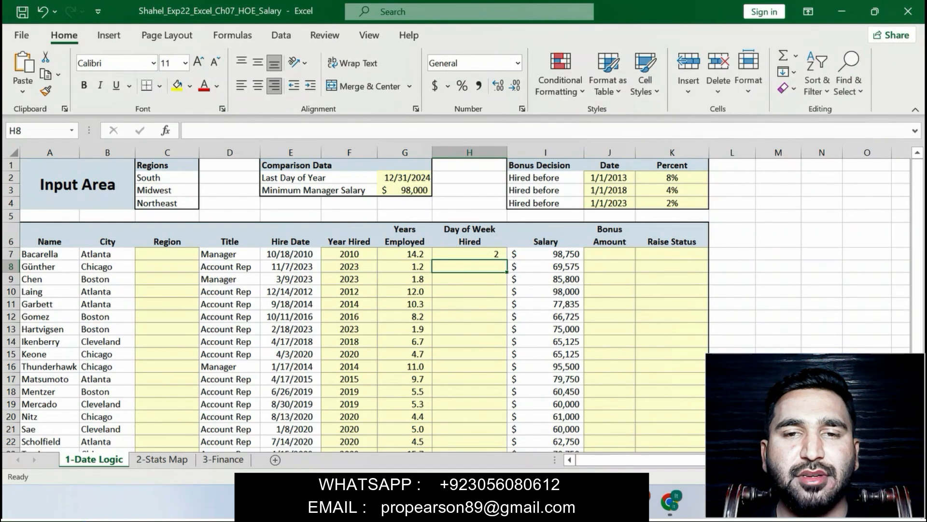
Fill the WEEKDAY formula from H7 down to H8:H23, checking the copy requirements in step 4 of the Word instructions.
click(470, 254)
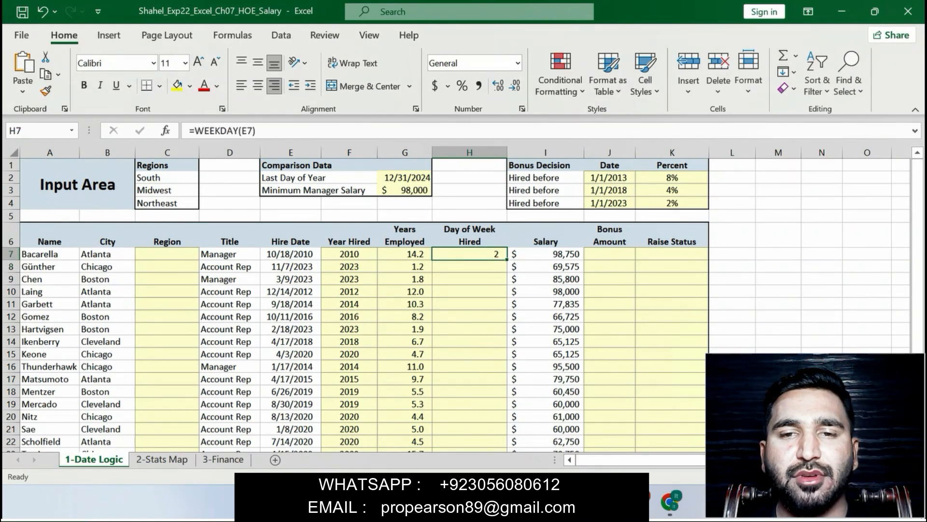
key(alt+Tab)
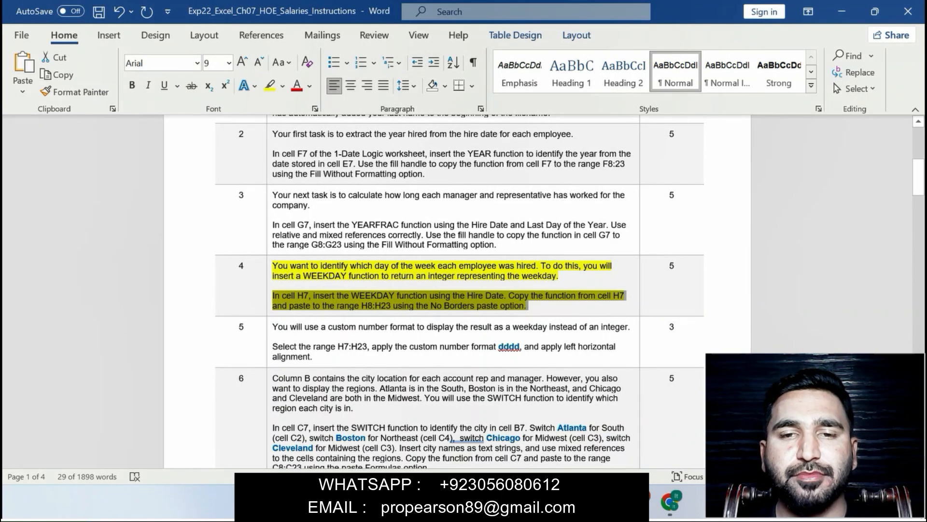
key(alt+Tab)
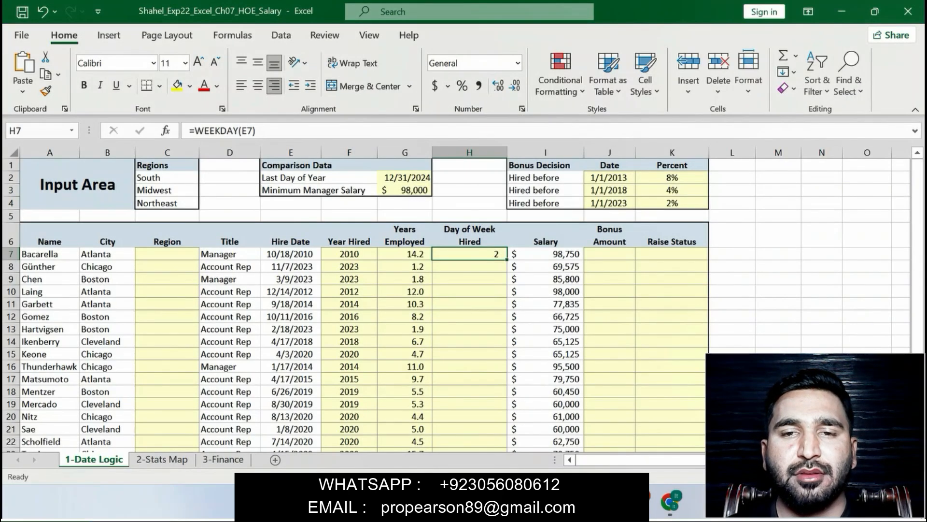
drag(507, 259, 483, 391)
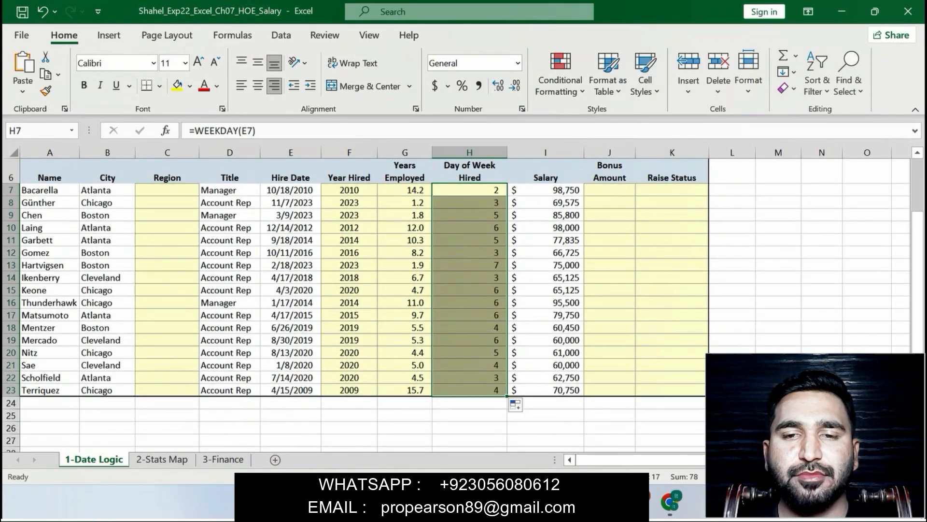
click(515, 405)
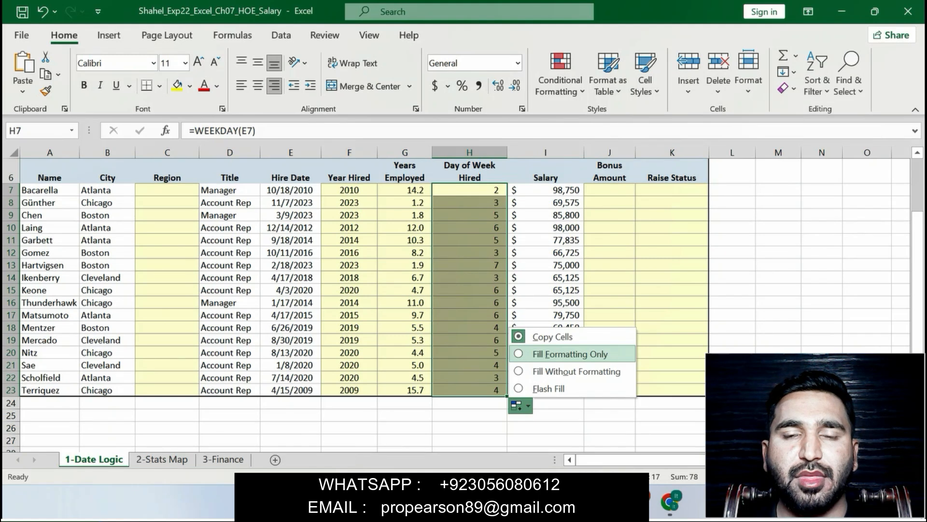
key(alt+Tab)
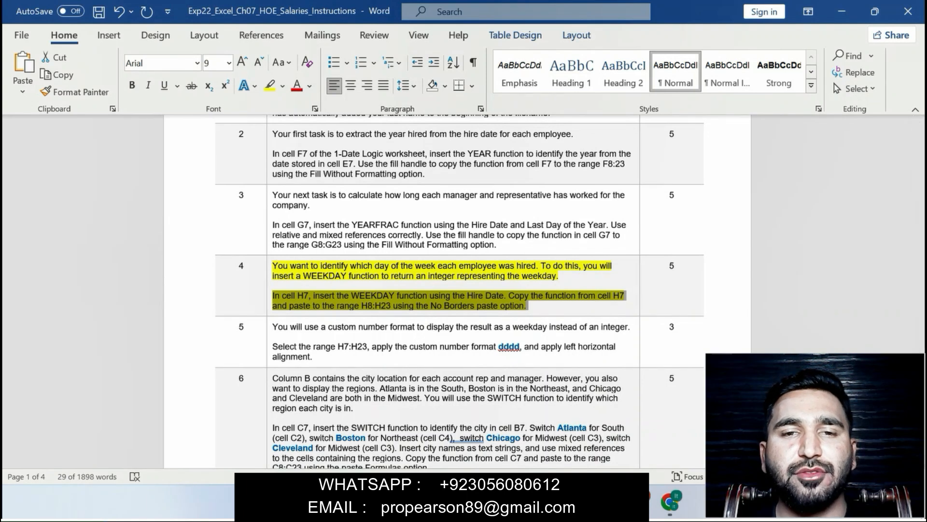
key(alt+Tab)
click(610, 428)
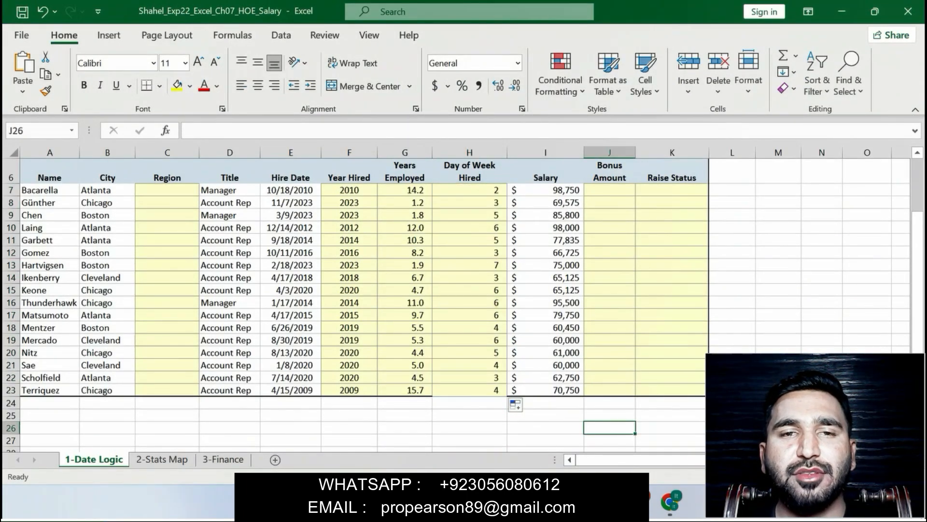
Switch to the Word instructions, undo the yellow highlight on step 4, and highlight step 5 about the custom number format in yellow.
key(alt+Tab)
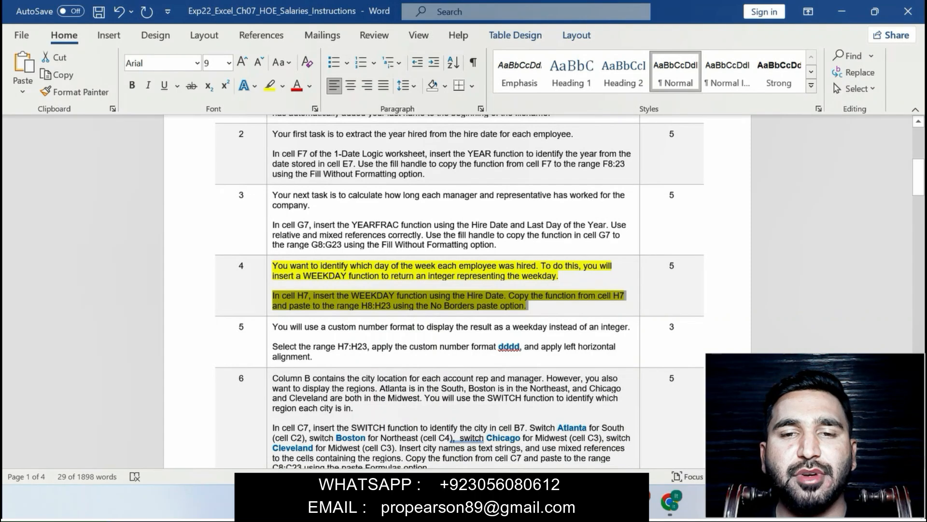
key(ctrl+z)
key(ctrl+z)
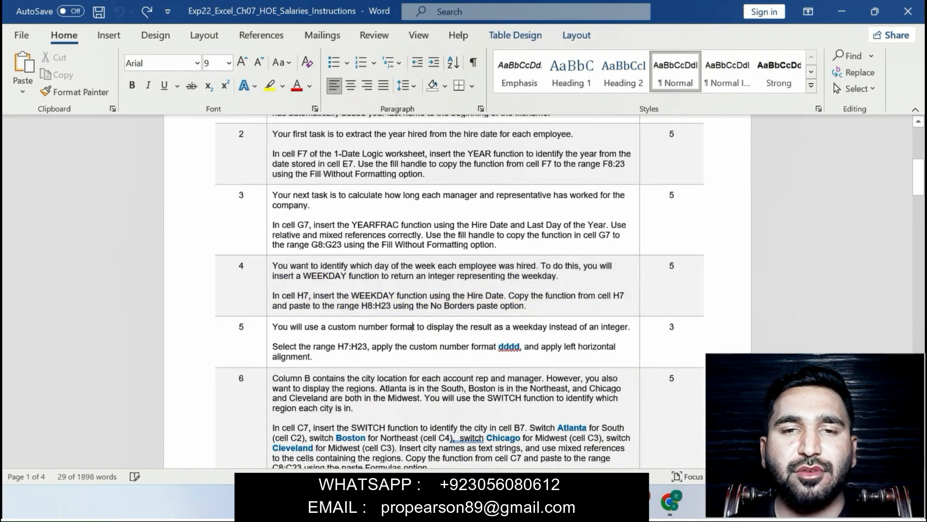
drag(273, 327, 317, 357)
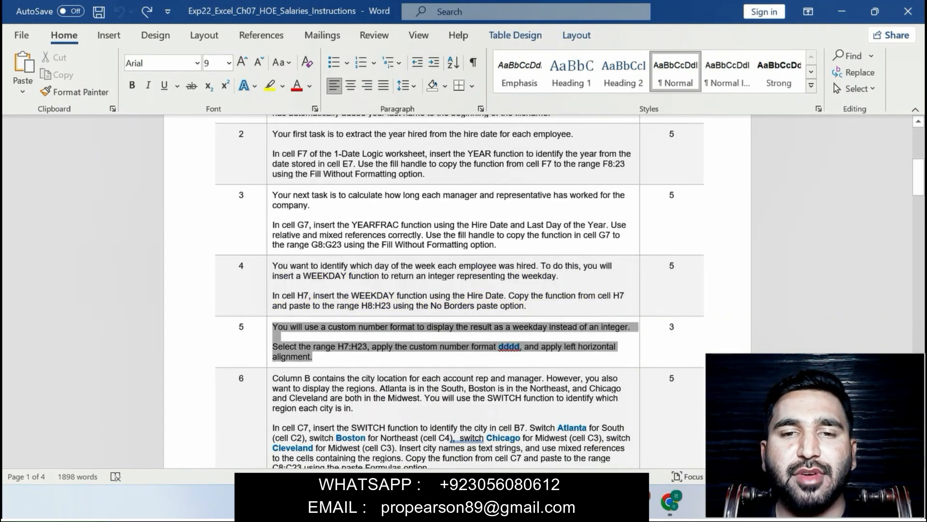
click(389, 337)
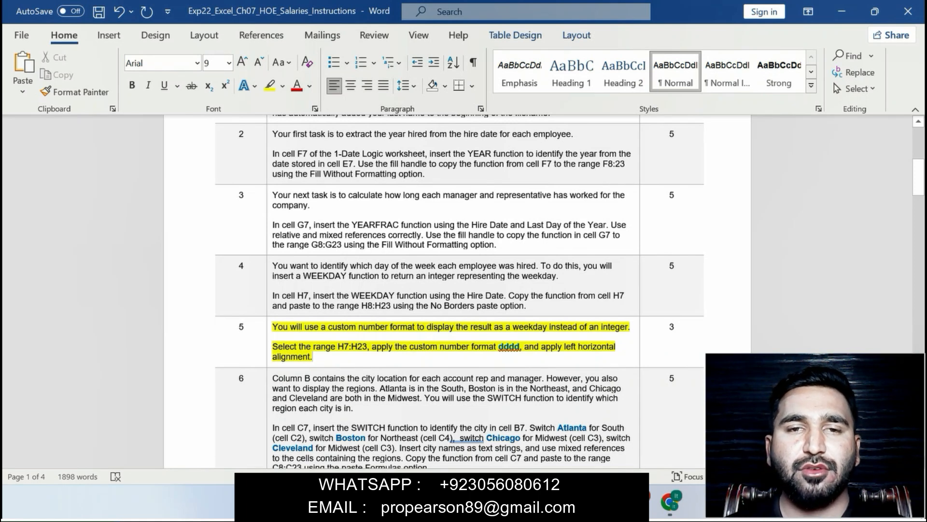
Copy the range reference H7:H23 from step 5 of the instructions and use it to select that range in the Excel workbook.
drag(338, 346, 368, 346)
key(ctrl+c)
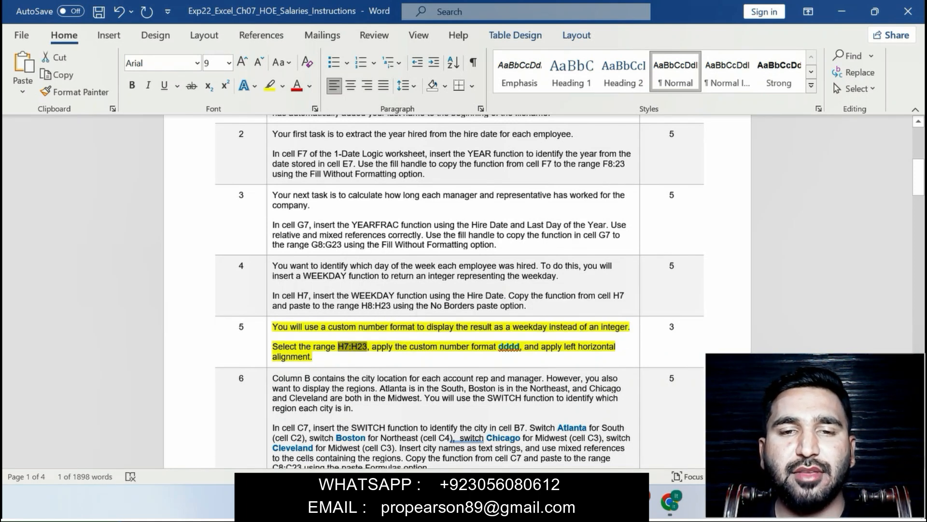
key(alt+Tab)
click(42, 131)
key(ctrl+v)
key(Return)
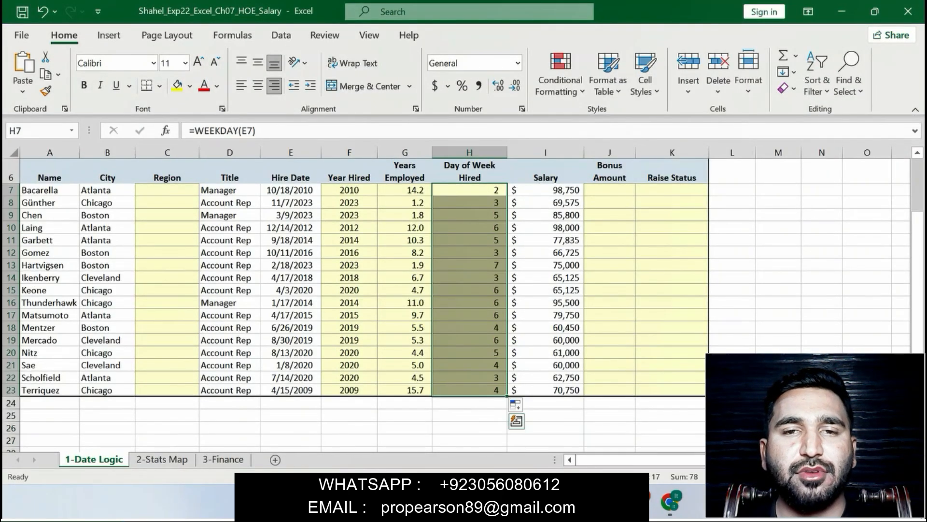
Apply the custom number format dddd to the selected range H7:H23, checking the format code in the Word instructions.
click(522, 108)
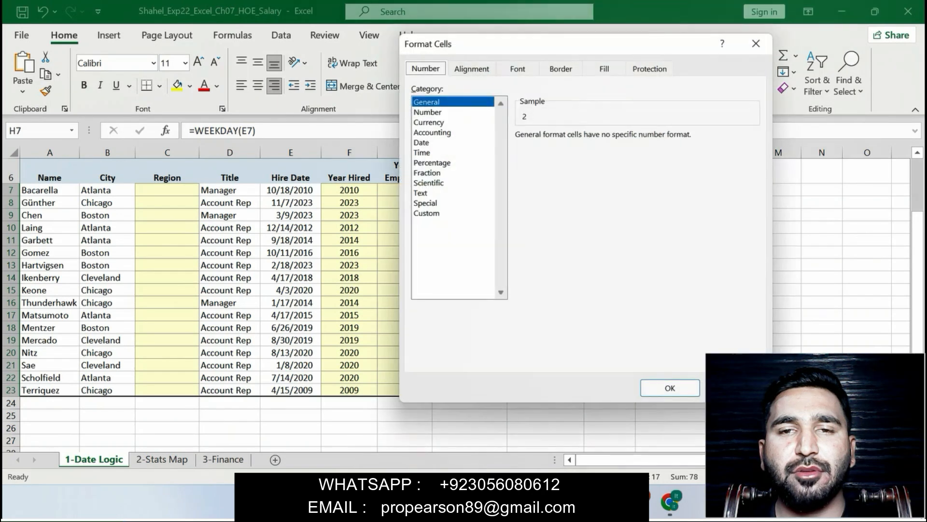
click(426, 213)
double_click(530, 149)
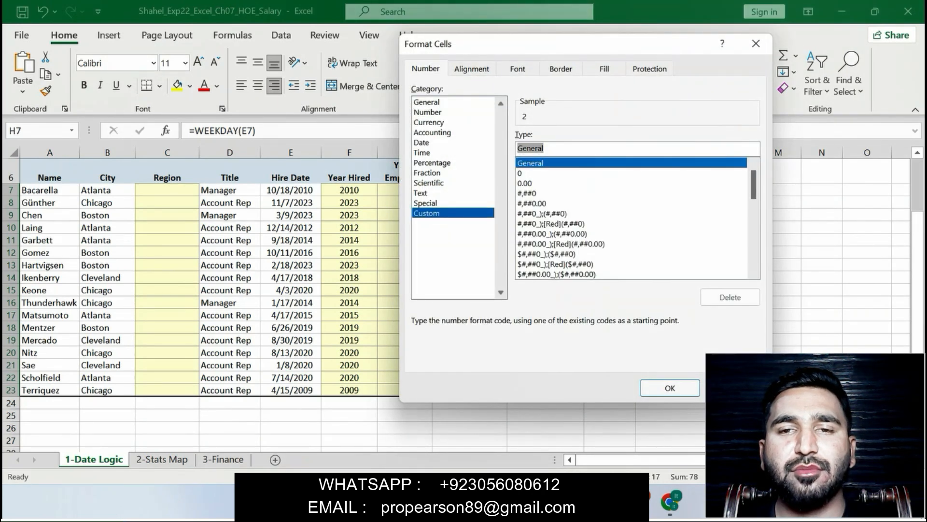
key(alt+Tab)
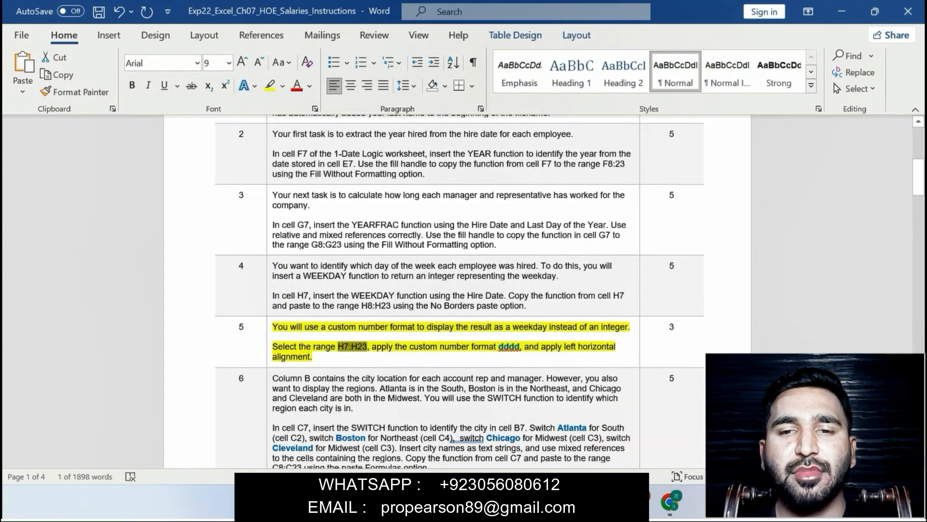
drag(499, 347, 520, 346)
key(ctrl+c)
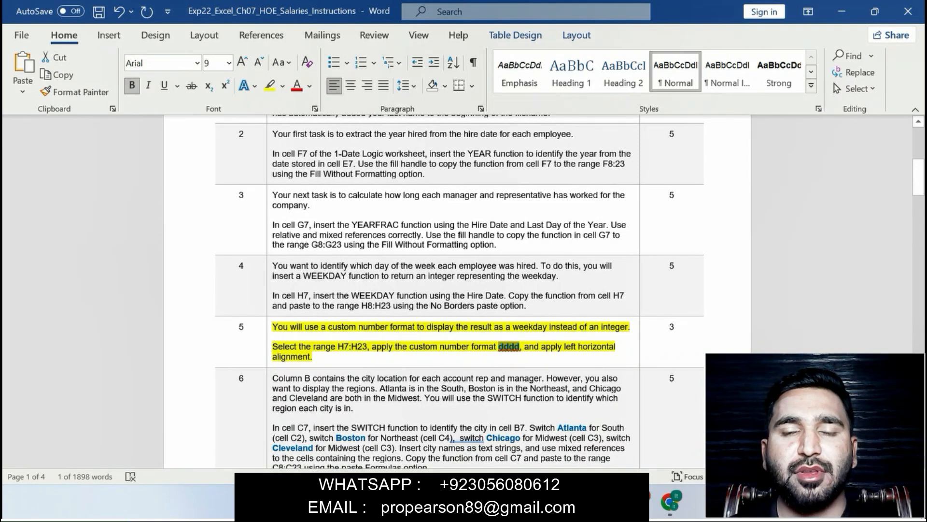
key(alt+Tab)
text(D)
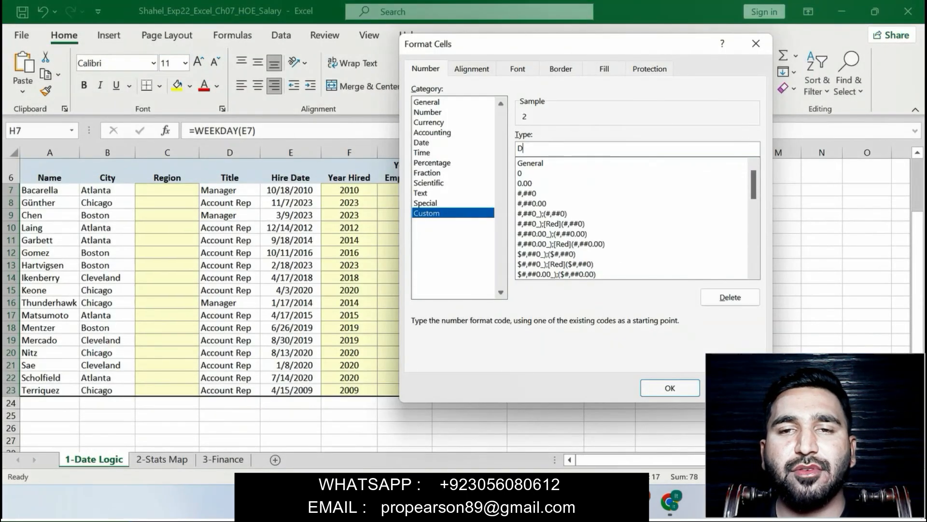
text(DDD)
key(BackSpace)
key(BackSpace)
key(BackSpace)
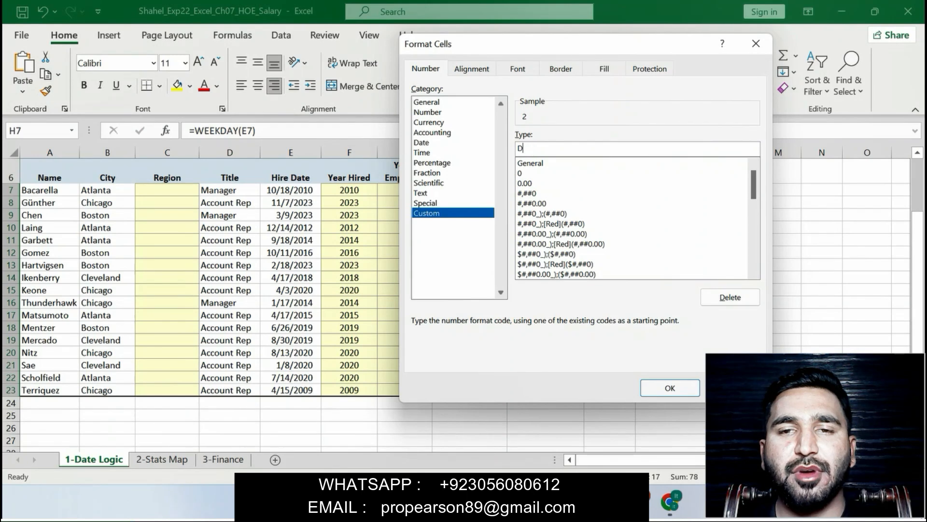
key(BackSpace)
text(dddd)
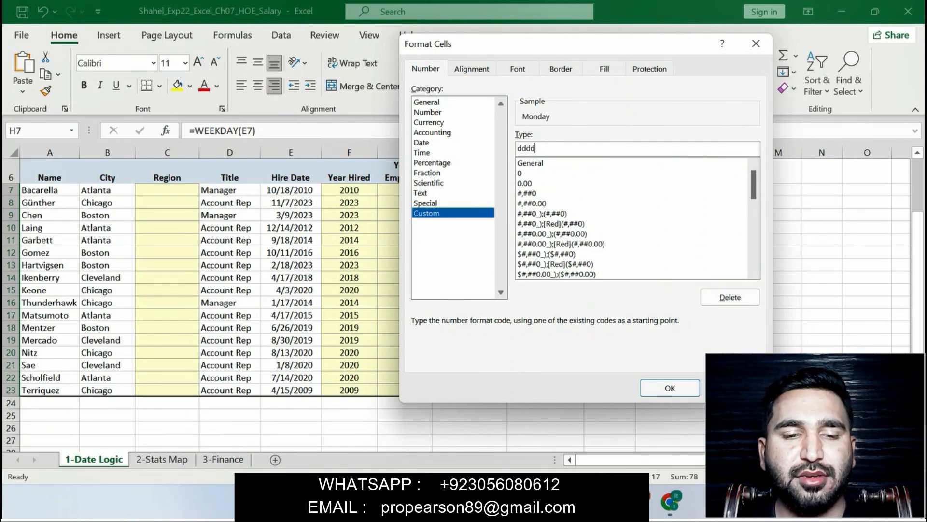
click(670, 388)
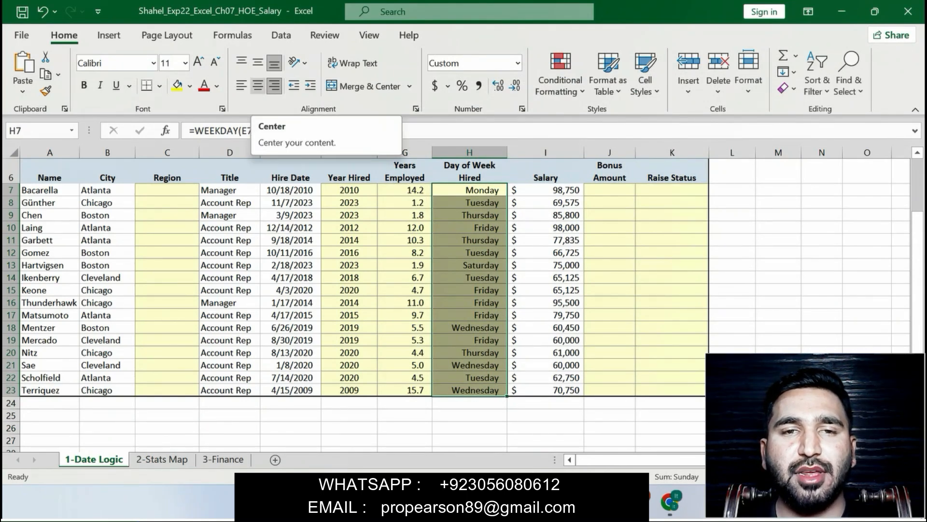
Check the alignment required in step 5 of the Word instructions and left-align the weekdays in H7:H23 in Excel.
click(257, 85)
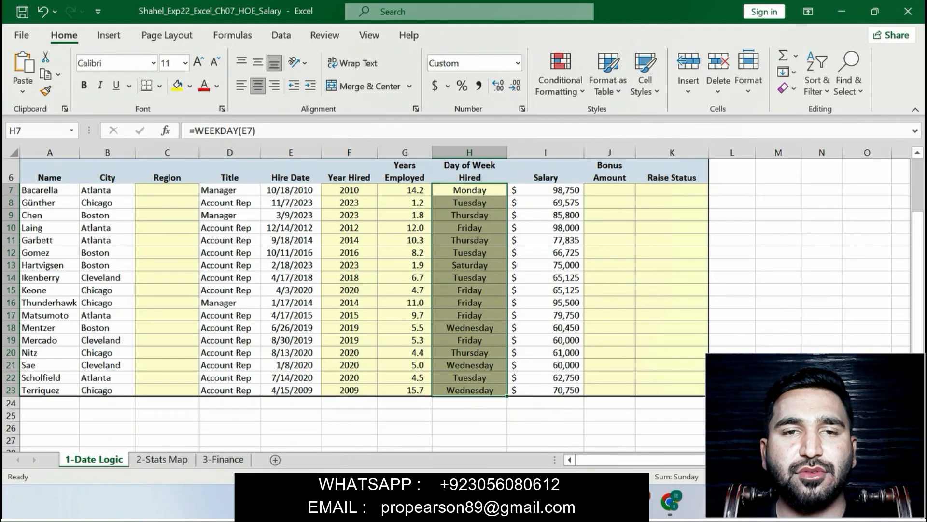
key(alt+Tab)
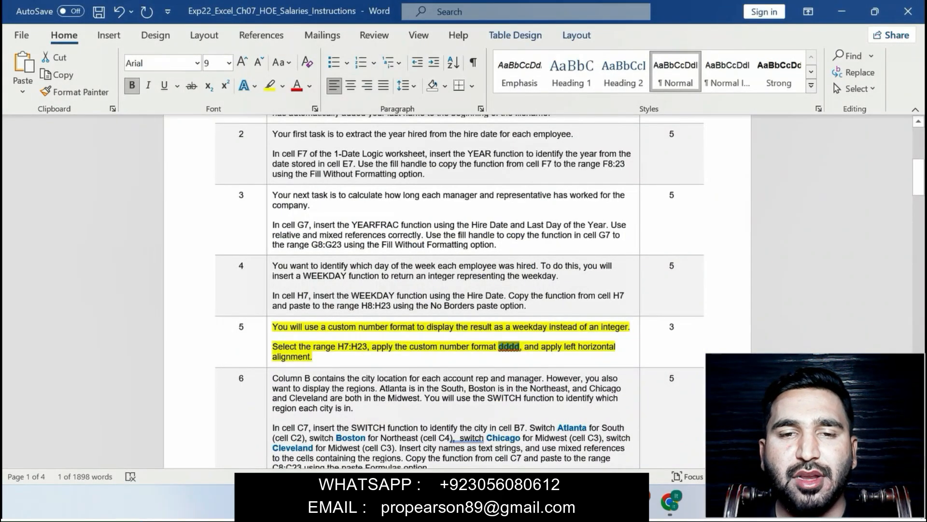
drag(541, 346, 312, 357)
key(alt+Tab)
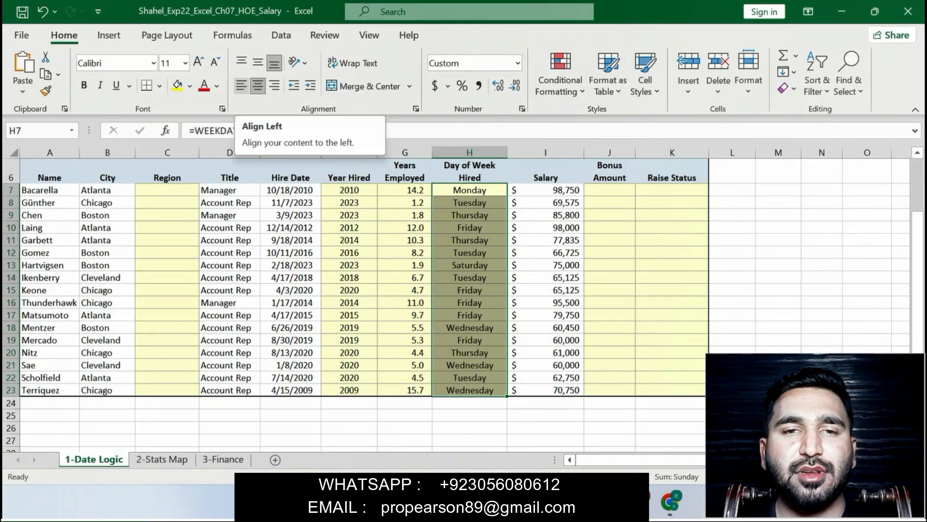
click(242, 86)
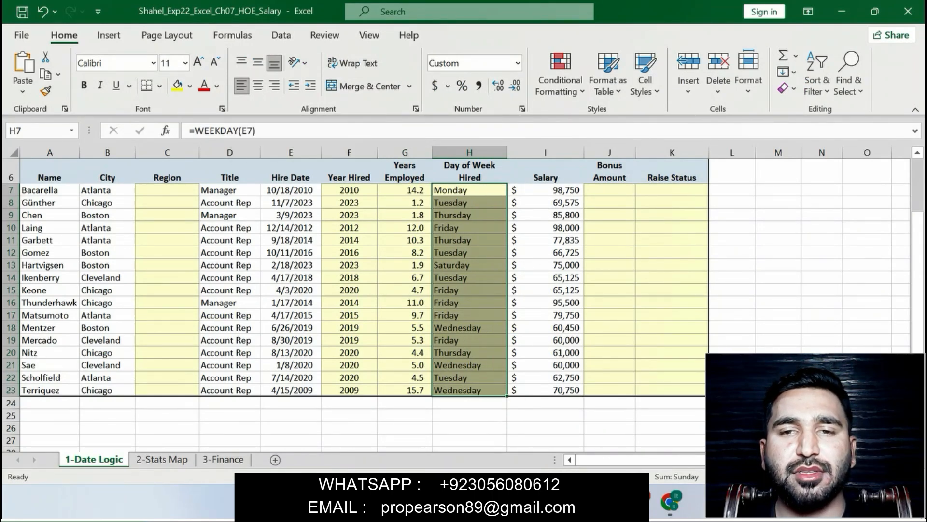
drag(917, 312, 917, 259)
click(821, 235)
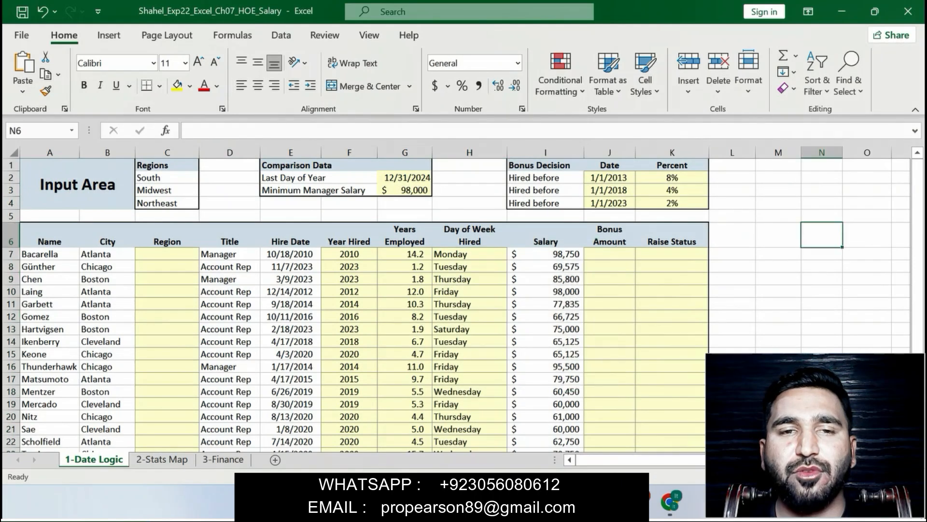
Switch to the Word instructions, undo the yellow highlight on step 5, and highlight the SWITCH function paragraph of step 6 in yellow.
key(alt+Tab)
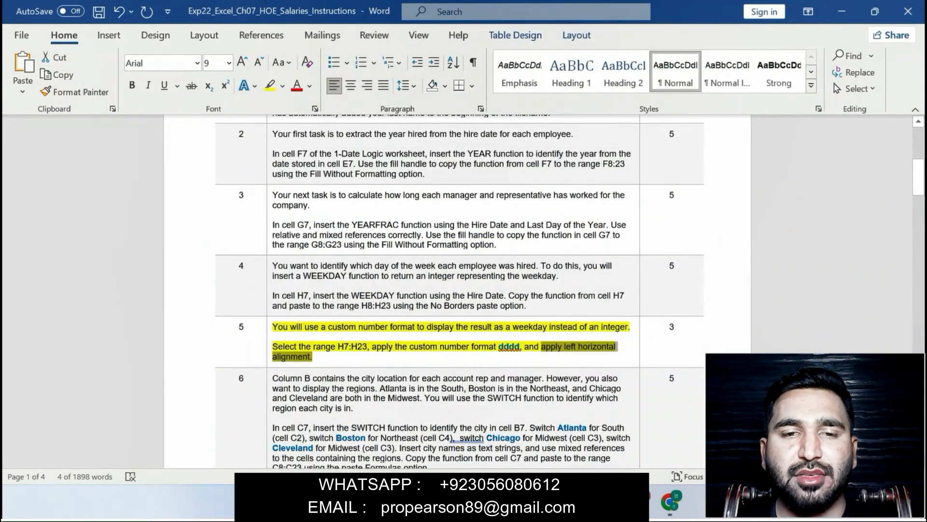
key(ctrl+z)
drag(273, 428, 430, 341)
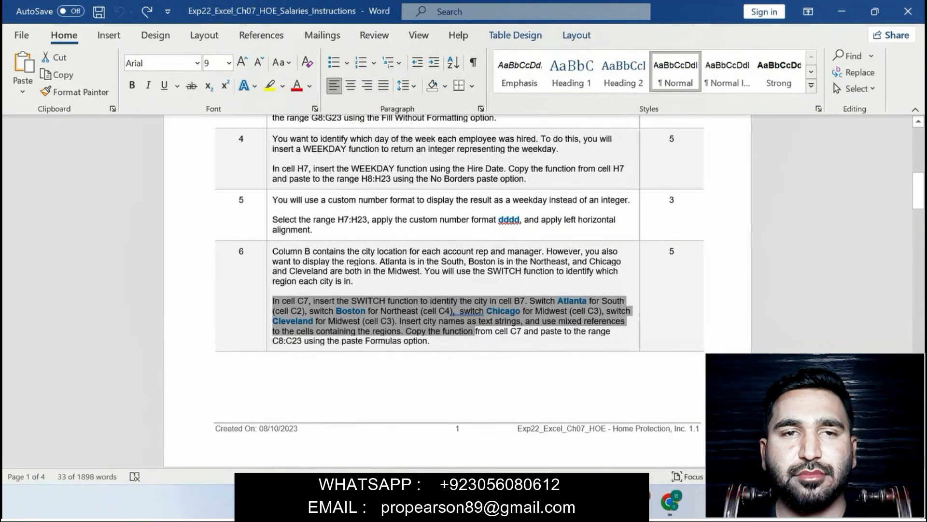
click(530, 321)
click(431, 341)
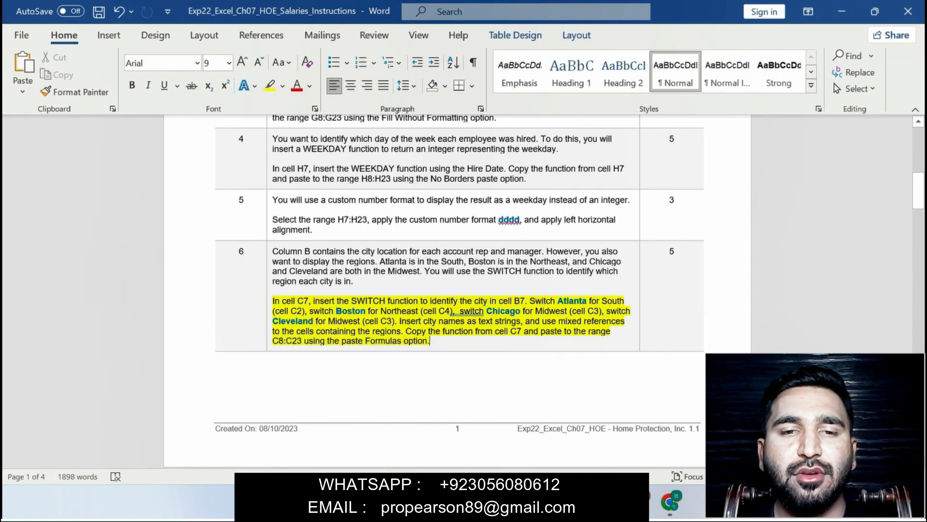
drag(272, 300, 404, 331)
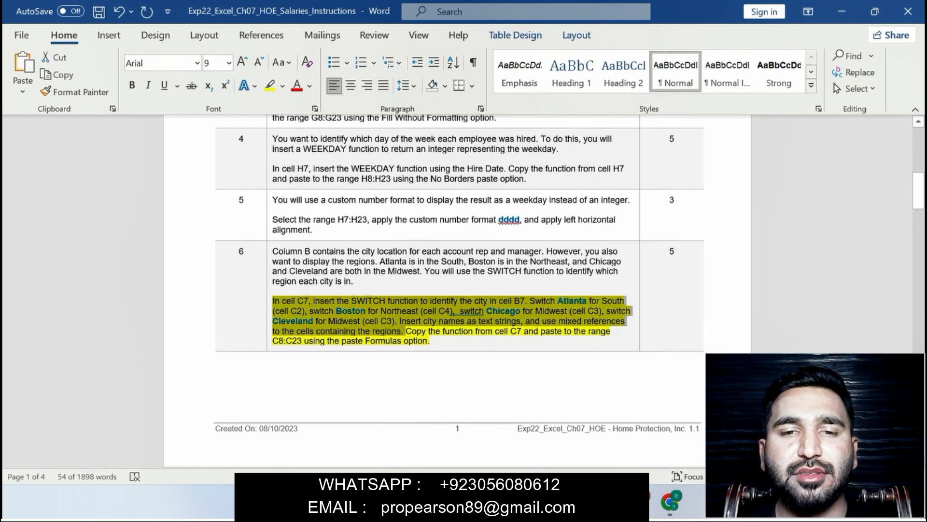
Switch to the Excel workbook and begin a SWITCH function in cell C7 with the city in B7 as its expression.
key(alt+Tab)
click(610, 254)
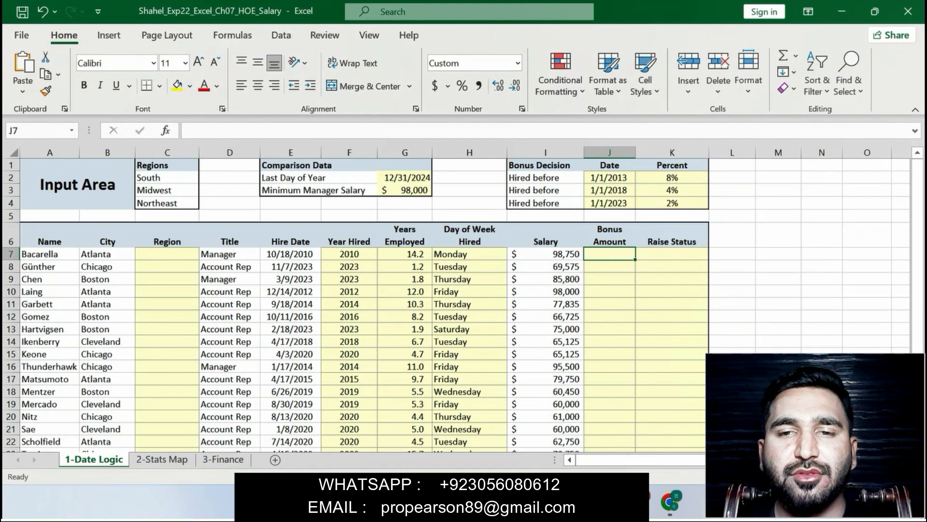
key(alt+Tab)
key(alt+Tab)
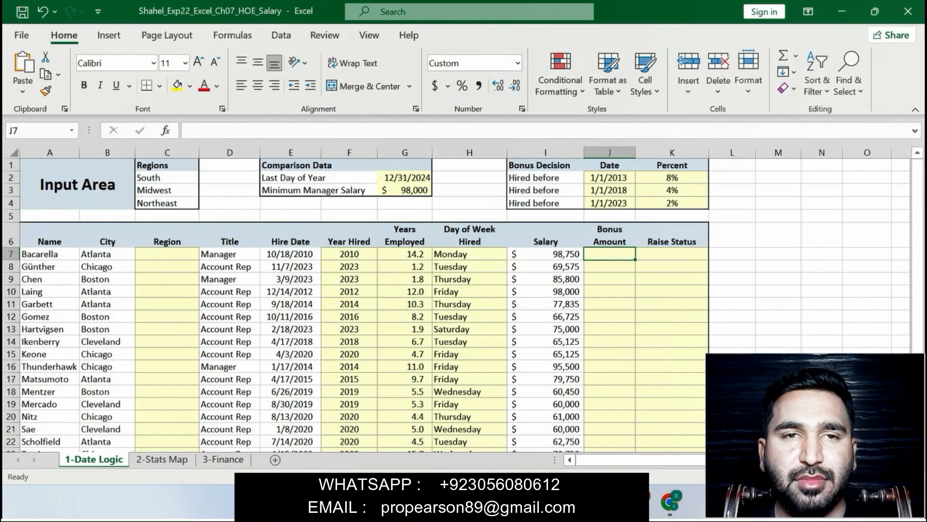
click(167, 254)
text(=)
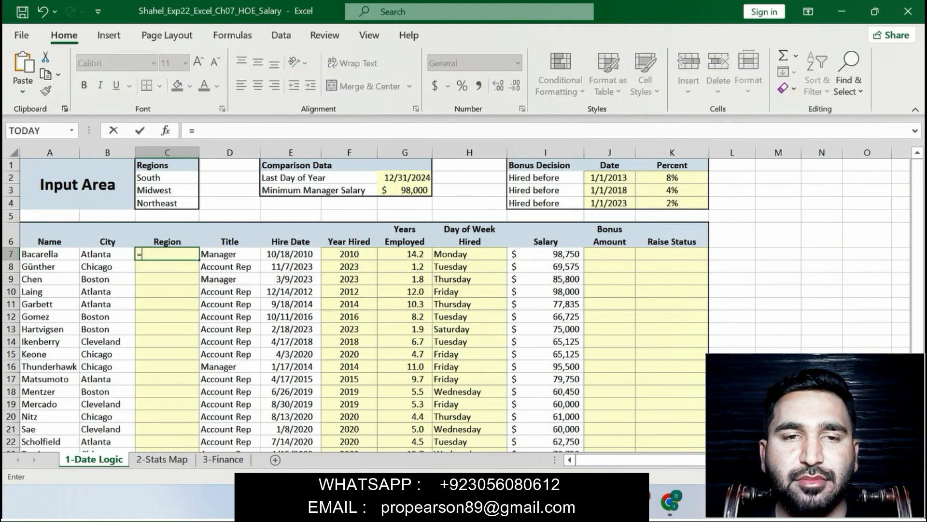
text(sw)
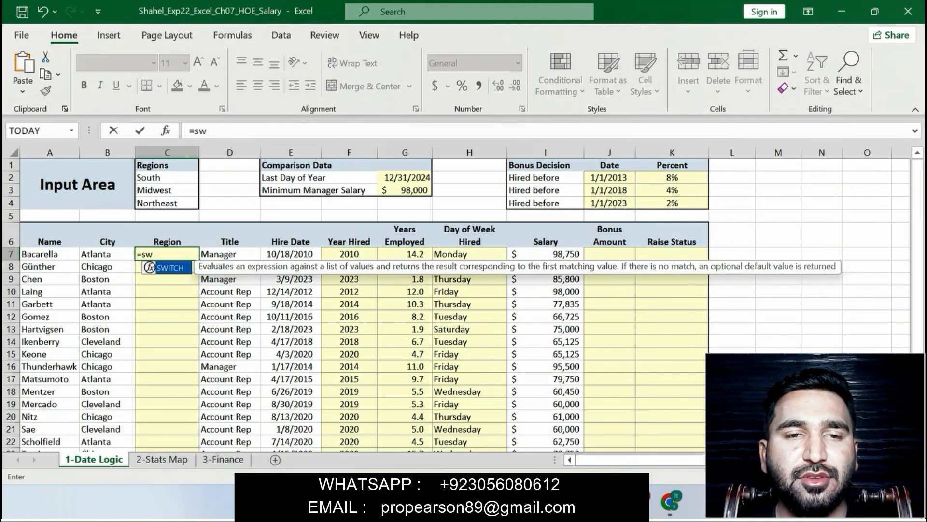
key(Tab)
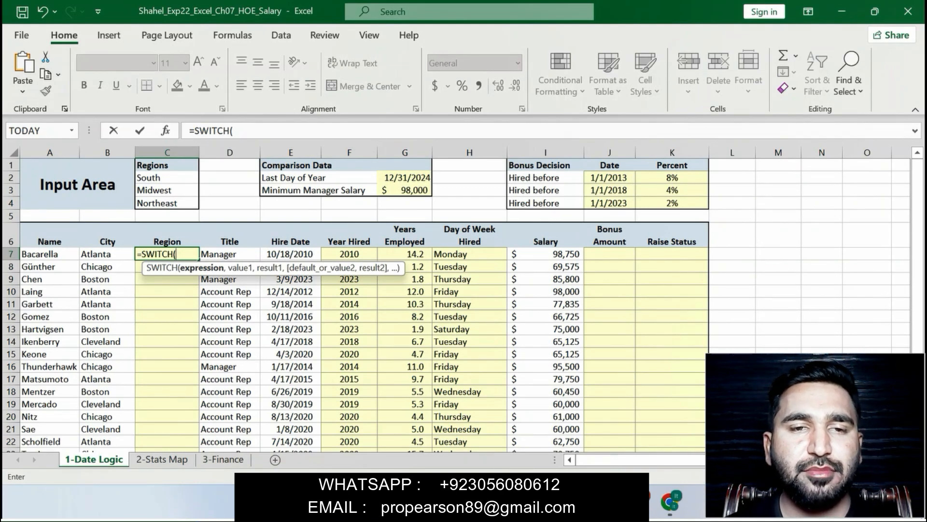
text(b7)
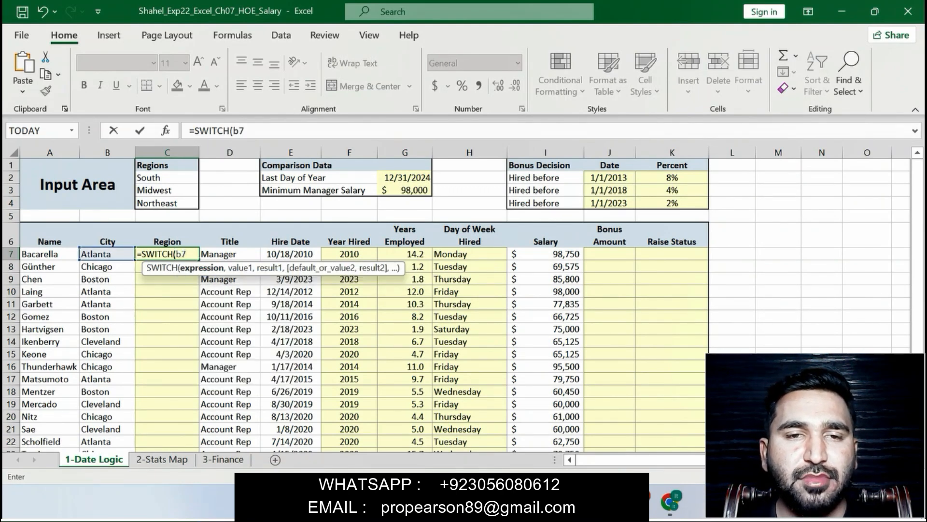
key(BackSpace)
key(BackSpace)
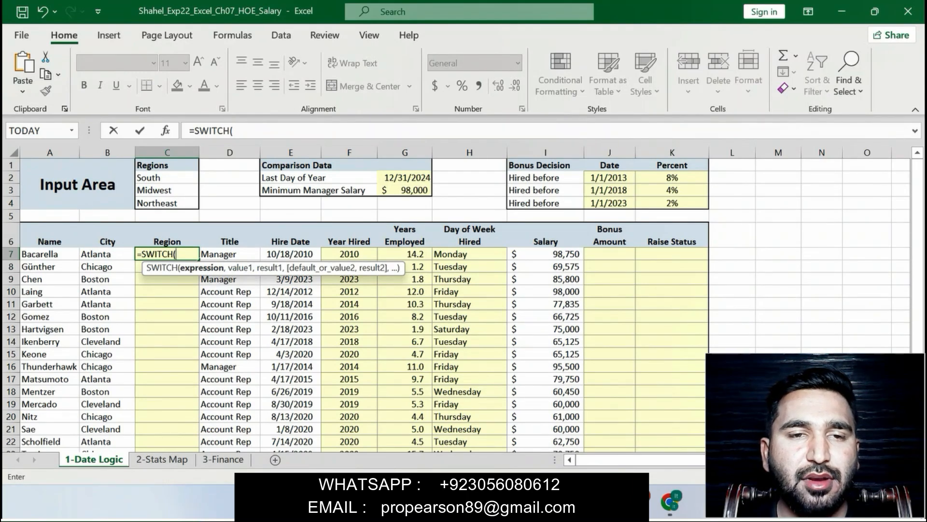
click(107, 254)
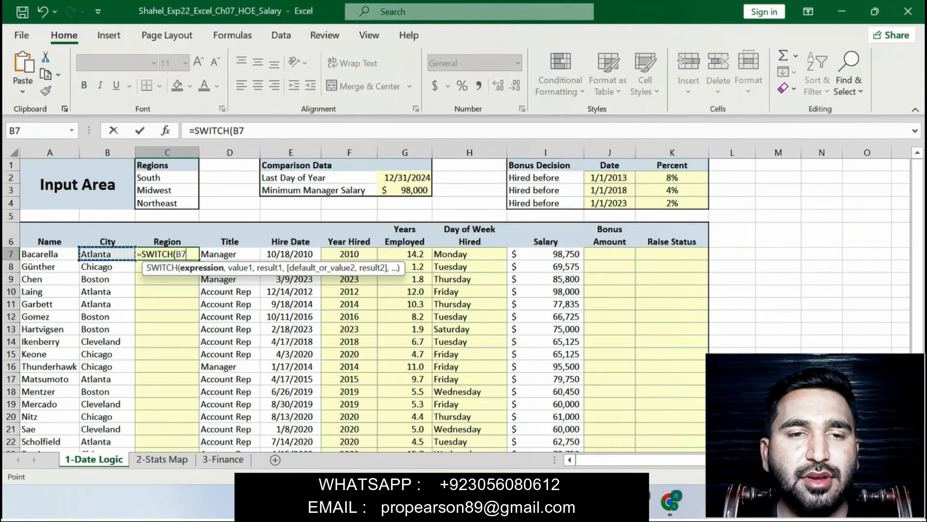
Check step 6 of the Word instructions and add the text string "Atlanta," to the SWITCH formula in C7 in Excel.
key(alt+Tab)
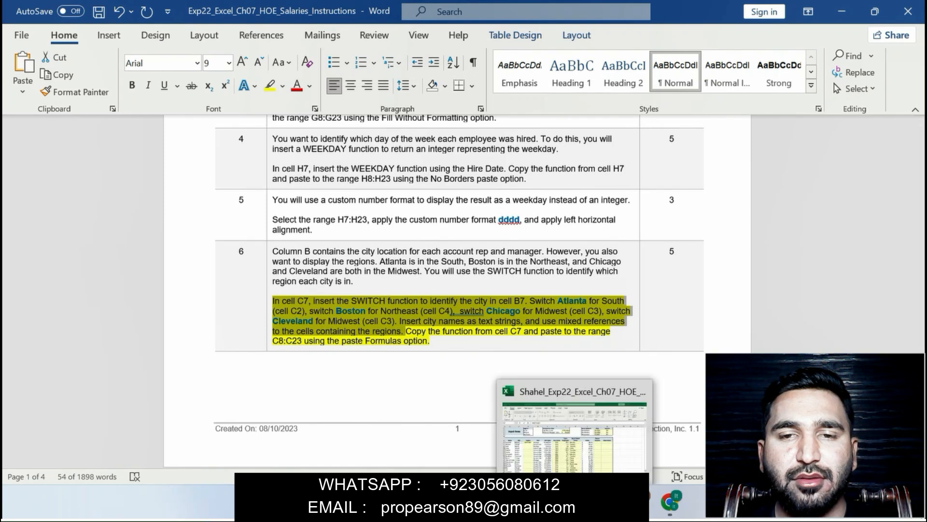
click(575, 429)
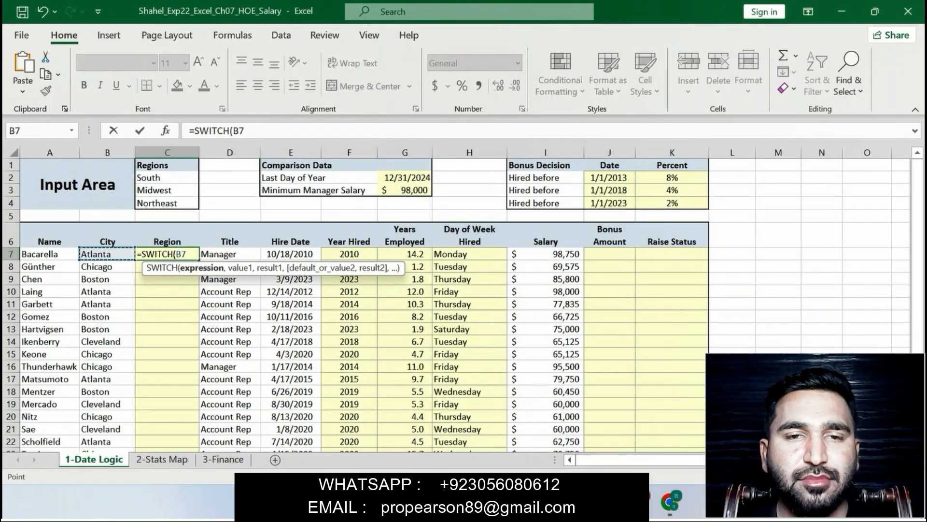
text(")
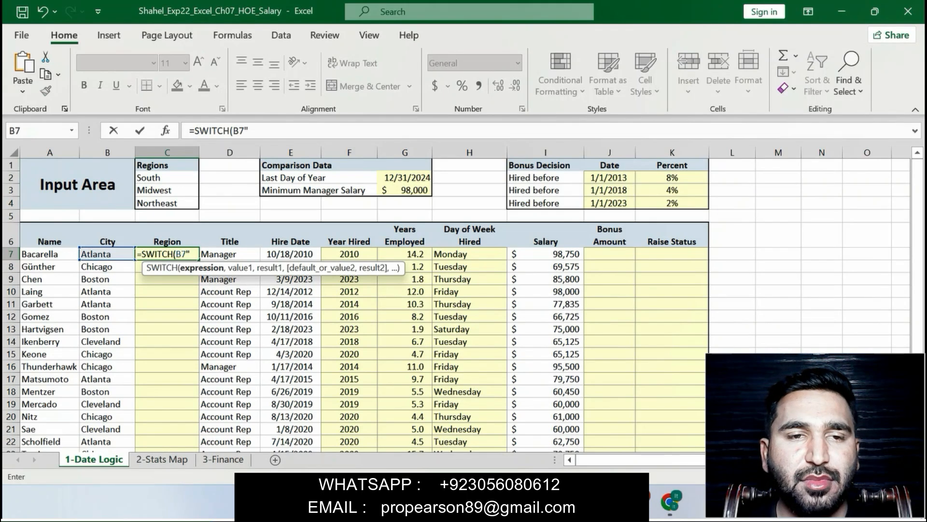
key(BackSpace)
text(,")
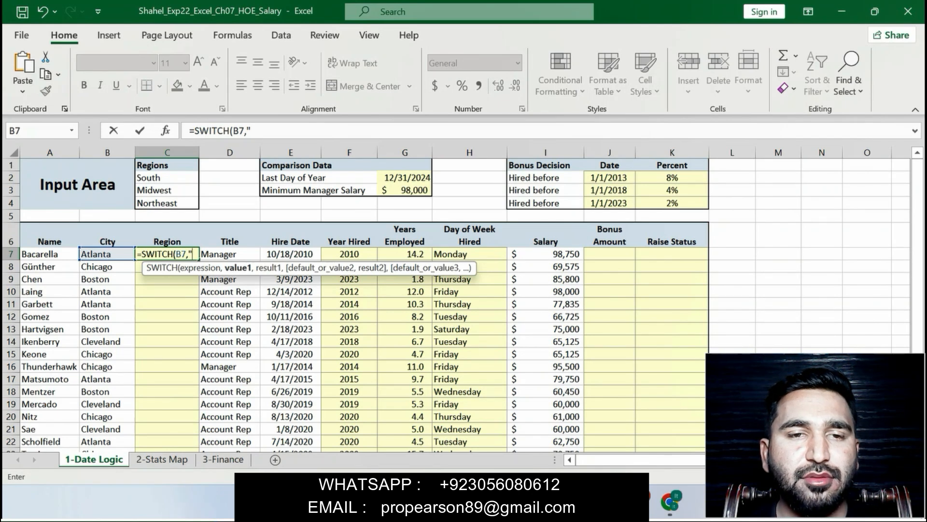
text(a)
key(BackSpace)
text(At)
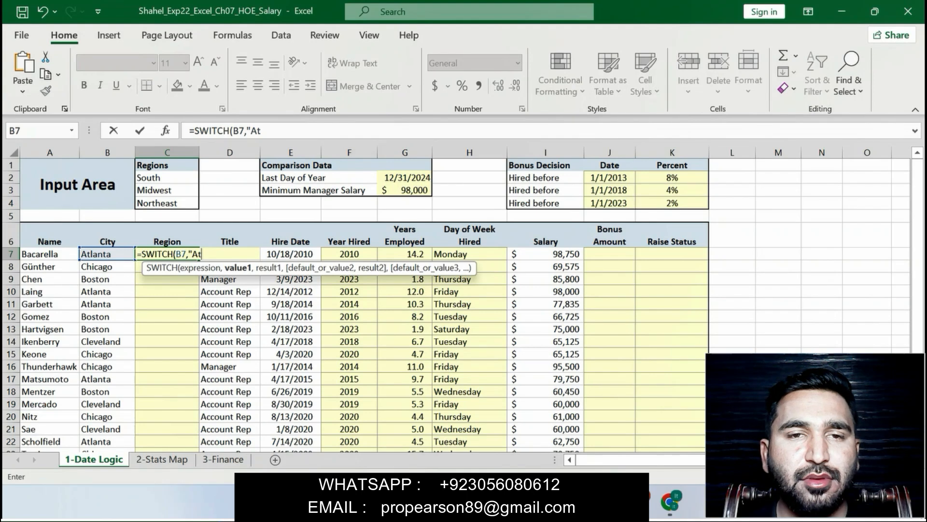
text(l)
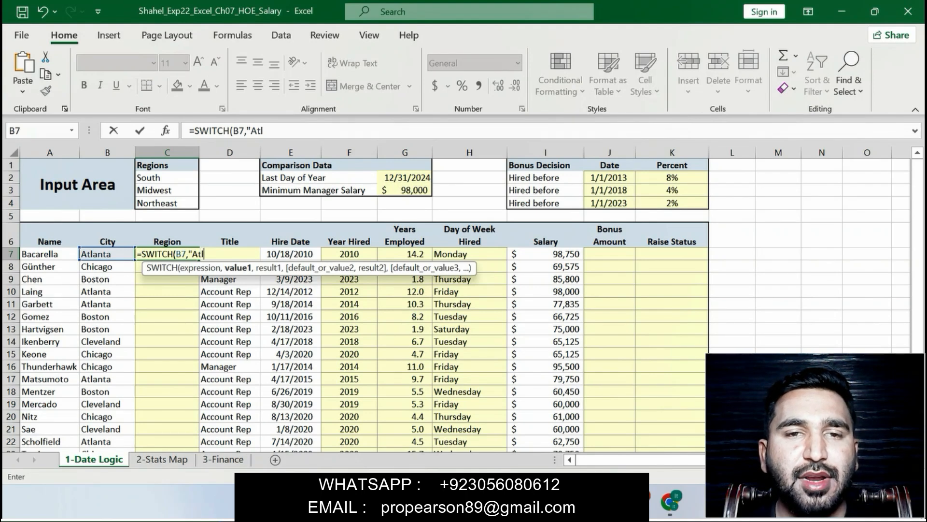
text(anta)
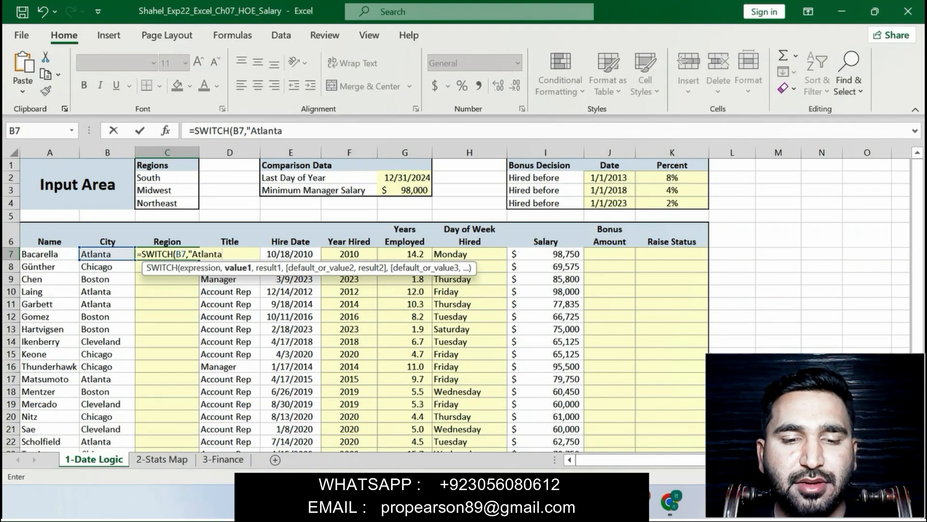
text(,)
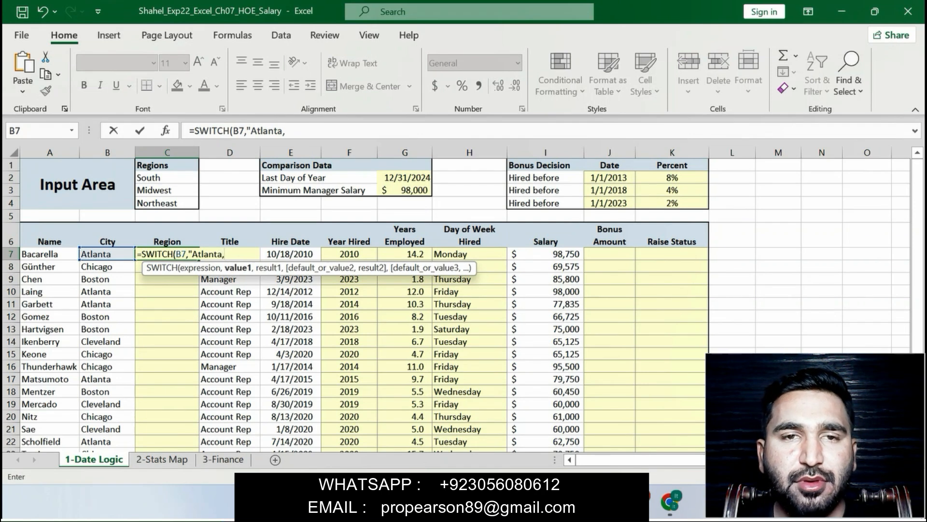
text(")
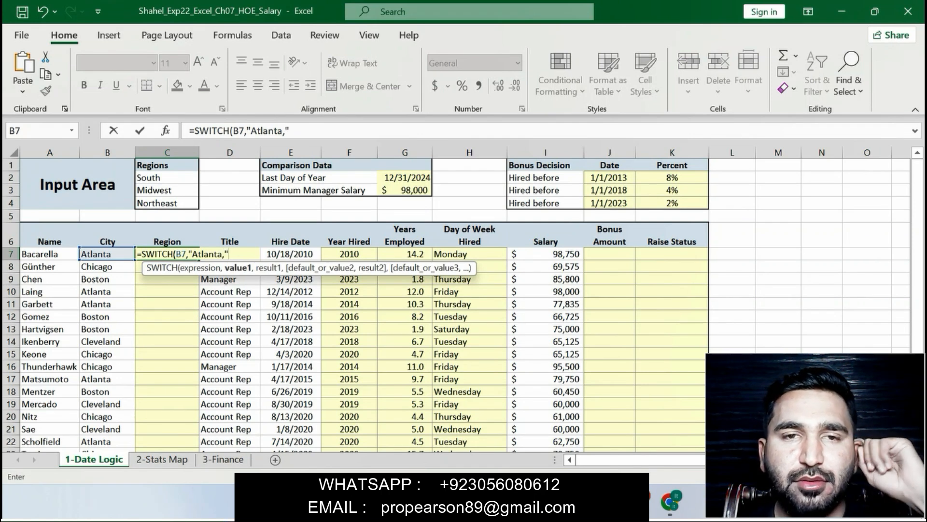
Add the reference $C$2 after Atlanta in the C7 formula, followed by a comma and an opening quotation mark.
text($)
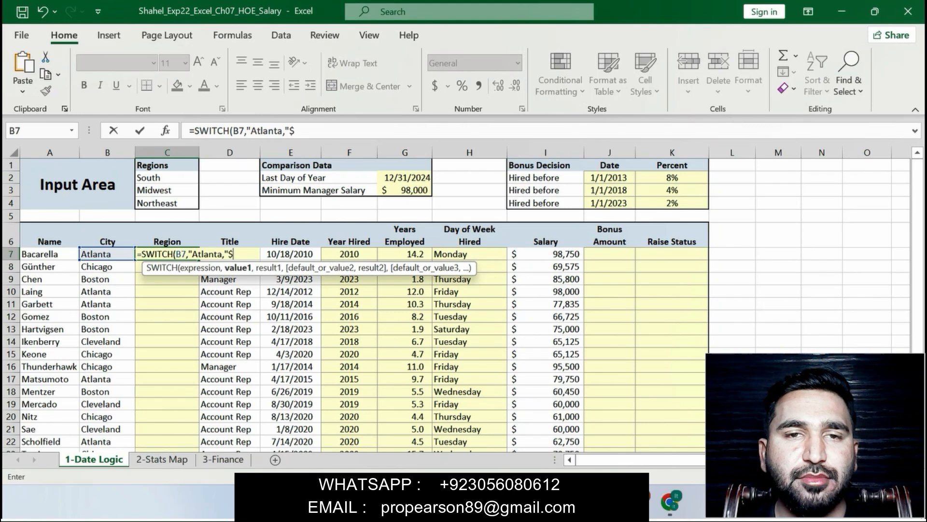
text(c$2)
key(BackSpace)
key(BackSpace)
key(BackSpace)
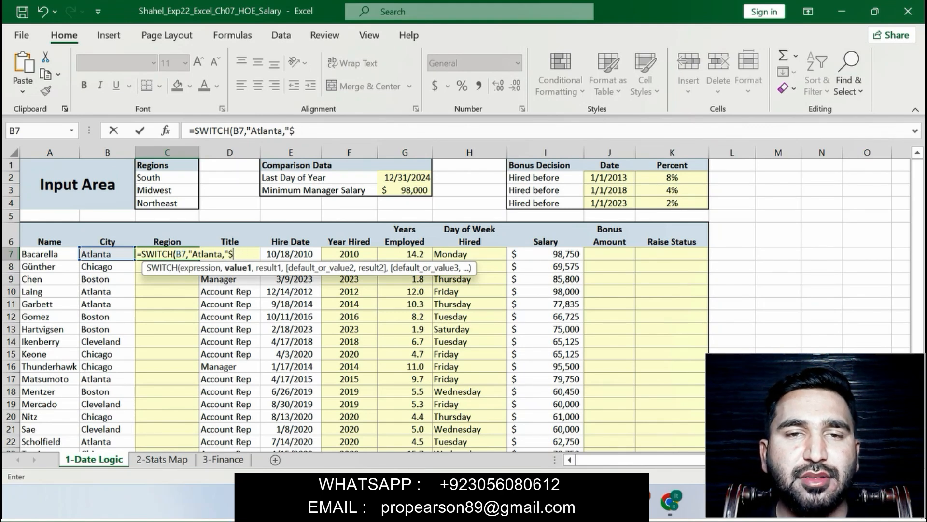
text(C$)
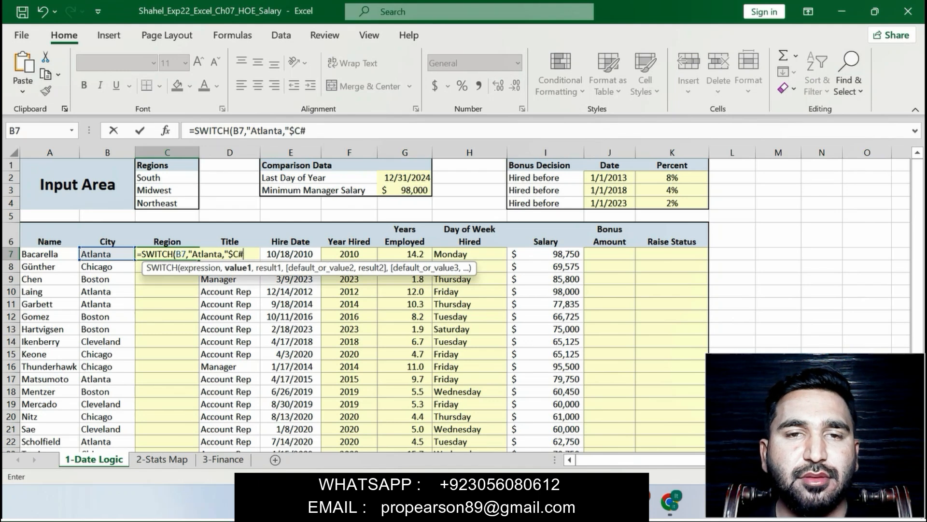
key(BackSpace)
text($2)
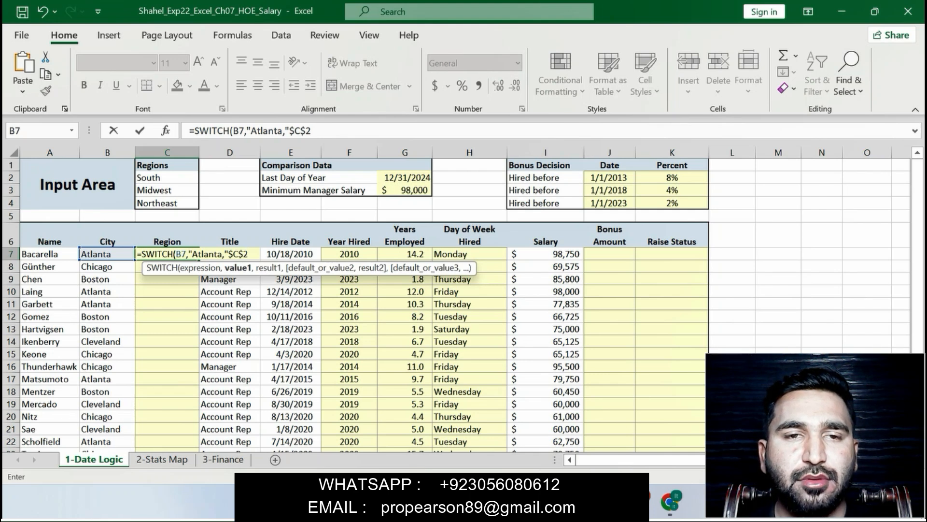
text(,")
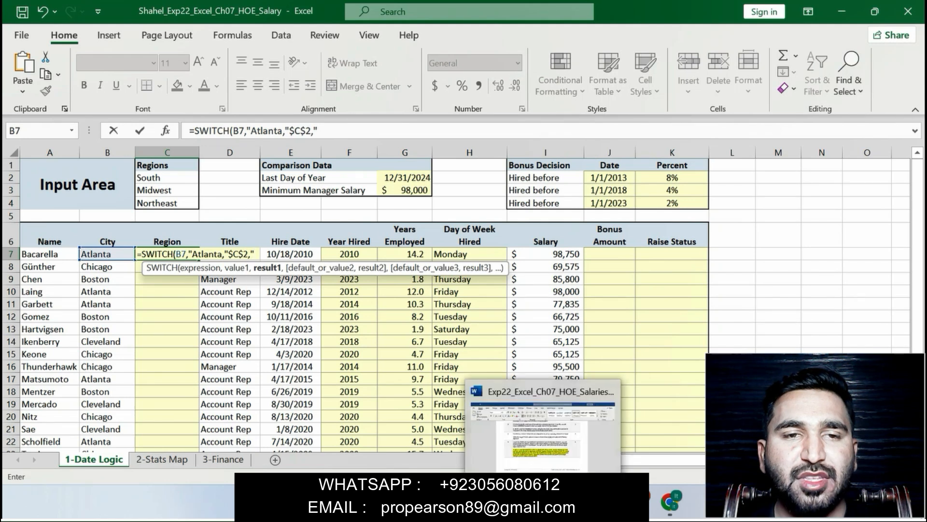
Look up the second city in step 6 of the Word instructions and add "Boston" to the C7 formula in Excel.
click(543, 501)
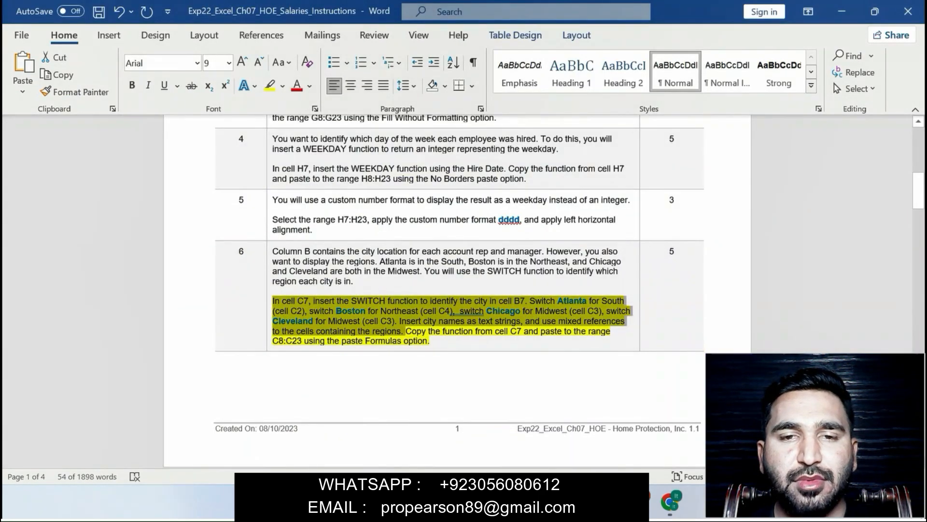
click(543, 502)
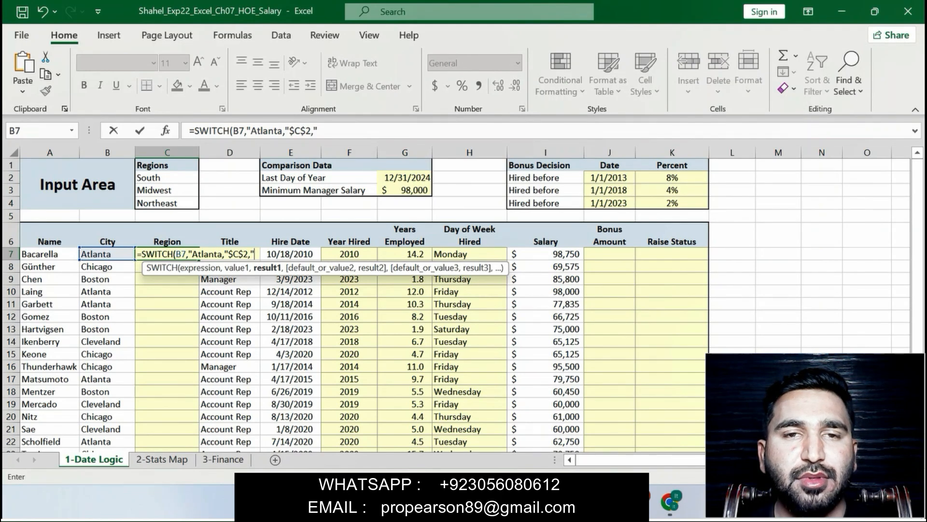
click(543, 501)
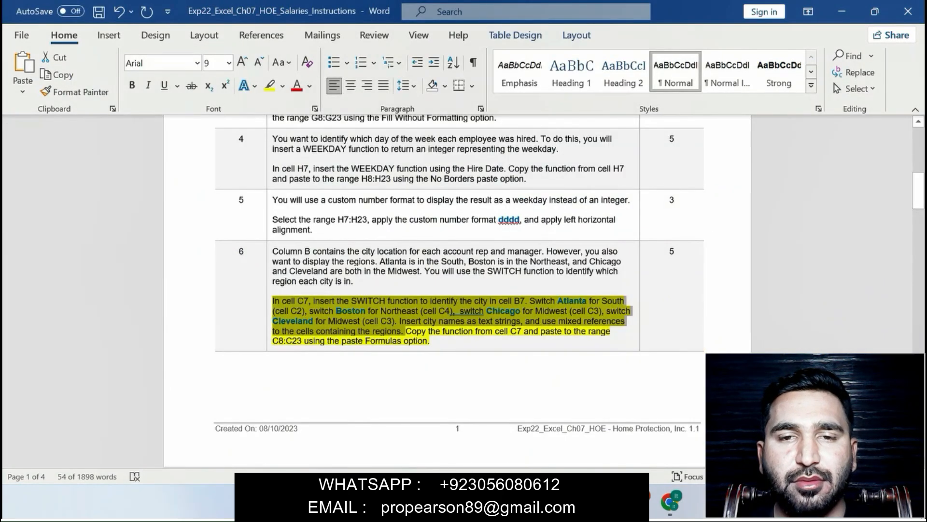
click(337, 311)
drag(337, 311, 365, 311)
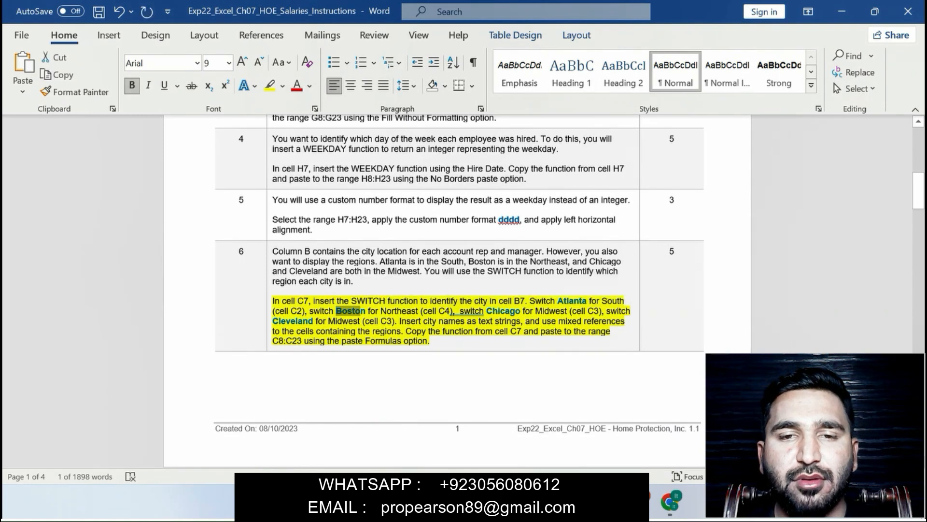
key(alt+Tab)
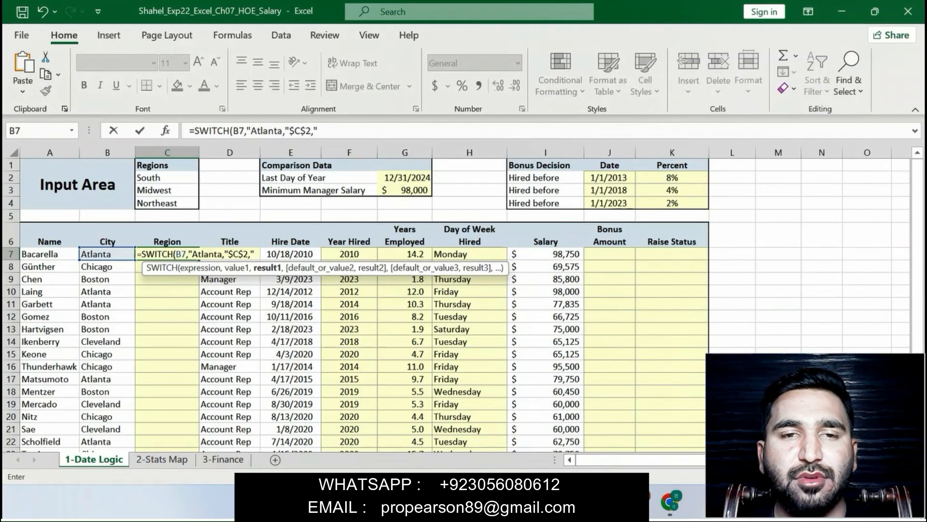
key(F2)
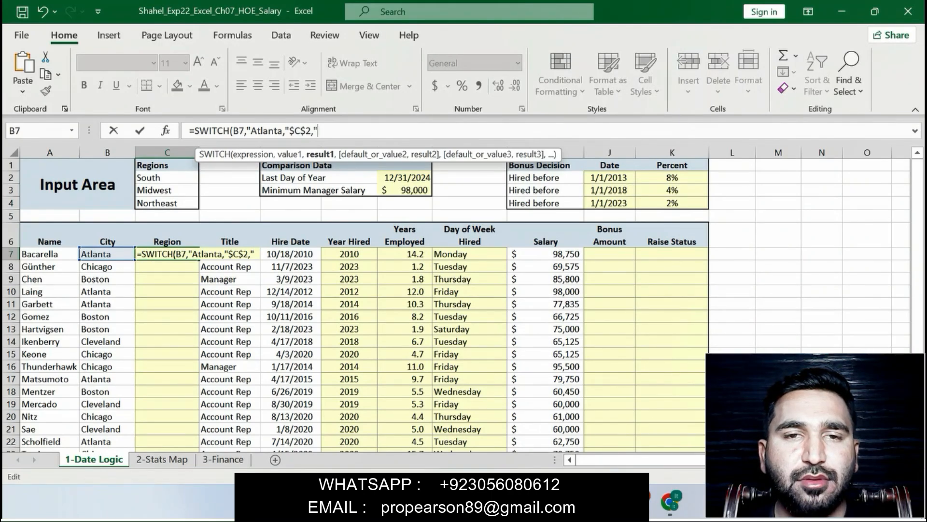
text(Bosto)
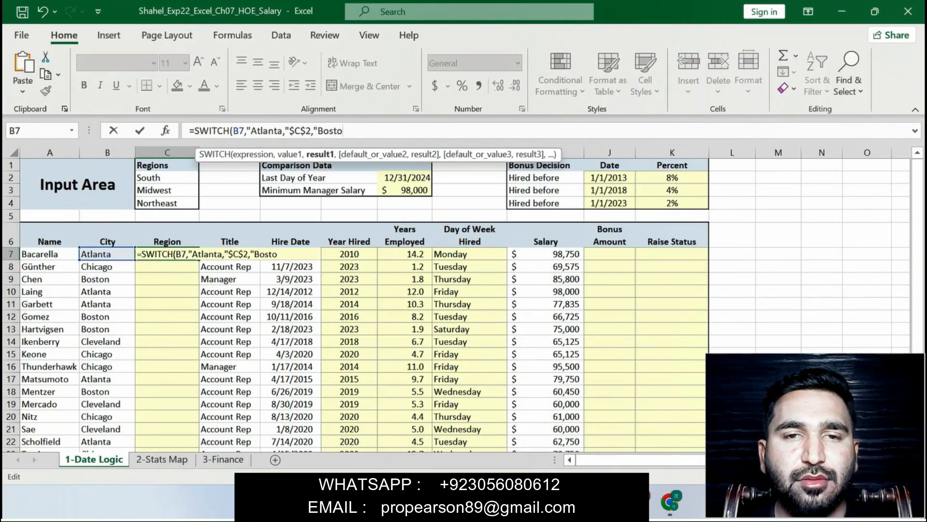
text(n)
key(BackSpace)
text(n)
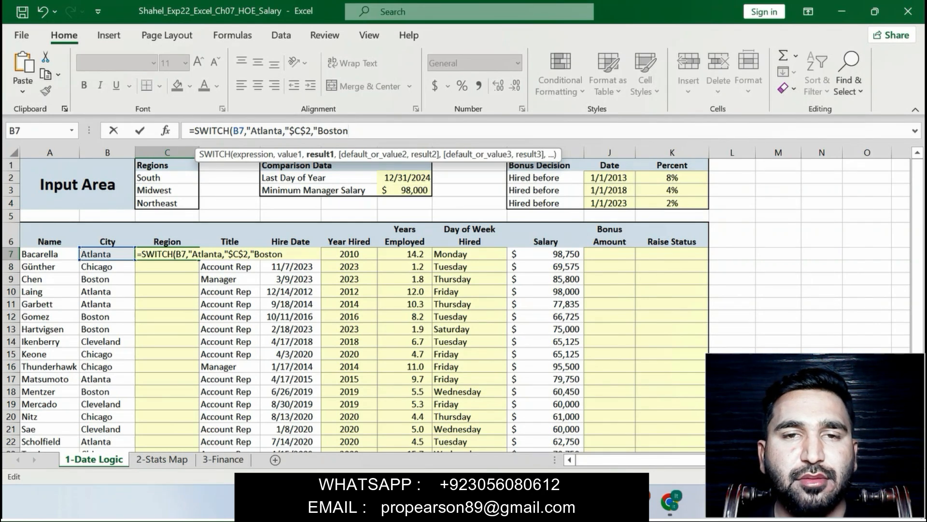
text(",)
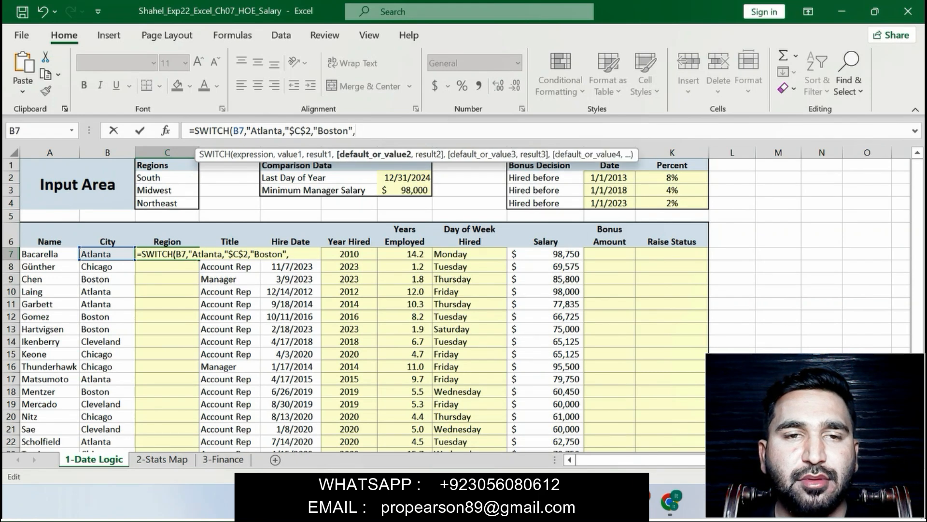
Add the reference $C$4 as the result for Boston in the C7 formula, followed by a comma.
text(#C)
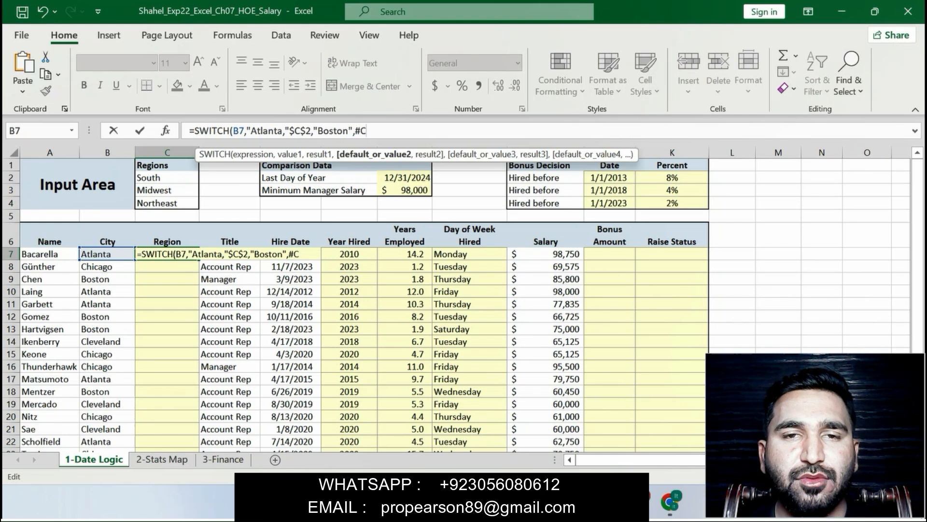
key(BackSpace)
key(BackSpace)
text($C)
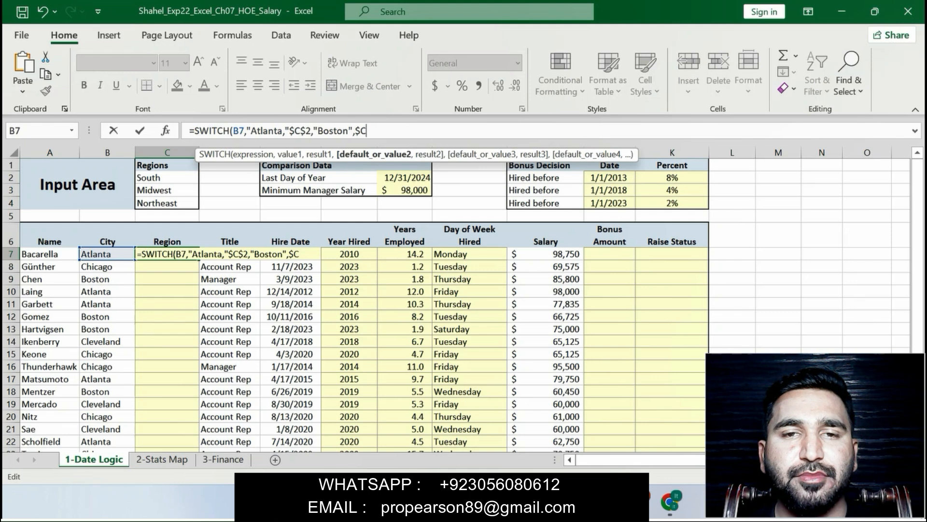
text($4)
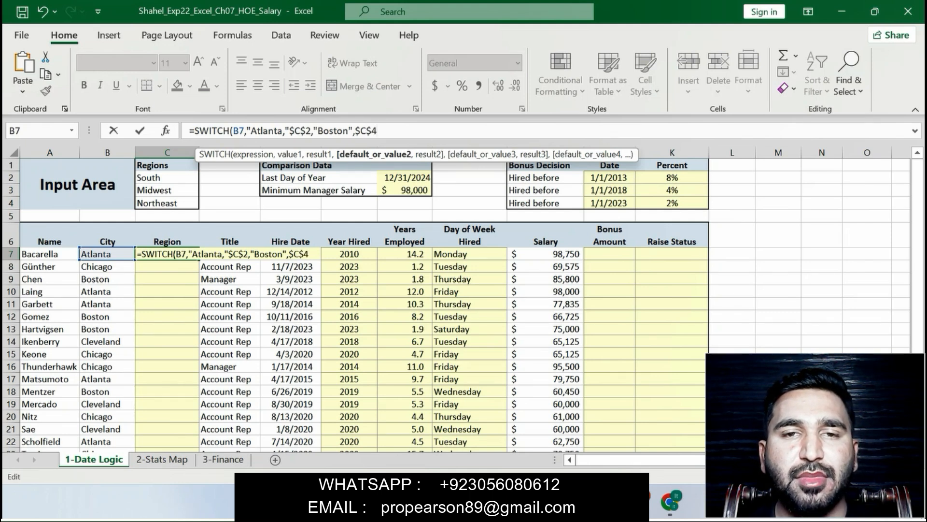
text(,)
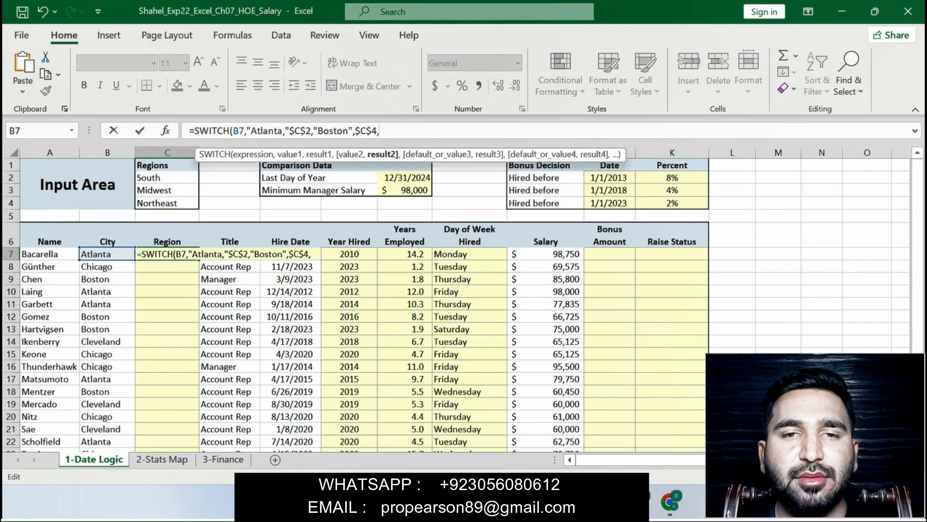
Look up the third city in step 6 of the Word instructions and add "Chicago" to the C7 formula in Excel.
key(alt+Tab)
click(431, 341)
drag(487, 311, 520, 311)
key(ctrl+c)
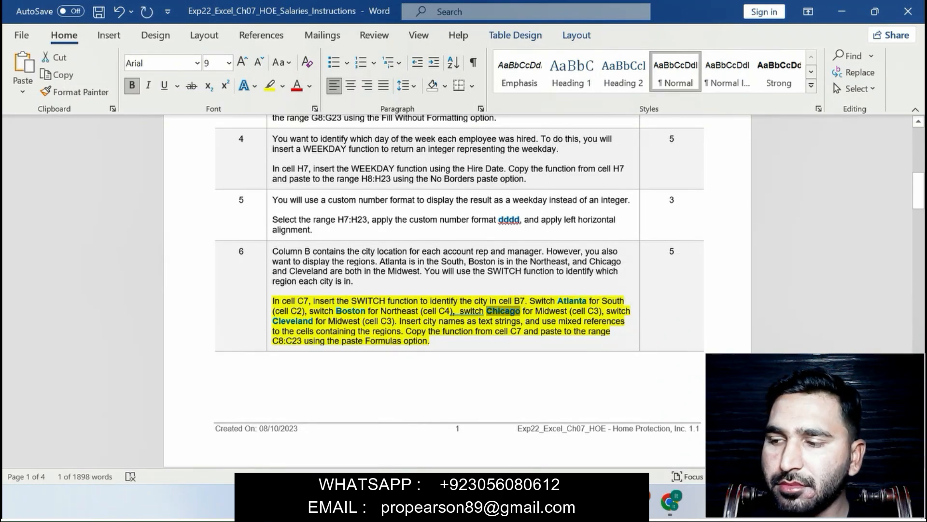
key(alt+Tab)
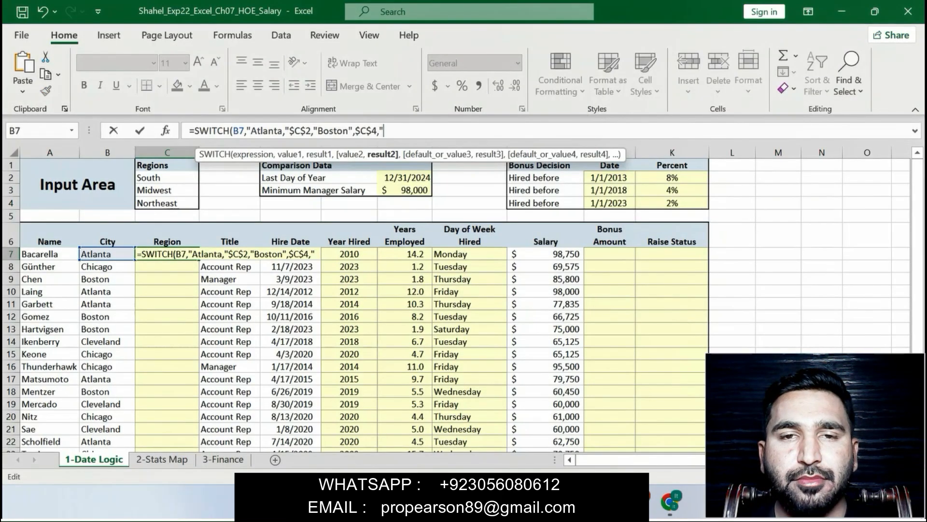
key(ctrl+v)
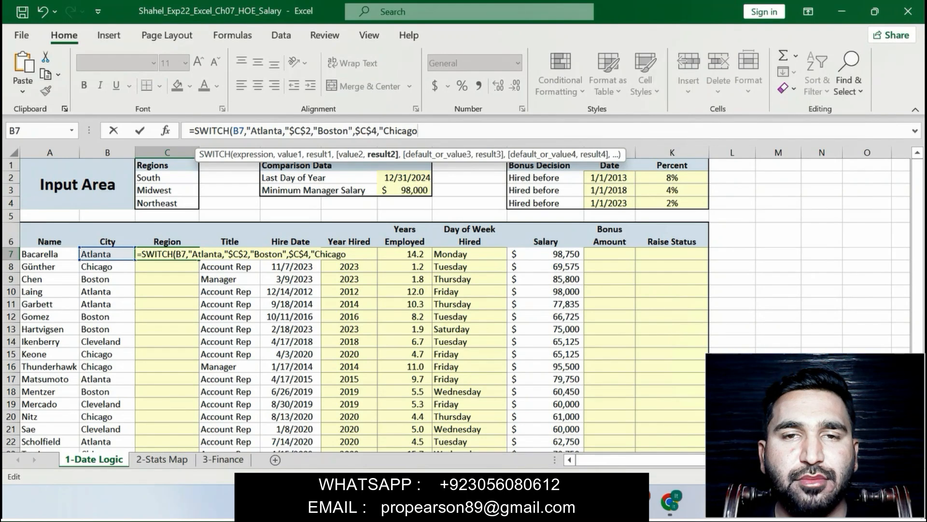
text(")
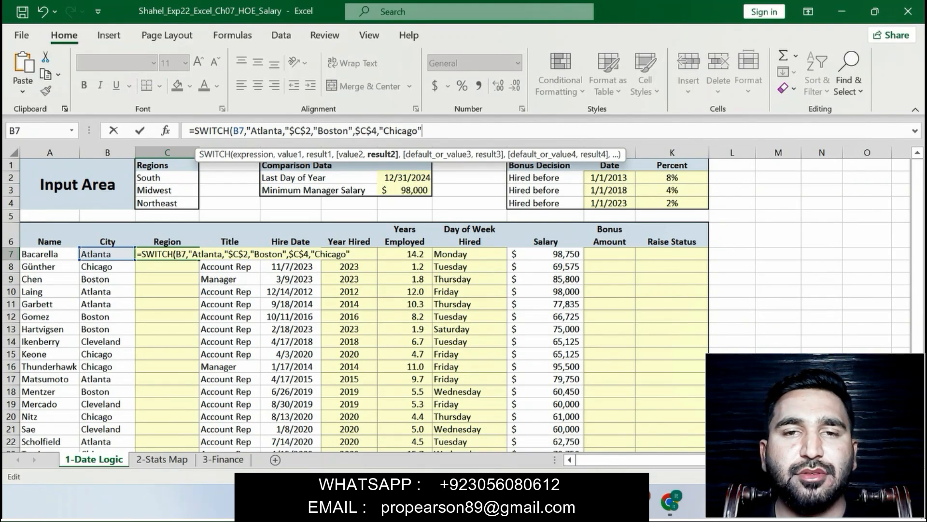
Add the reference $C$3 as the result for Chicago in the C7 formula, followed by a comma and an opening quotation mark.
text(,C)
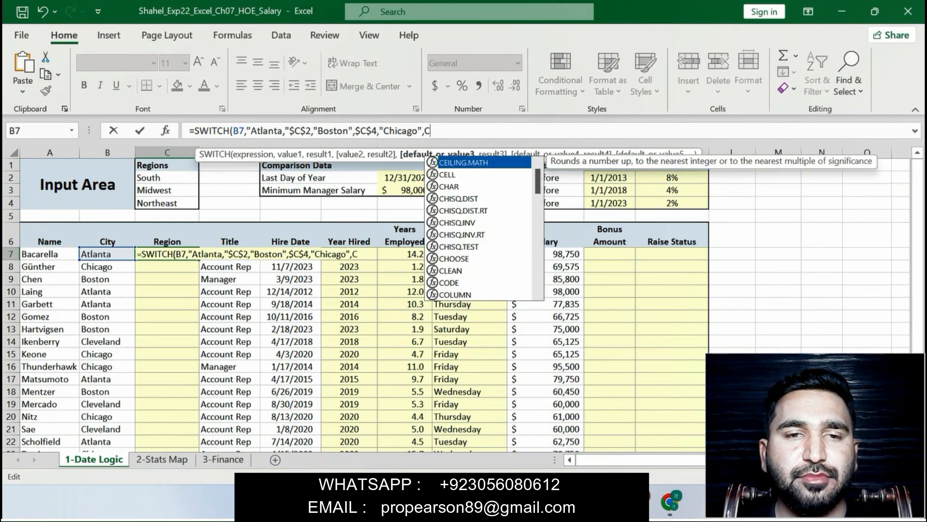
text($3)
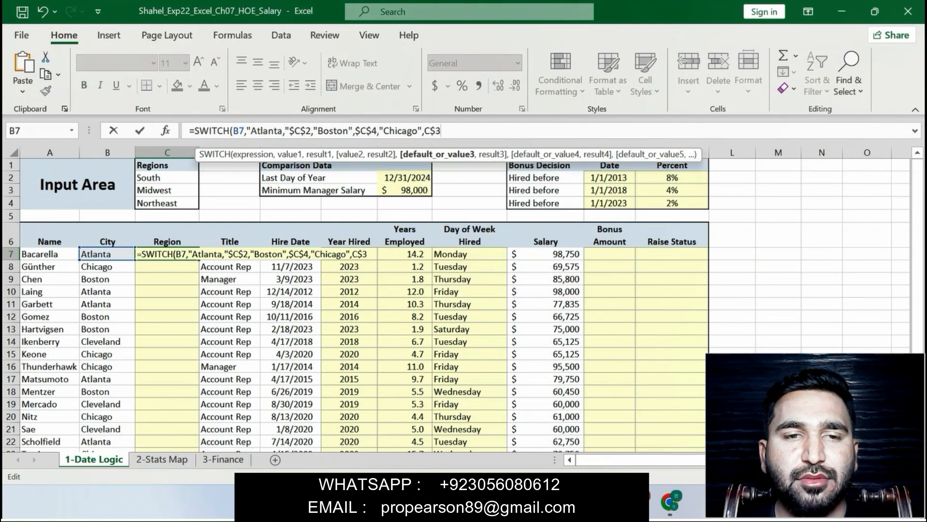
click(424, 131)
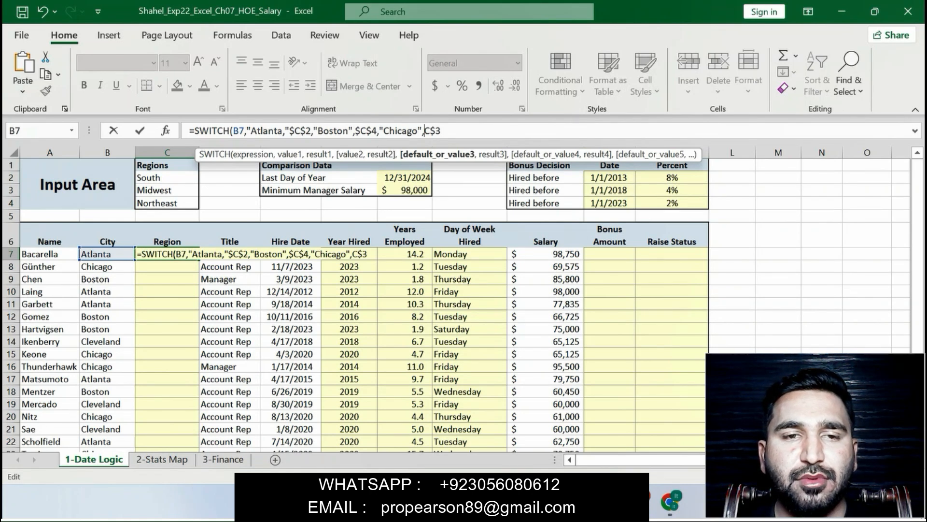
text($)
click(447, 131)
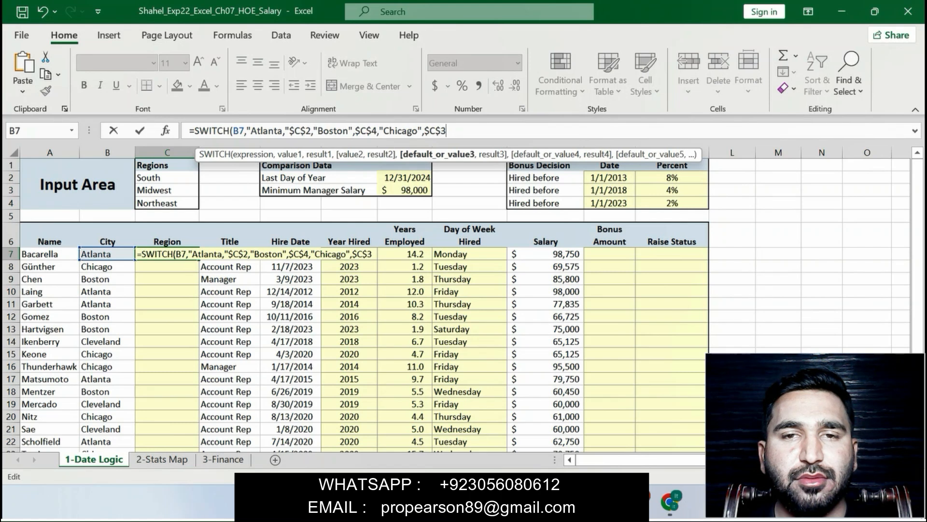
text(,")
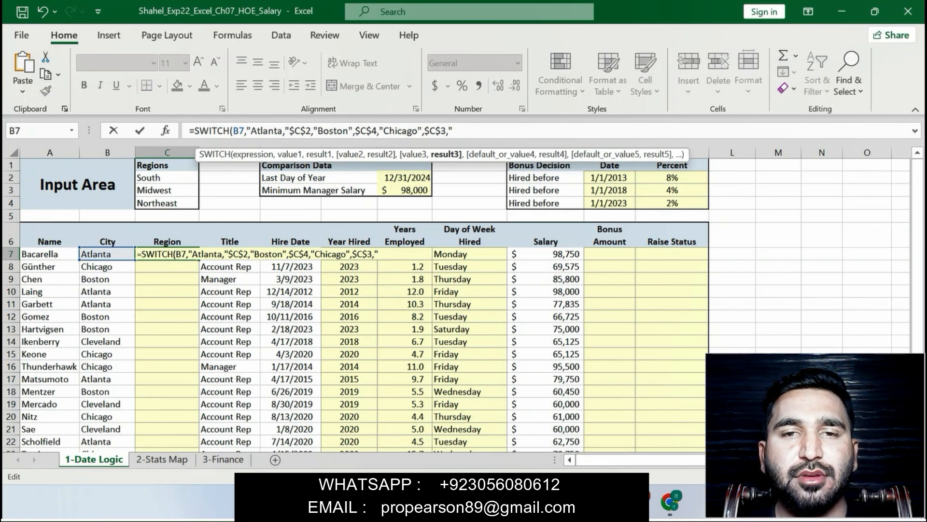
Copy the last city name from step 6 of the Word instructions and add "Cleveland" to the C7 formula in Excel.
key(alt+Tab)
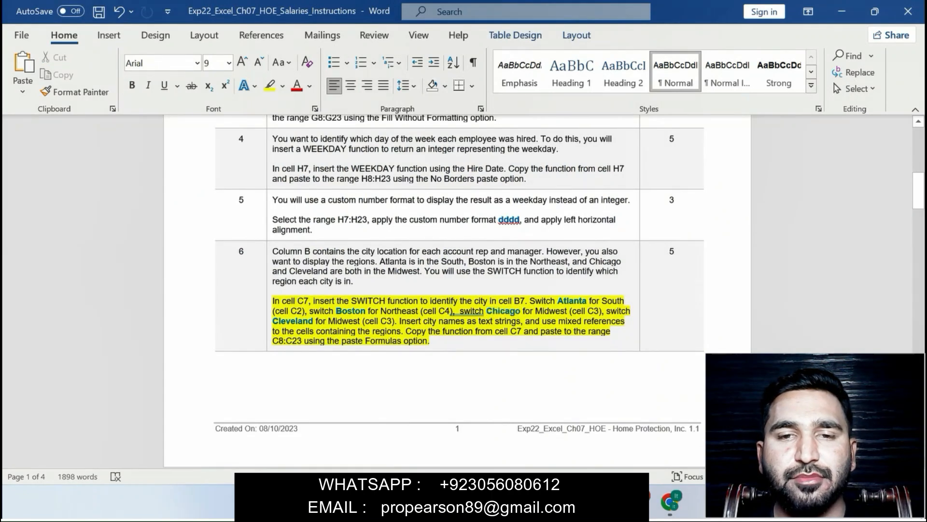
drag(272, 320, 313, 321)
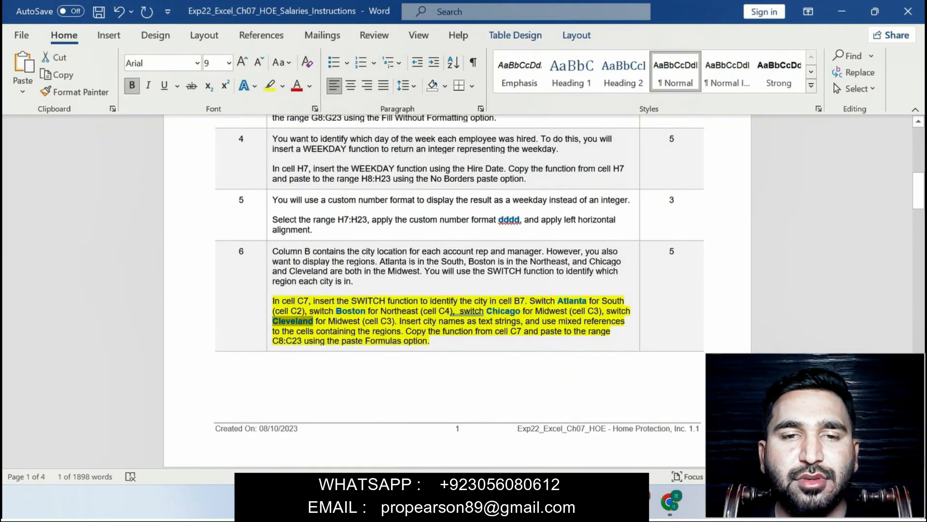
key(alt+Tab)
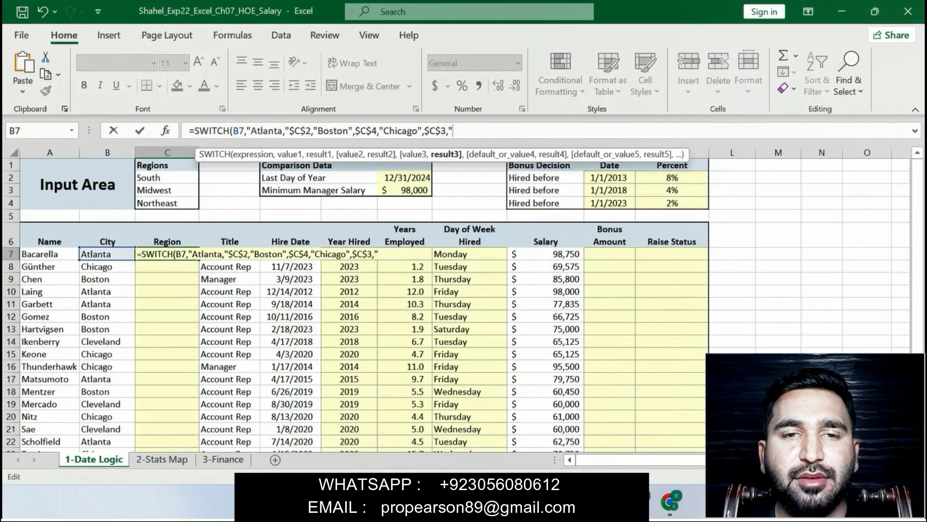
key(ctrl+v)
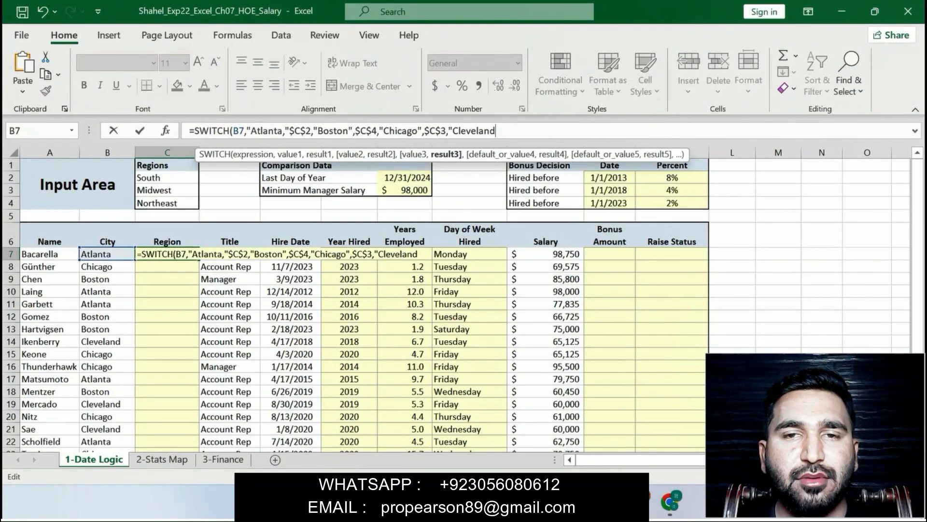
text(")
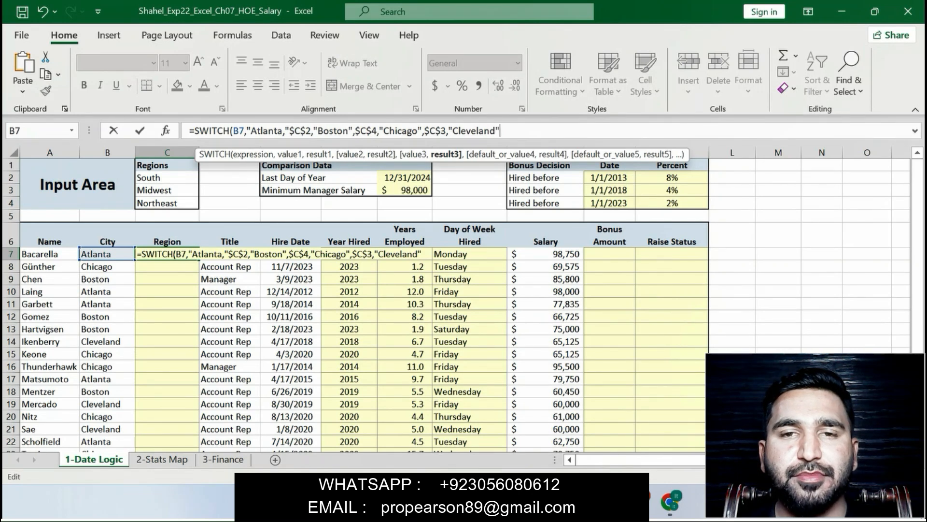
Add $C$3 as the result for Cleveland, close the SWITCH formula's parenthesis and try to enter it in C7.
text(,)
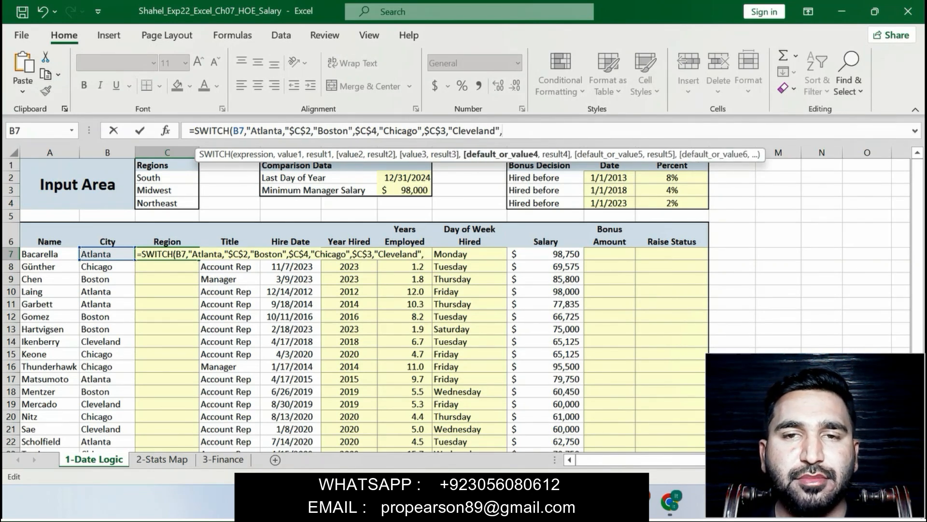
text($C$3)
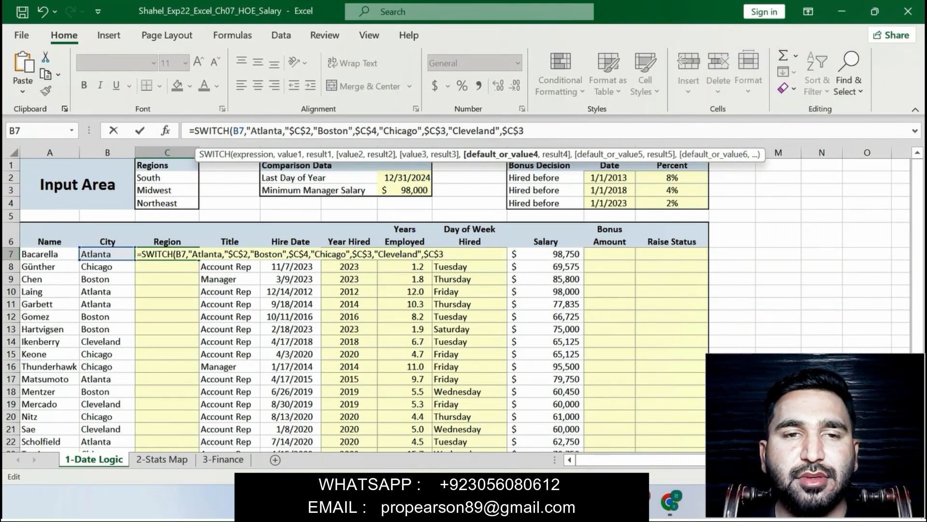
text())
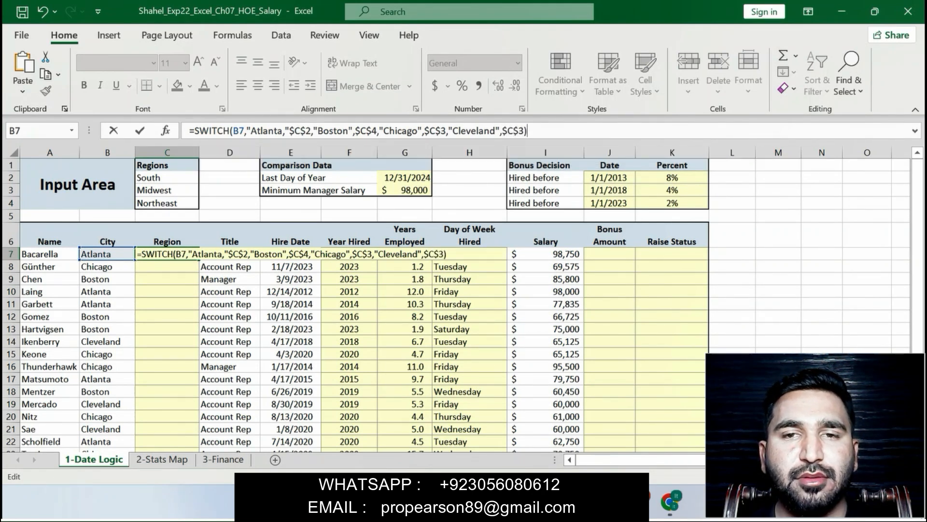
key(Return)
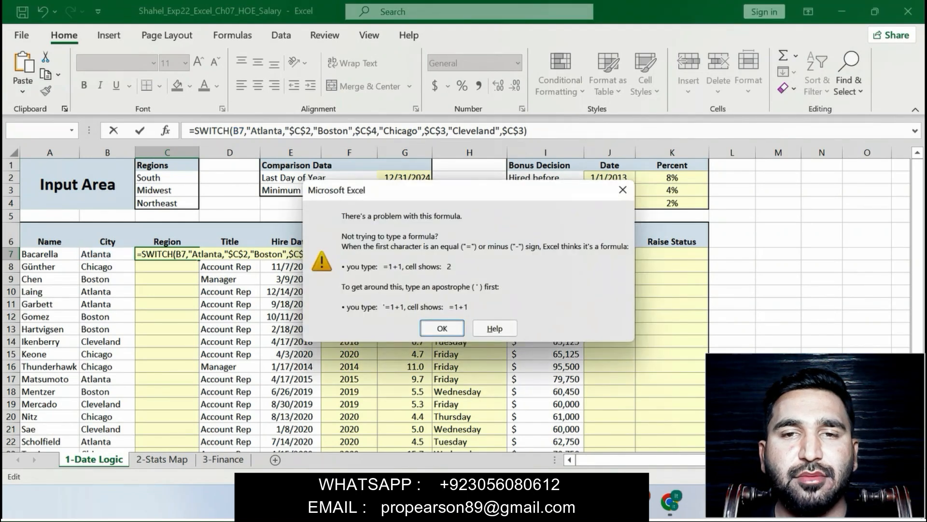
key(Return)
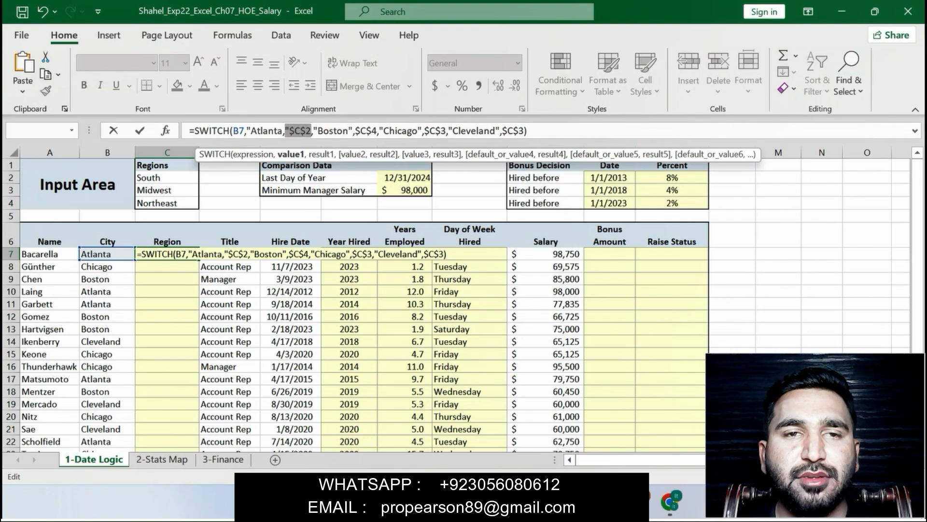
Correct the quotation mark and comma after Atlanta so the C7 formula reads "Atlanta",$C$2, and enter the formula.
click(290, 130)
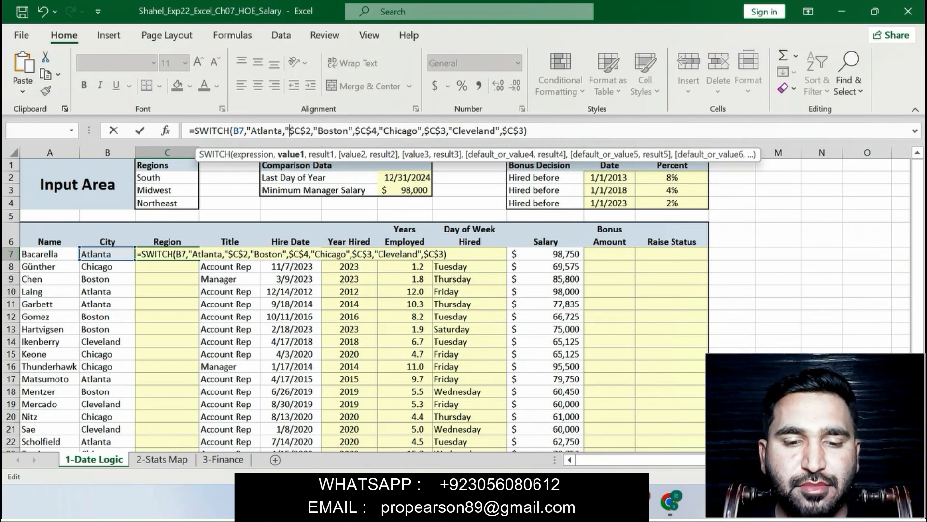
key(BackSpace)
key(BackSpace)
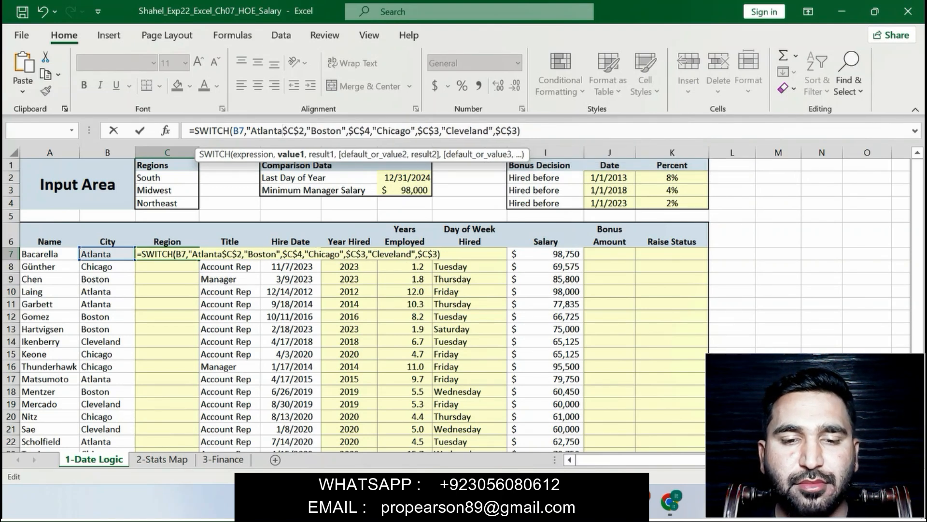
text(",)
key(Return)
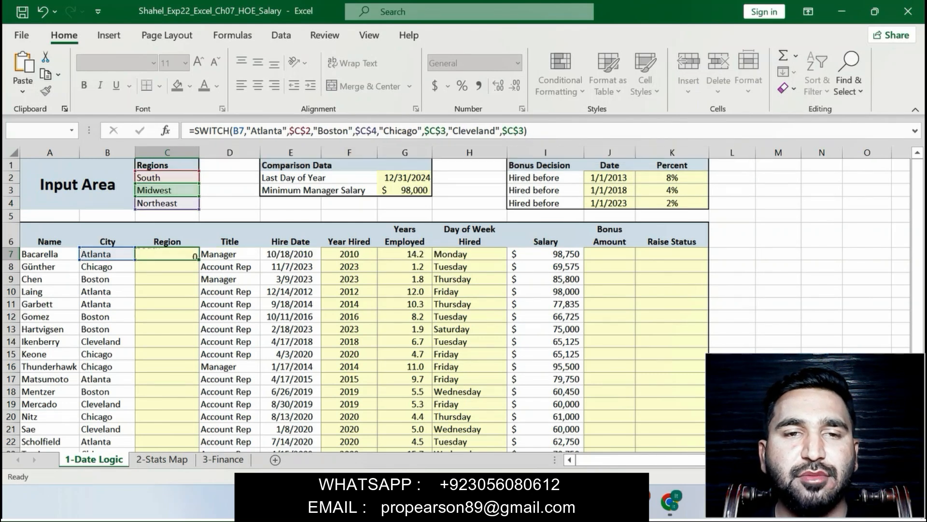
click(167, 254)
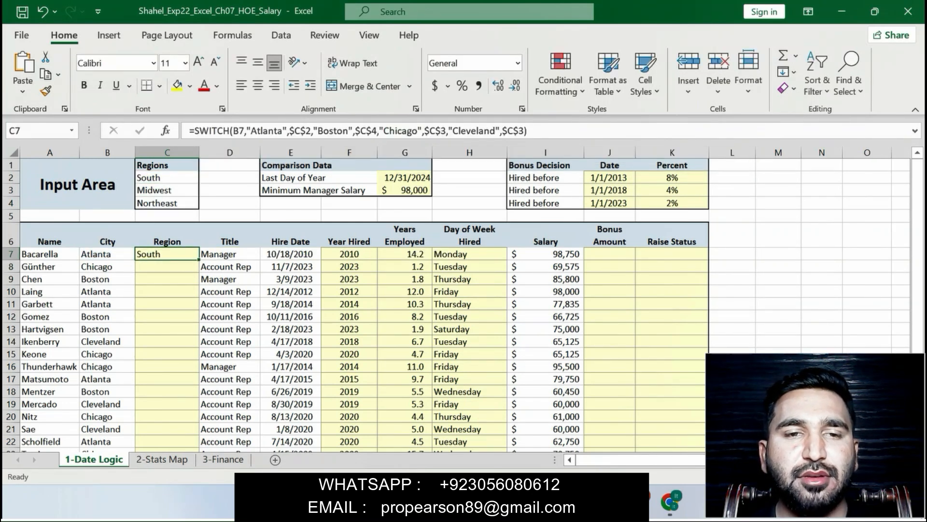
Check the copy instruction ending step 6 in Word and fill the SWITCH formula from C7 down through C23 in Excel.
click(544, 501)
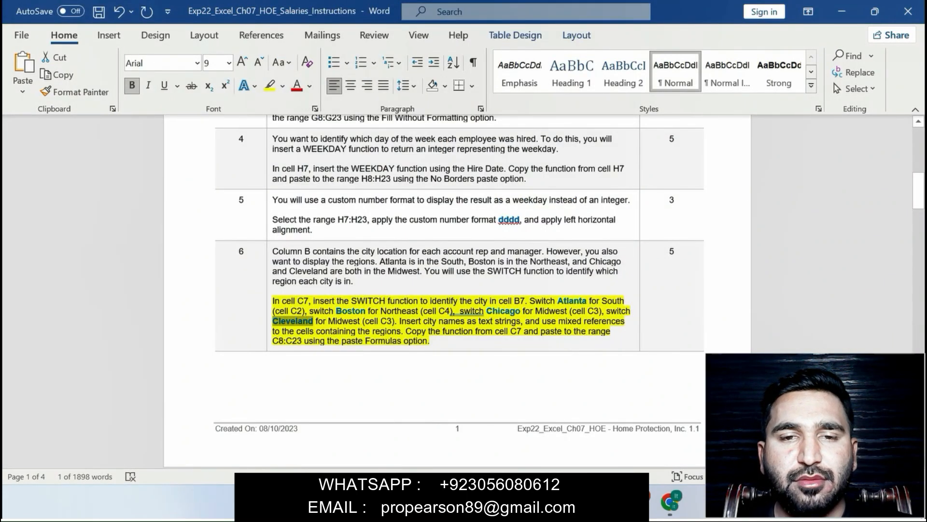
drag(429, 341, 406, 331)
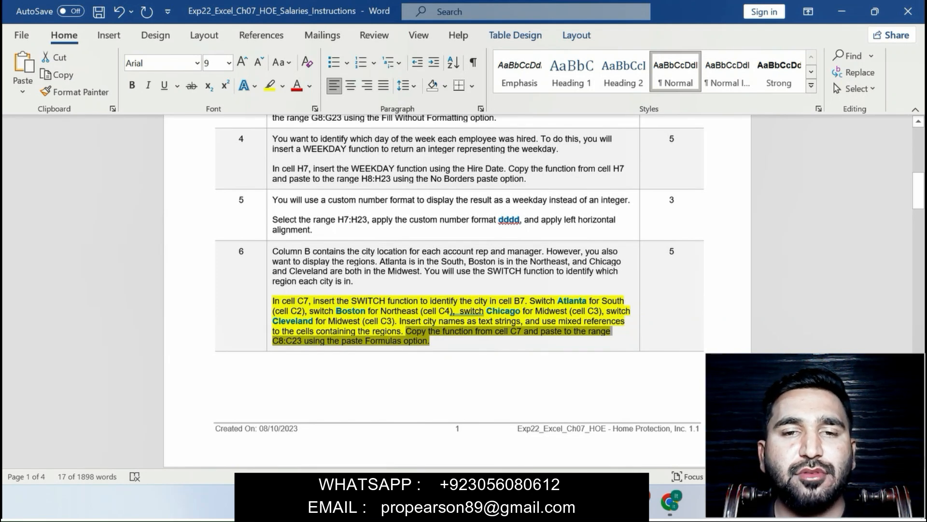
key(alt+Tab)
click(229, 279)
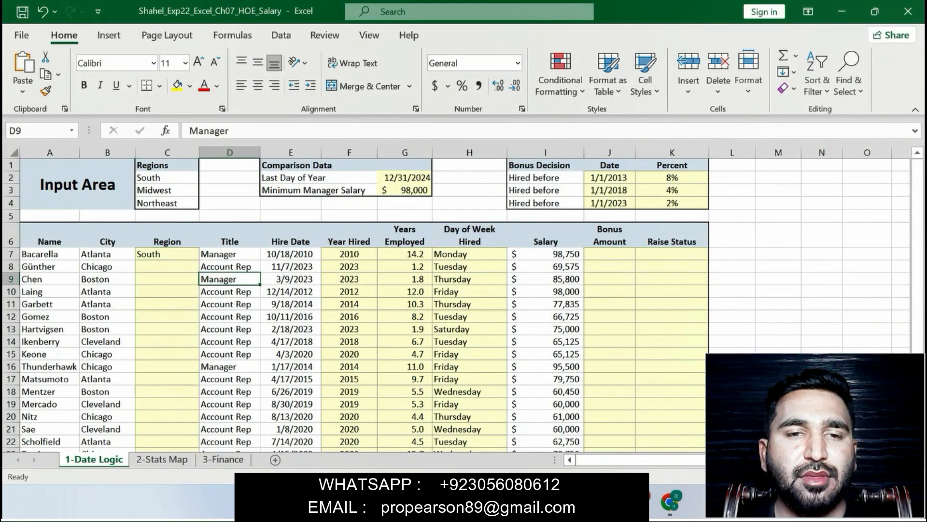
click(167, 254)
drag(198, 260, 167, 405)
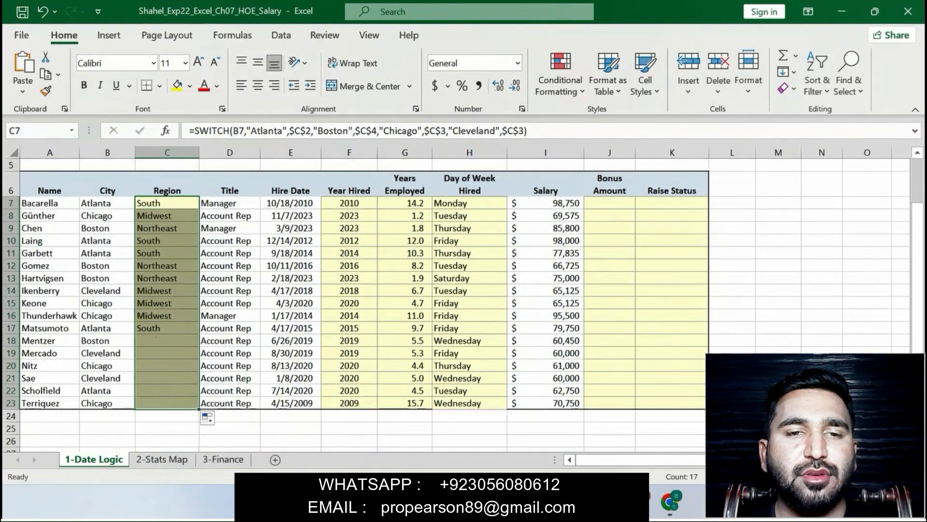
drag(917, 334, 917, 289)
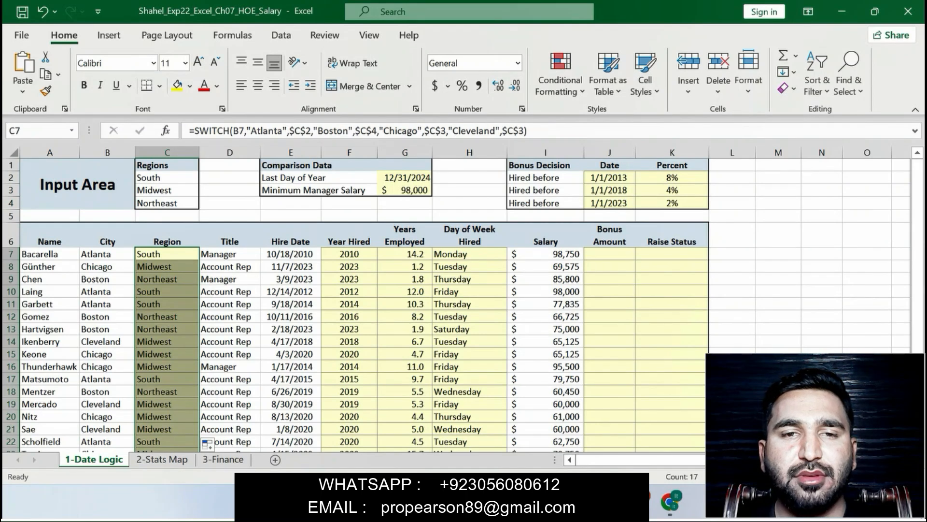
click(821, 266)
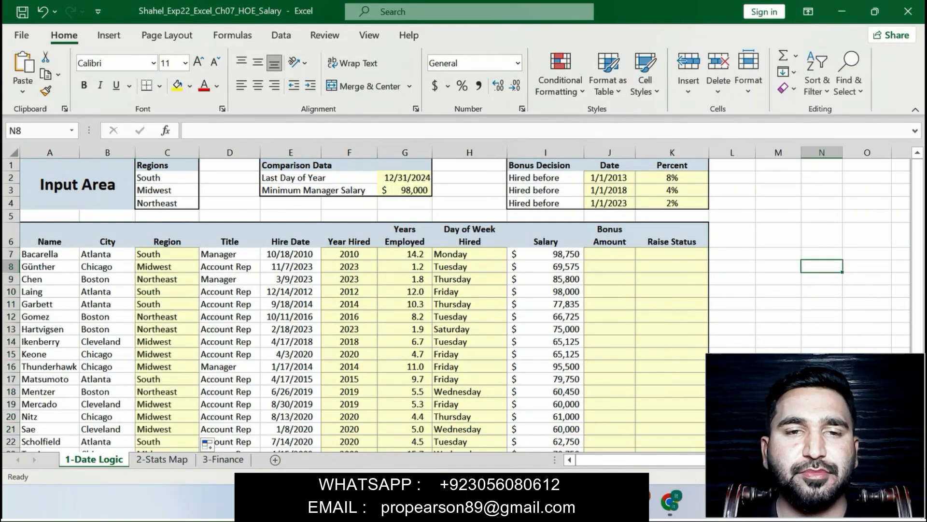
Undo the yellow highlight on step 6 in the Word instructions and highlight step 7's IFS paragraph in yellow instead.
key(alt+Tab)
key(ctrl+z)
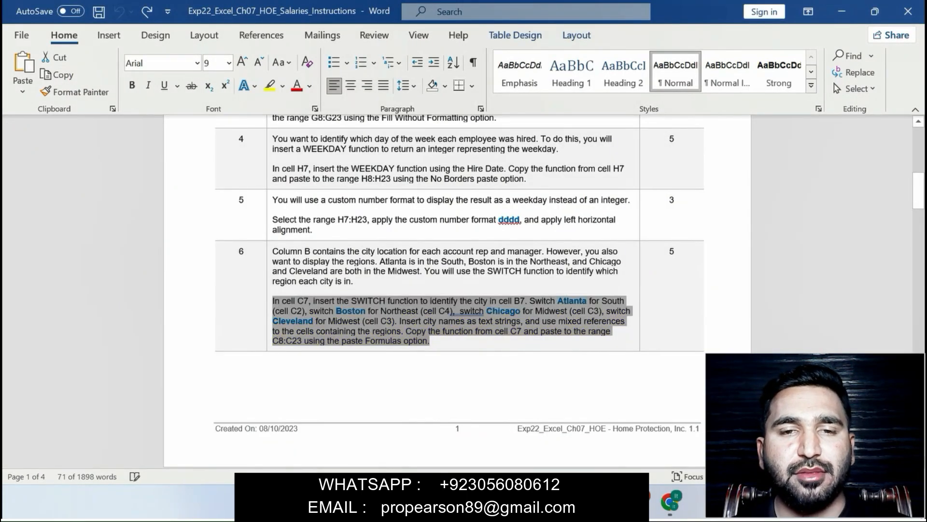
drag(918, 191, 917, 227)
drag(272, 268, 360, 320)
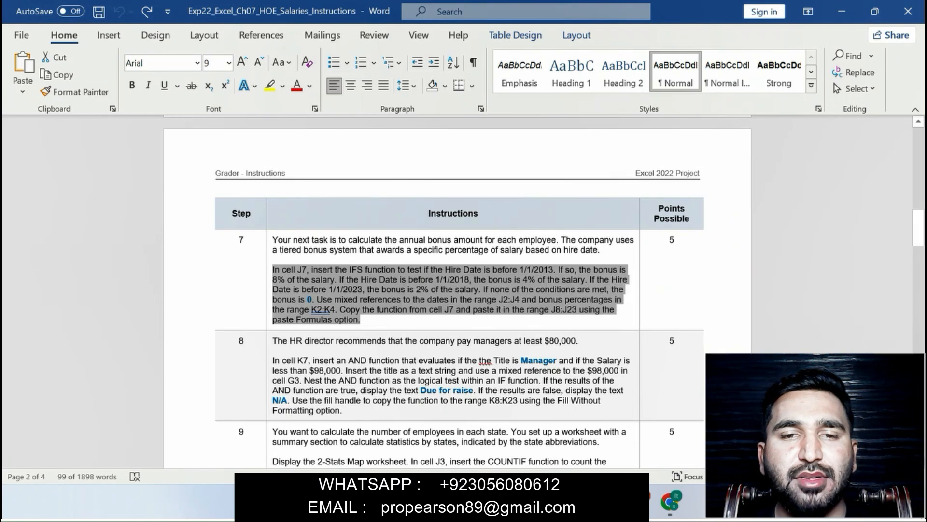
click(282, 270)
drag(273, 270, 361, 319)
click(433, 300)
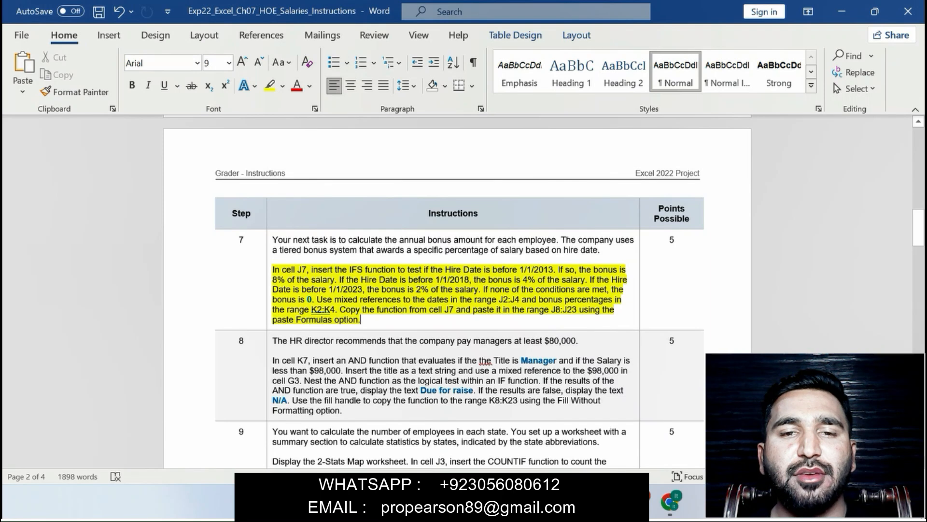
Select the IFS requirements in step 7 of the Word instructions, switch to Excel and start an IFS formula in cell J7.
drag(272, 269, 334, 309)
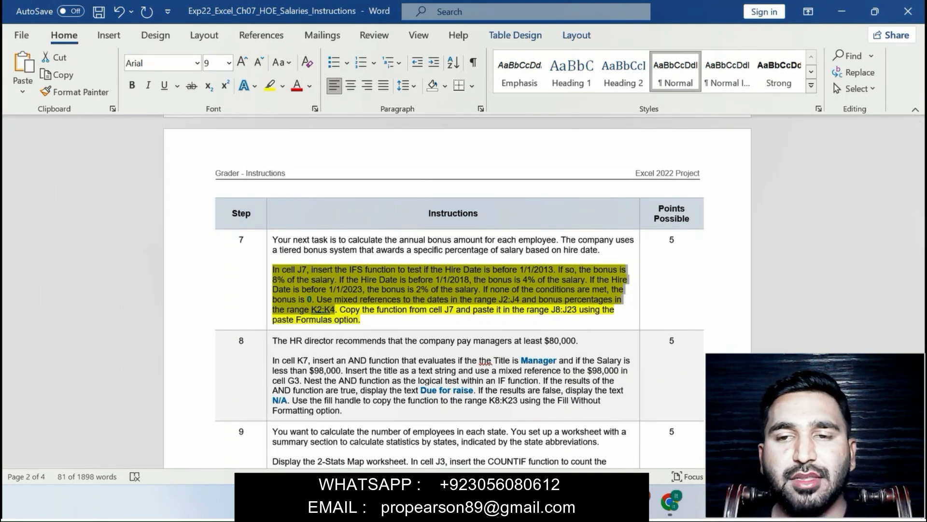
key(alt+Tab)
click(609, 254)
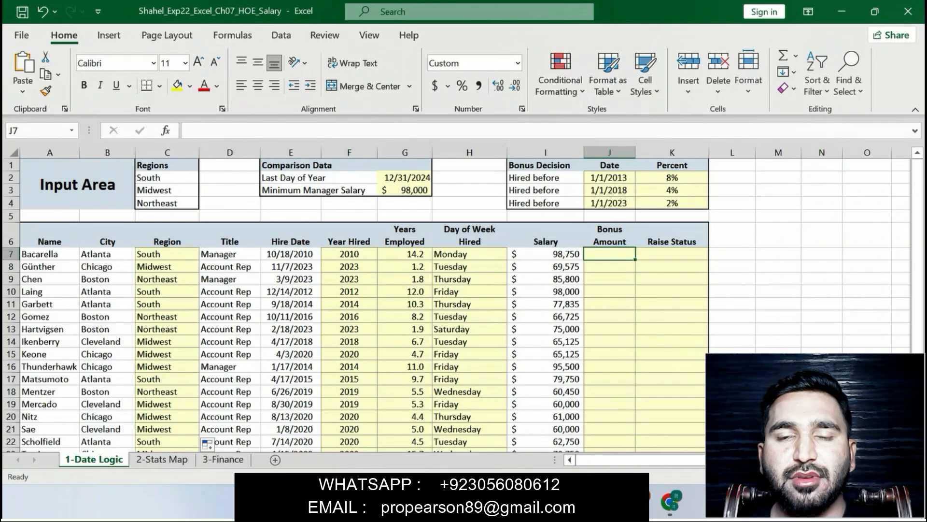
text(=)
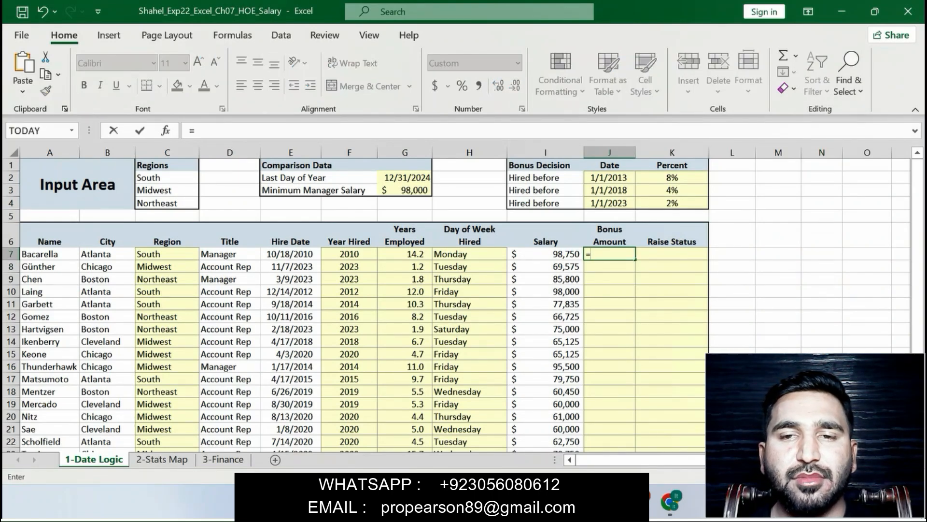
text(I)
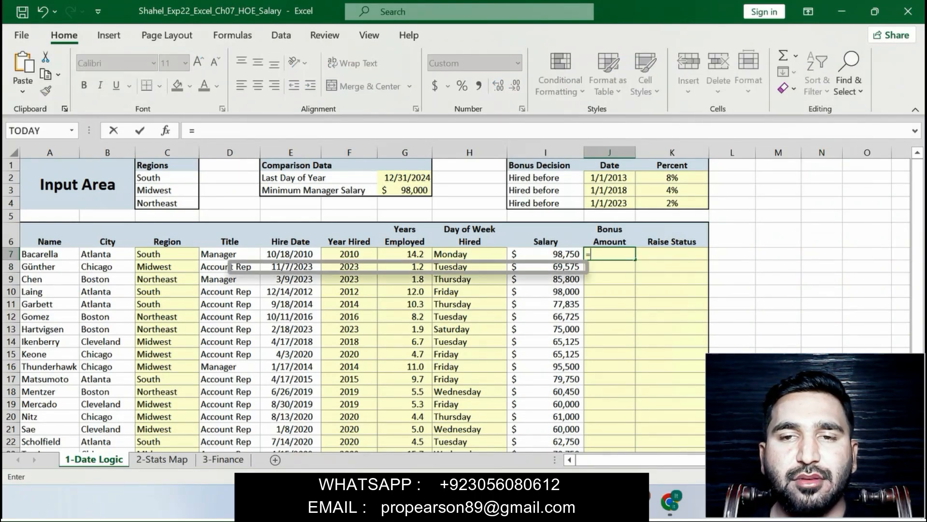
text(F)
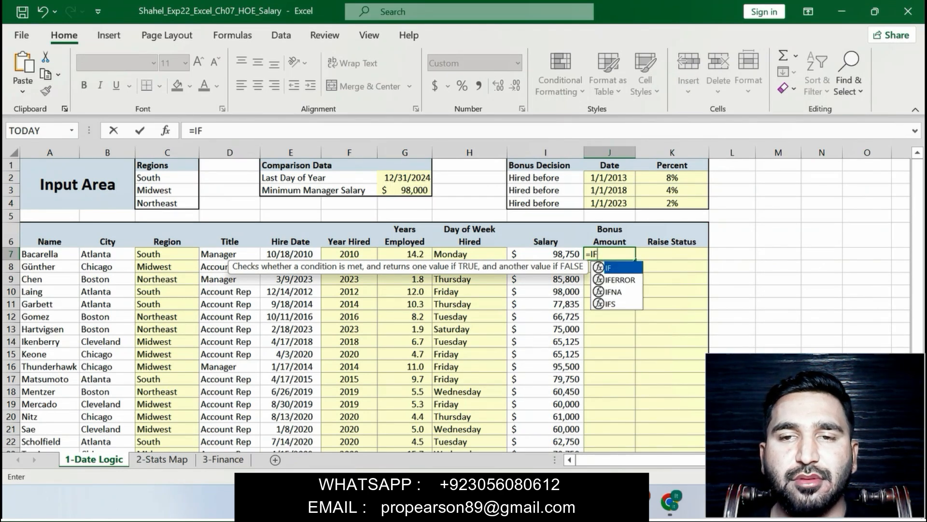
key(Down)
key(Down)
key(Down)
key(Tab)
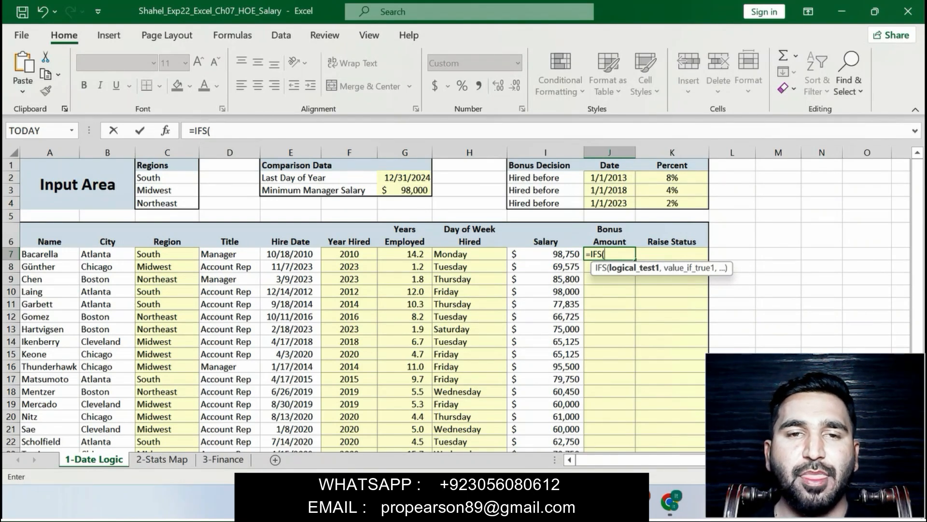
Enter E7<$J$2 as the first logical test of the IFS formula, consulting the date reference requirements in the Word instructions.
click(290, 254)
click(222, 131)
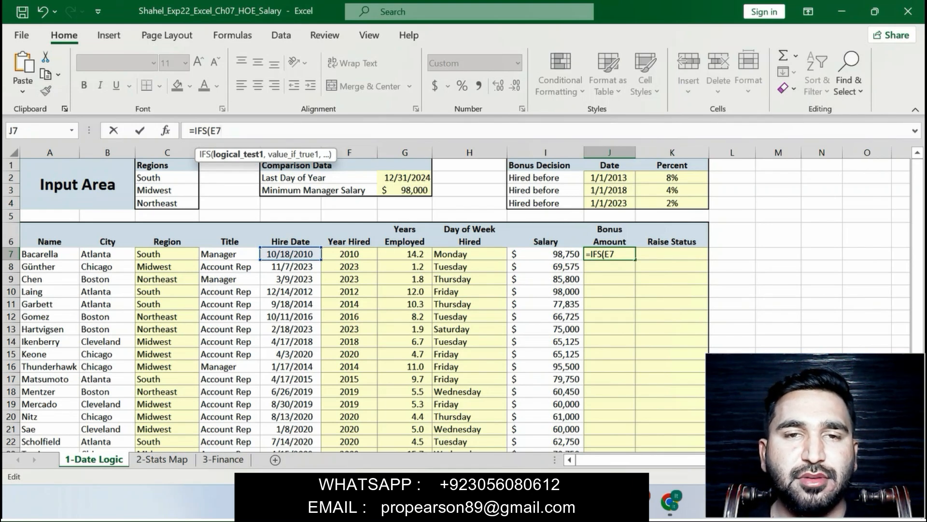
text(<)
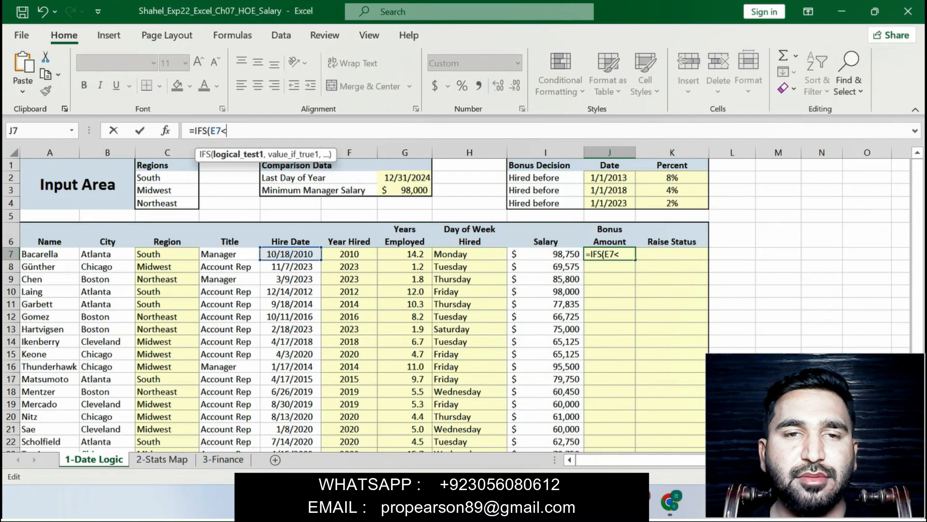
key(alt+Tab)
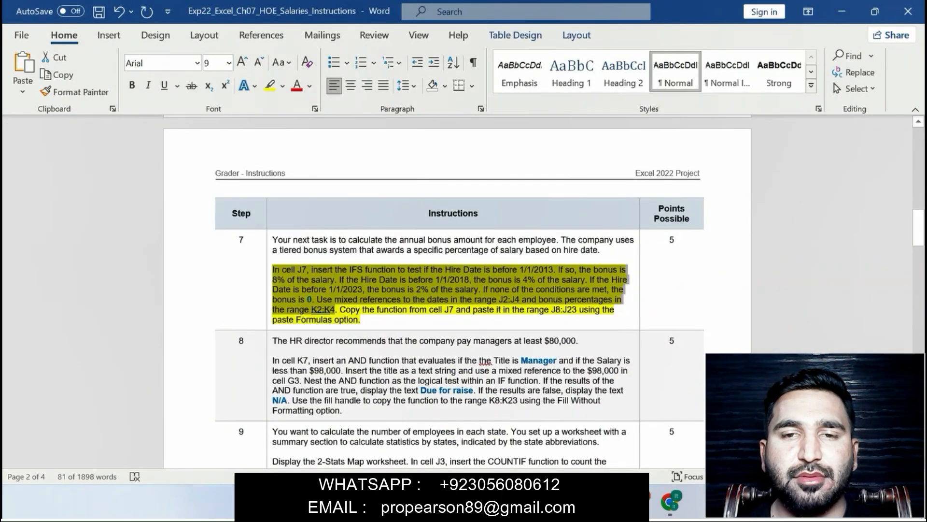
key(alt+Tab)
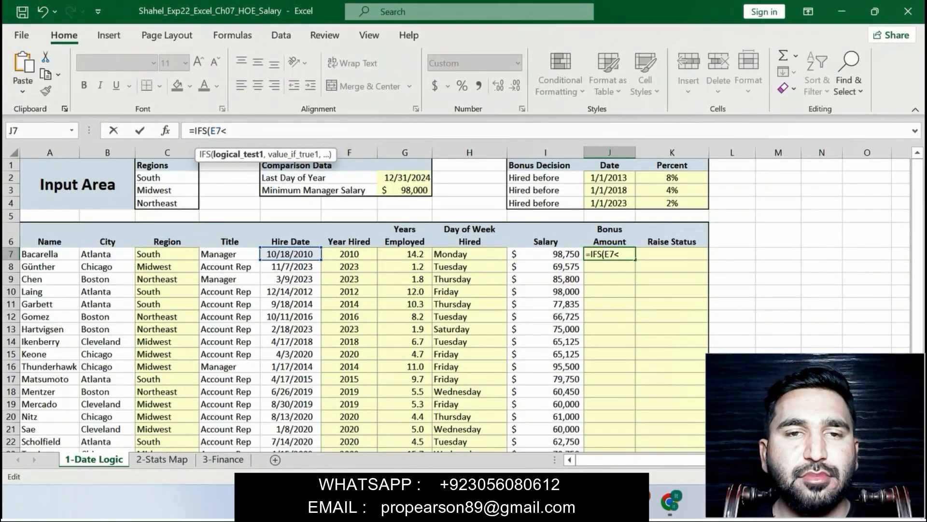
text($J$2)
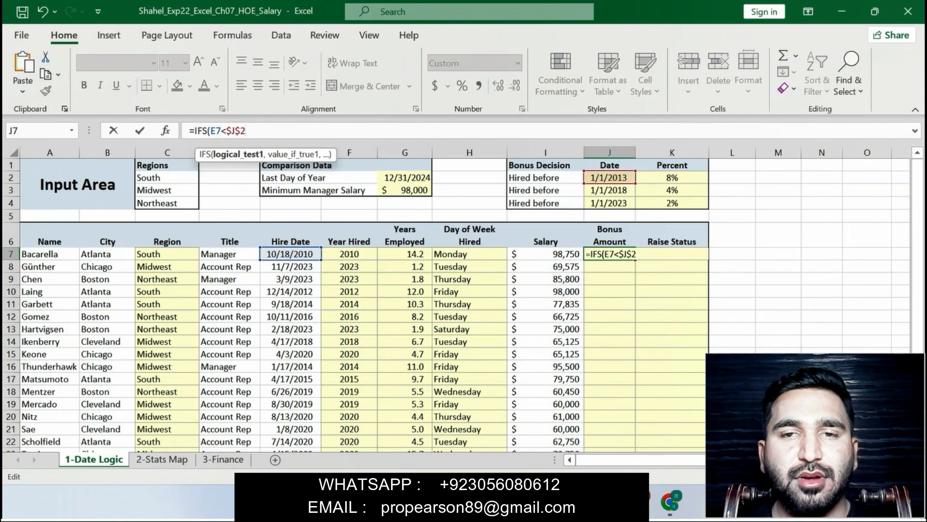
key(BackSpace)
key(BackSpace)
key(BackSpace)
key(BackSpace)
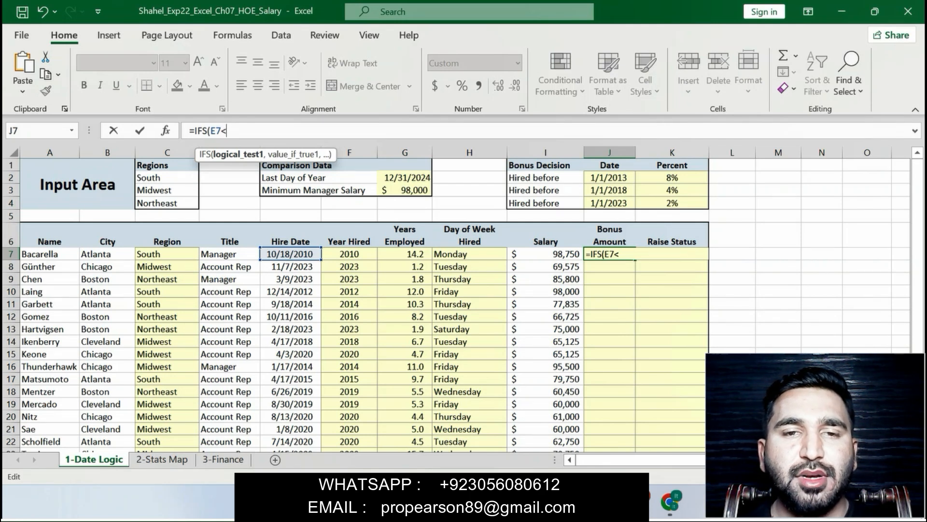
text($J$2)
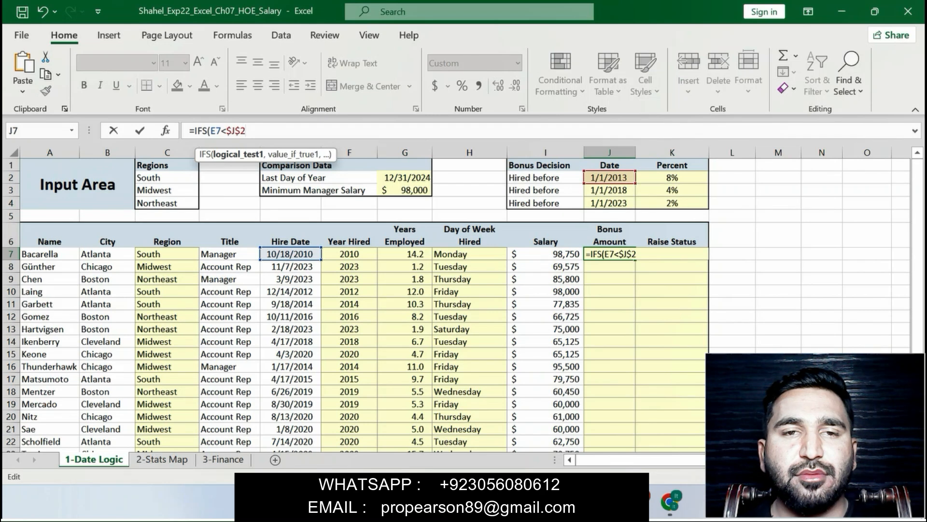
Add $K$2*$I$7 as the result for the first IFS test, checking the bonus wording in Word, and end it with a comma.
text(,$K$)
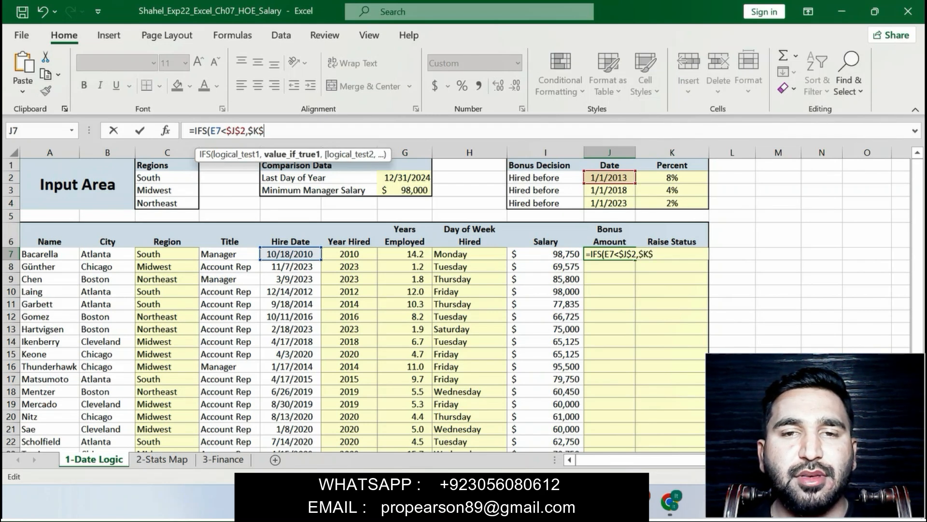
text(2)
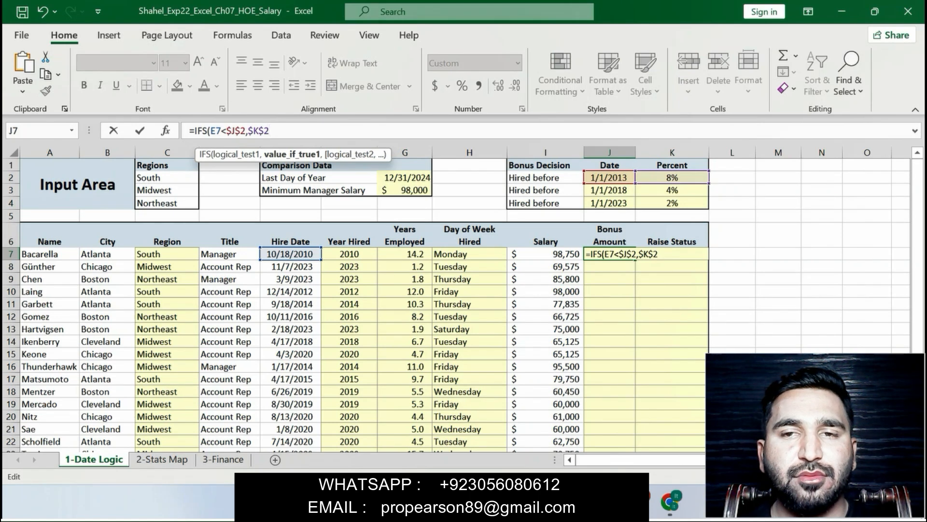
text(*)
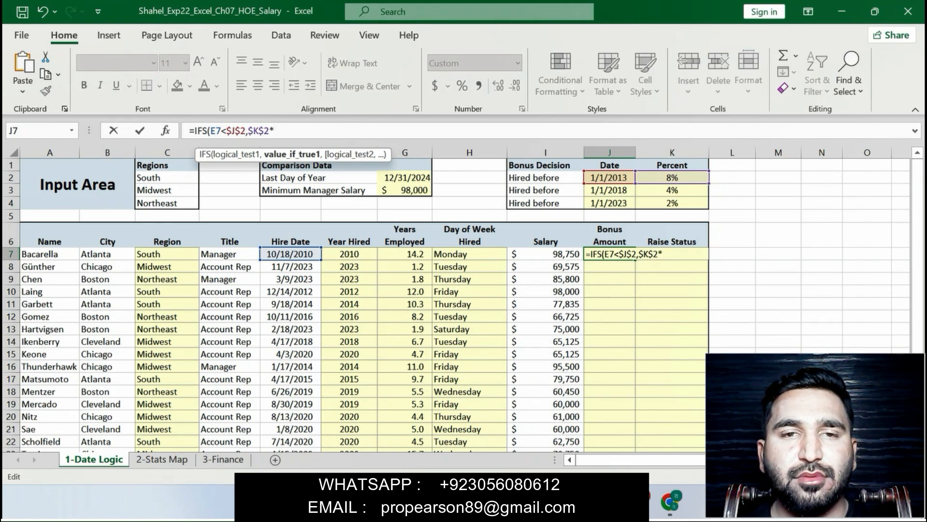
key(alt+Tab)
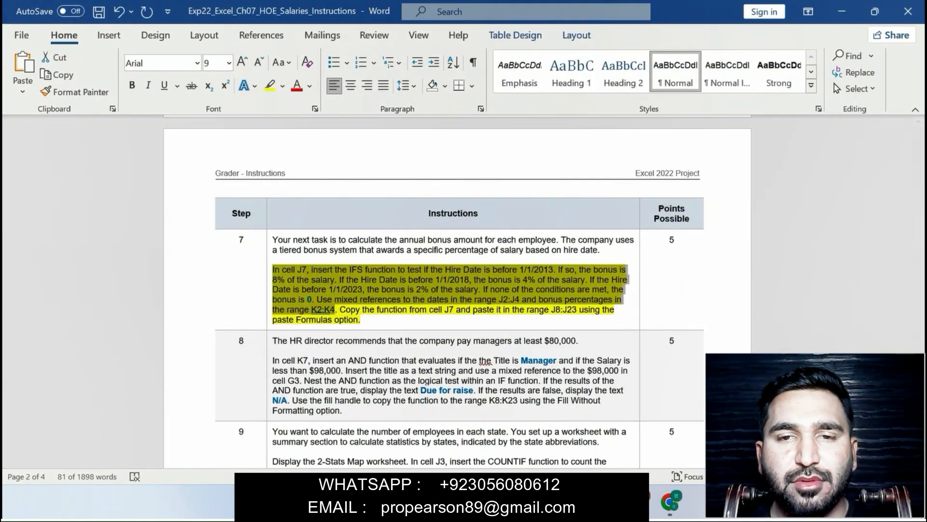
key(alt+Tab)
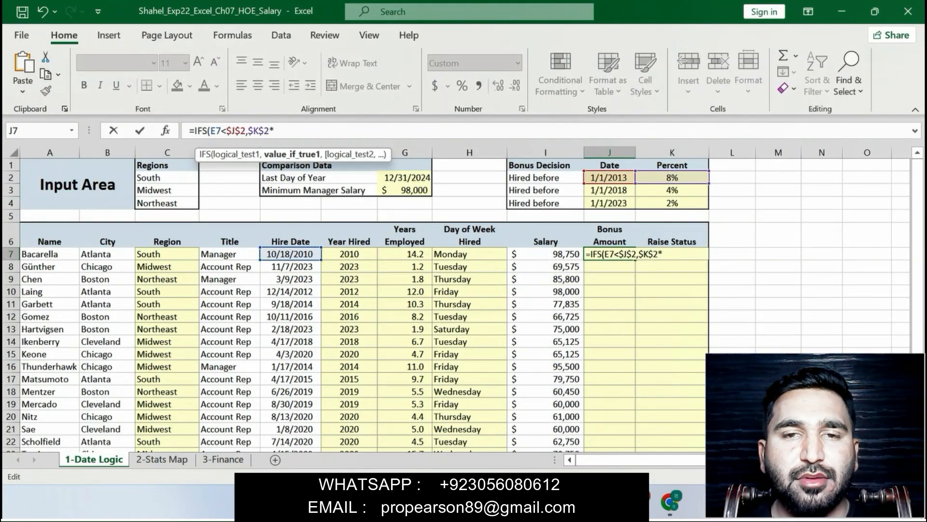
text($I)
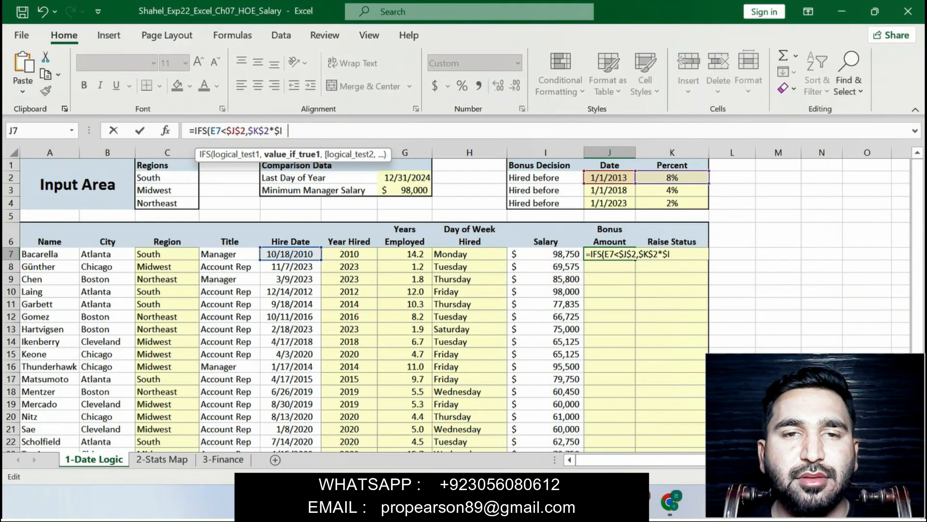
text($7)
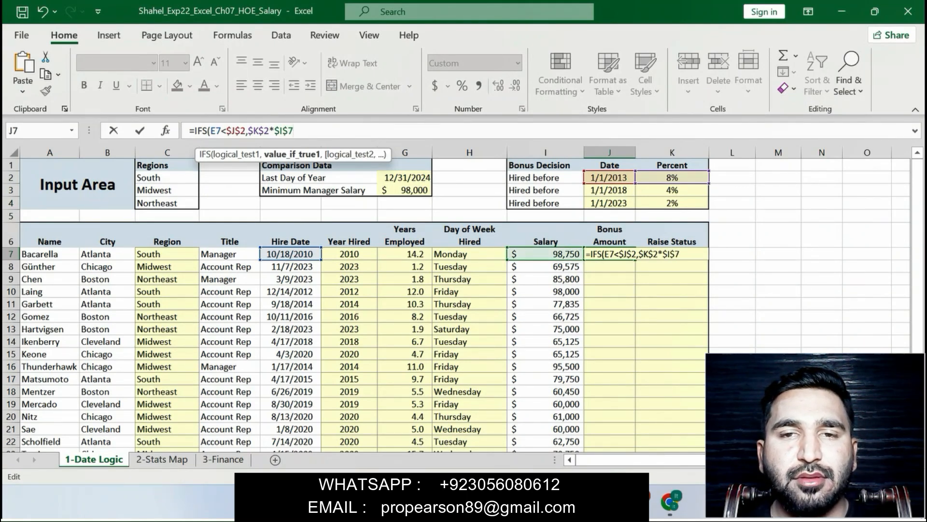
text(,)
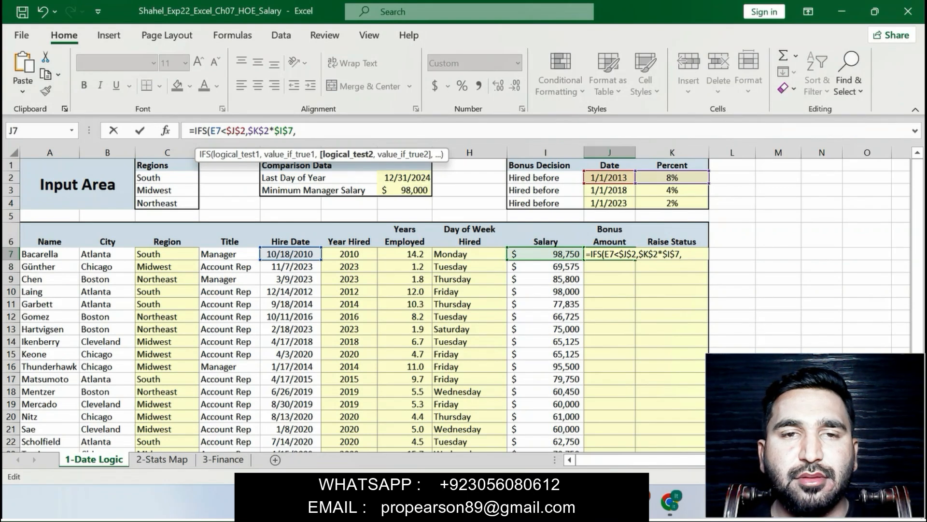
Enter E7<$J$3 as the second logical test in J7's IFS formula.
click(230, 254)
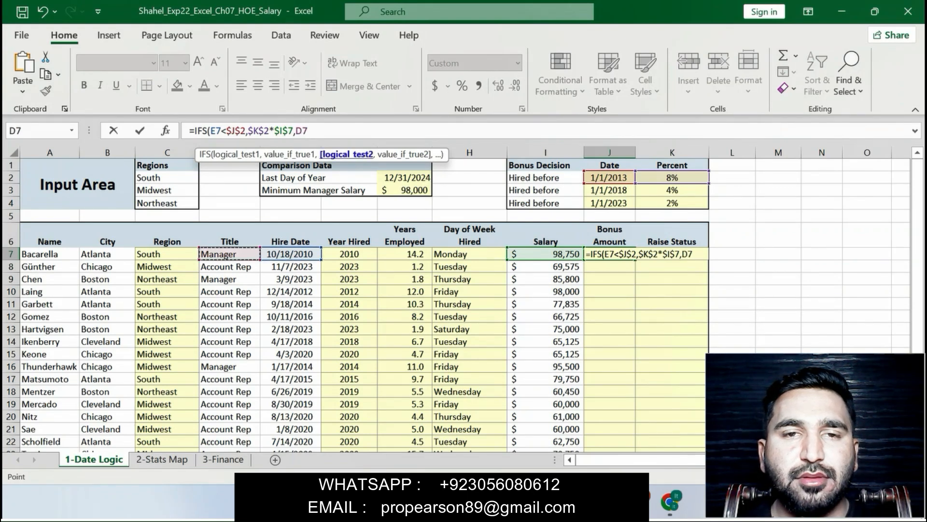
click(290, 254)
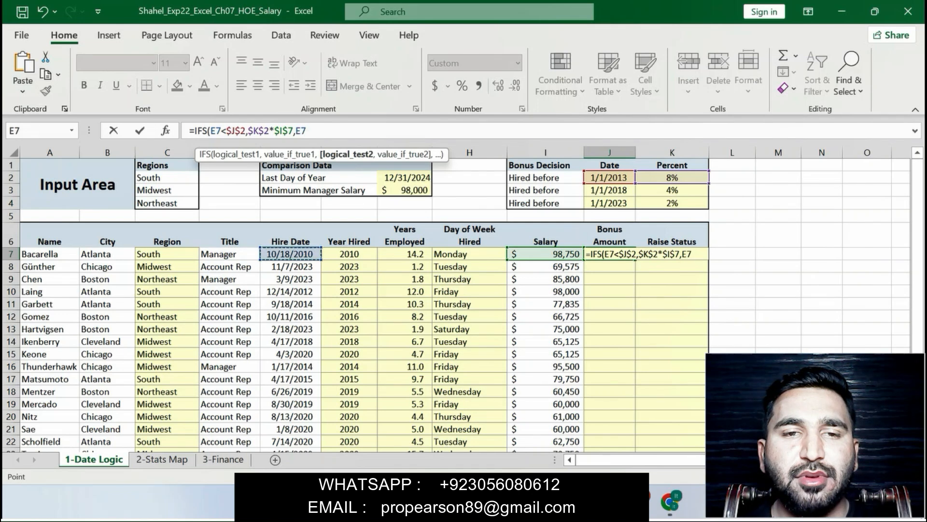
click(307, 131)
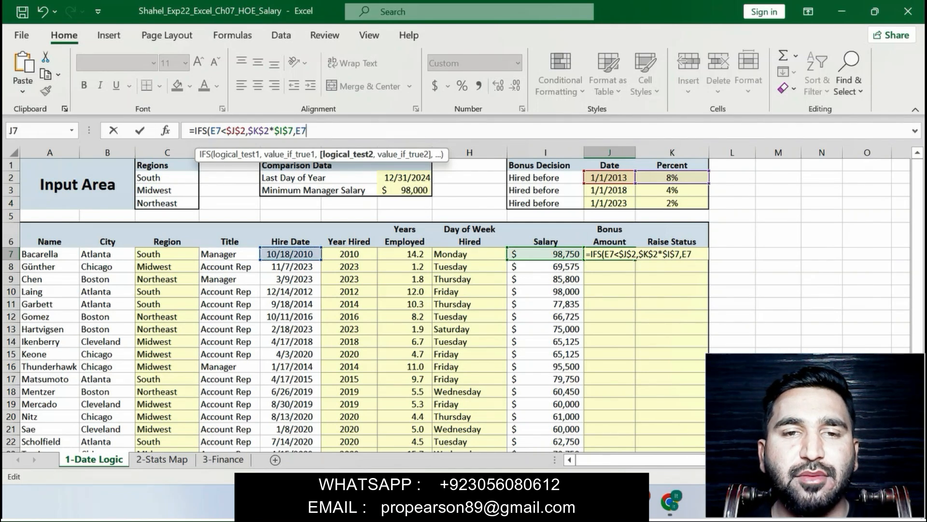
text(<)
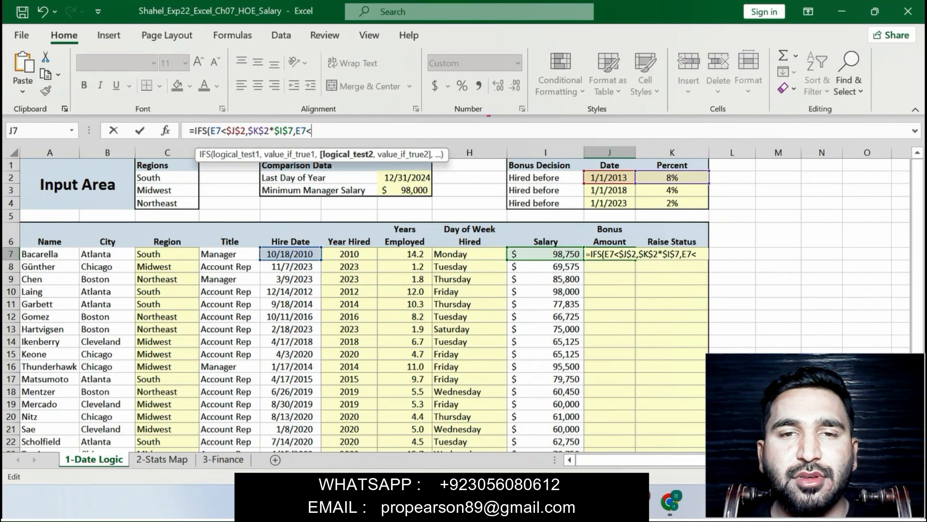
text($J$3)
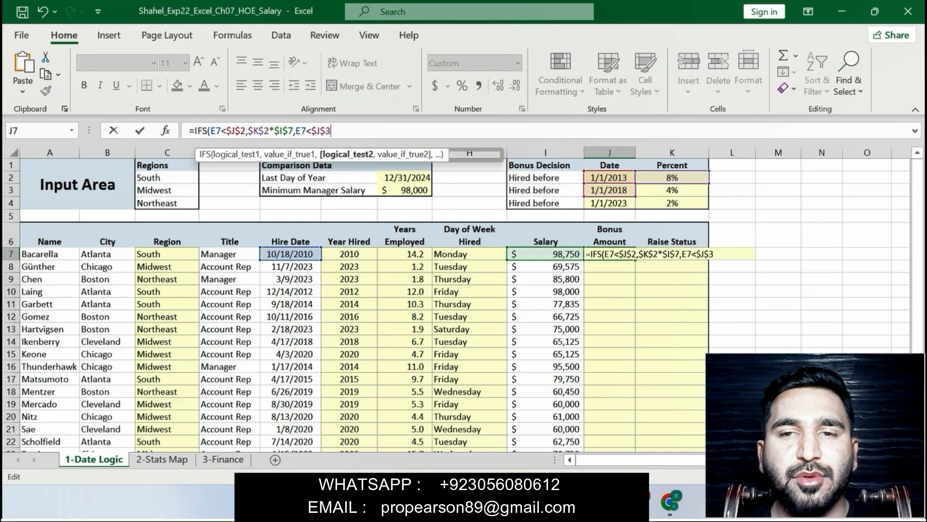
Add $K$3*I7 as the result for the second IFS test, separated by commas from the neighbouring arguments.
text(,$K$3)
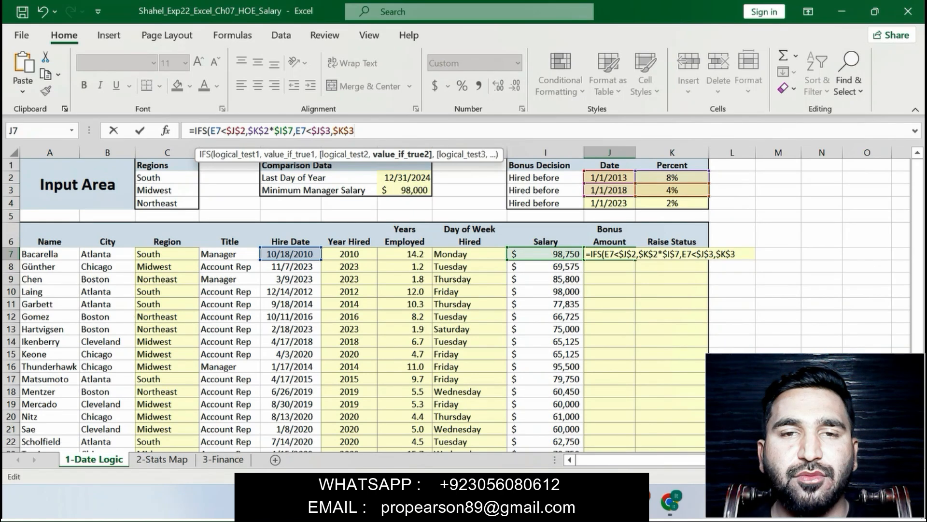
text(*)
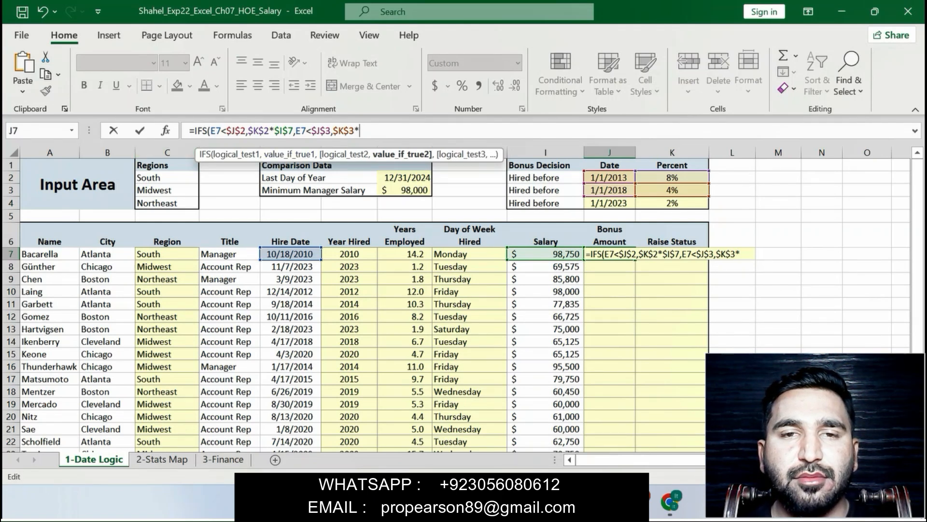
click(470, 254)
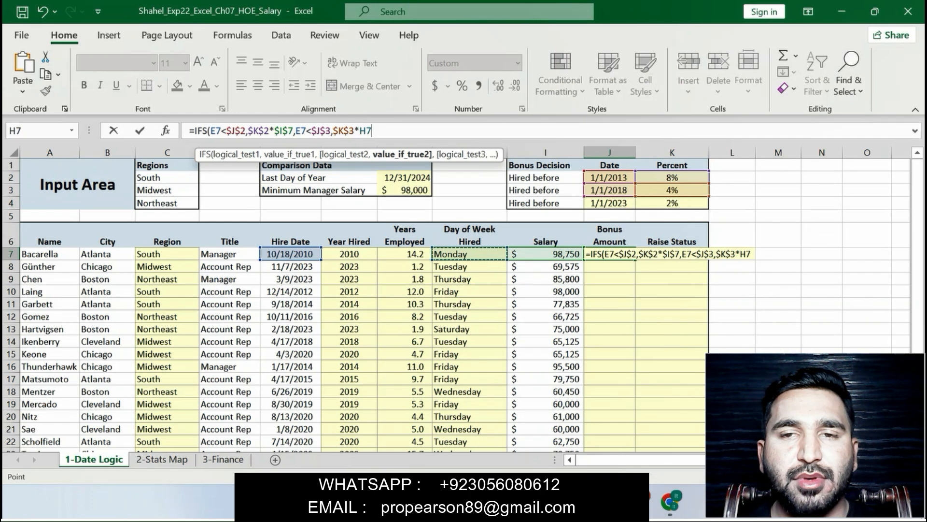
click(546, 254)
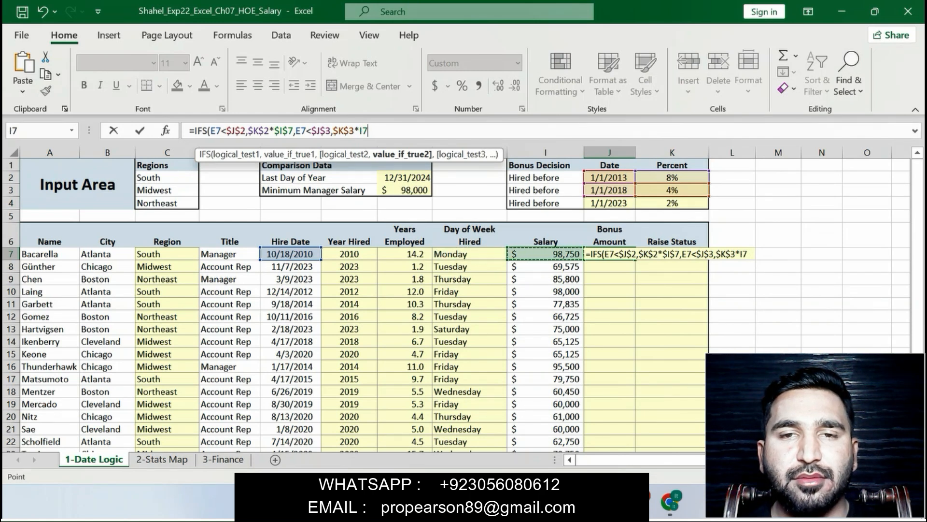
key(F2)
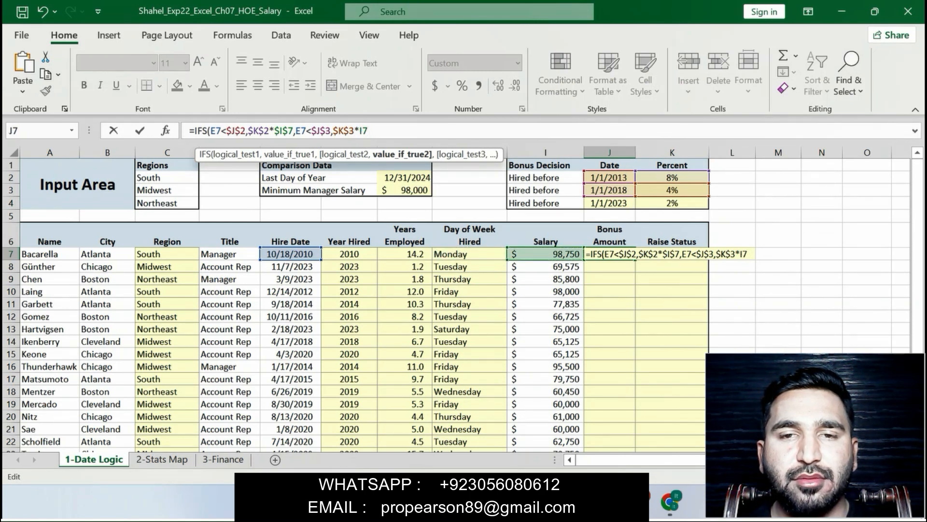
text(,)
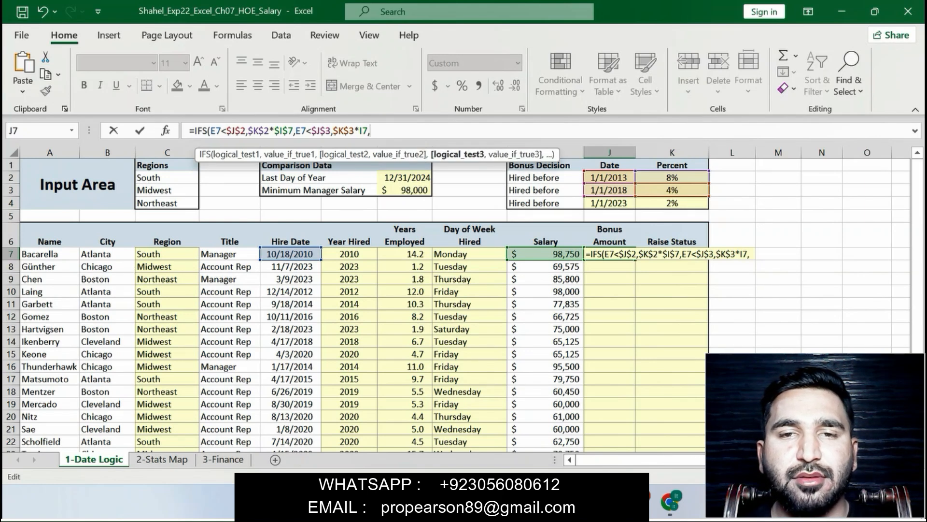
Enter E7<$J$4 as the third logical test in J7's IFS formula, consulting the hire date conditions in the Word instructions.
text(E7)
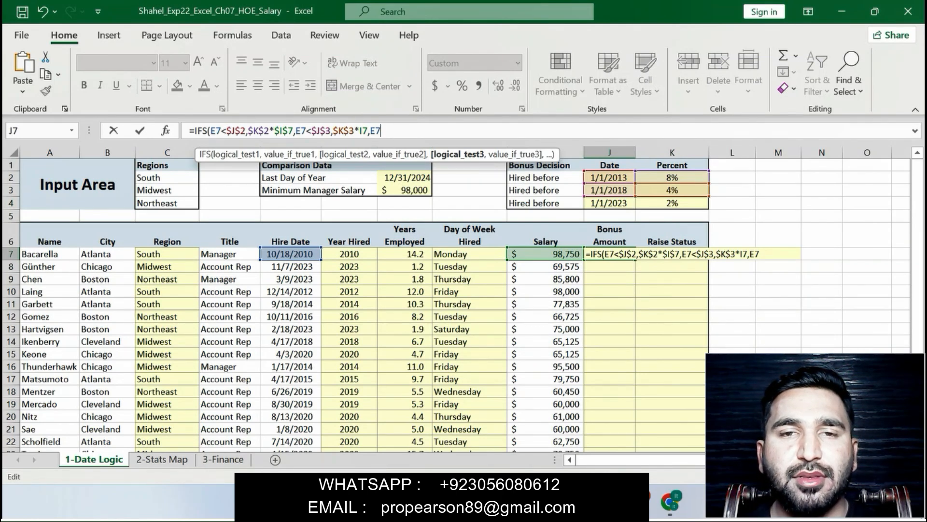
text(<)
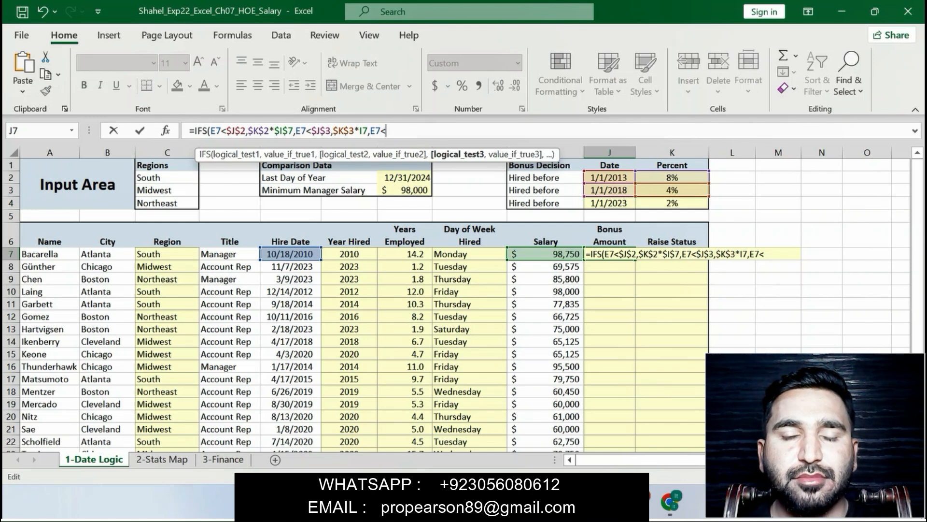
text($)
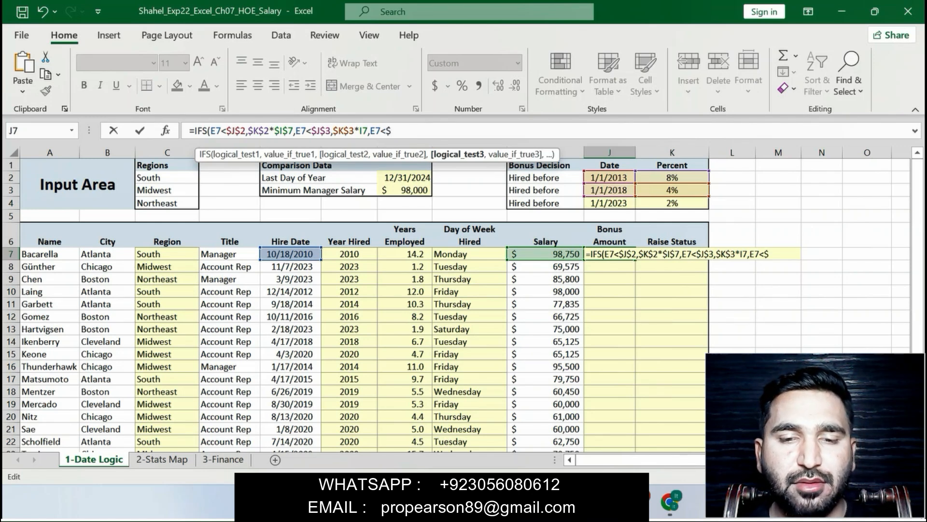
text(J$4)
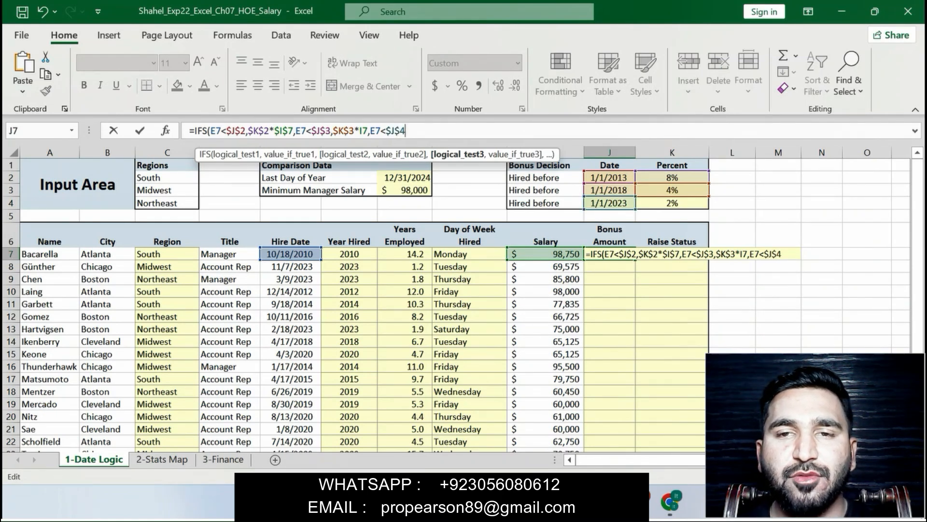
key(alt+Tab)
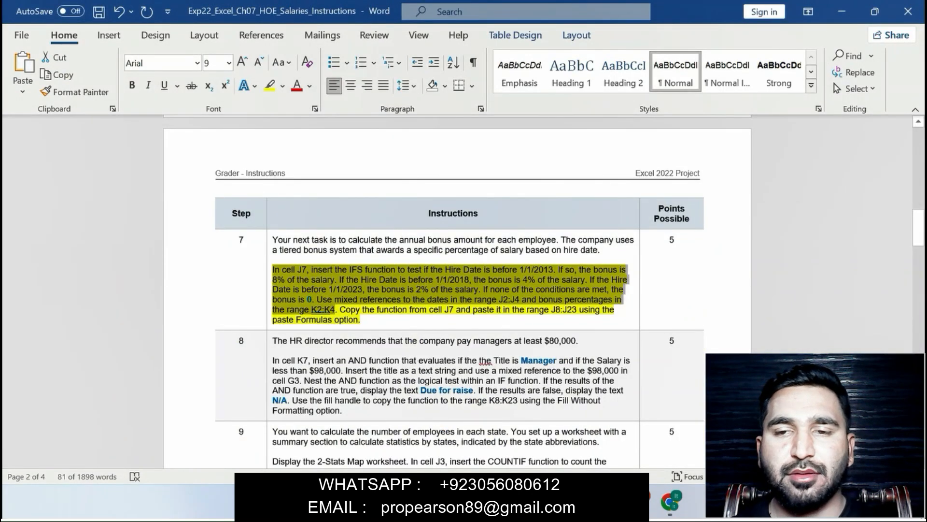
key(alt+Tab)
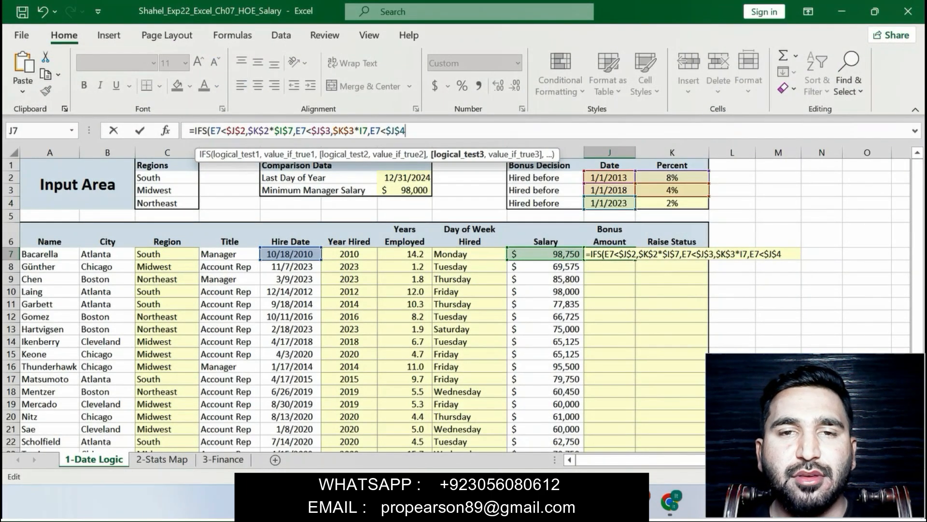
text(,)
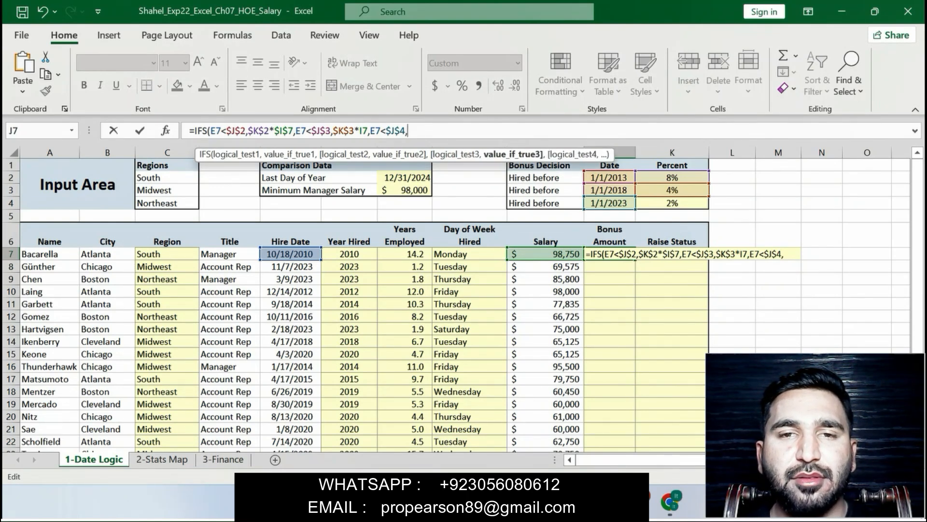
Add $K$4*$I$7 as the result for the third IFS test and end it with a comma.
text($K$)
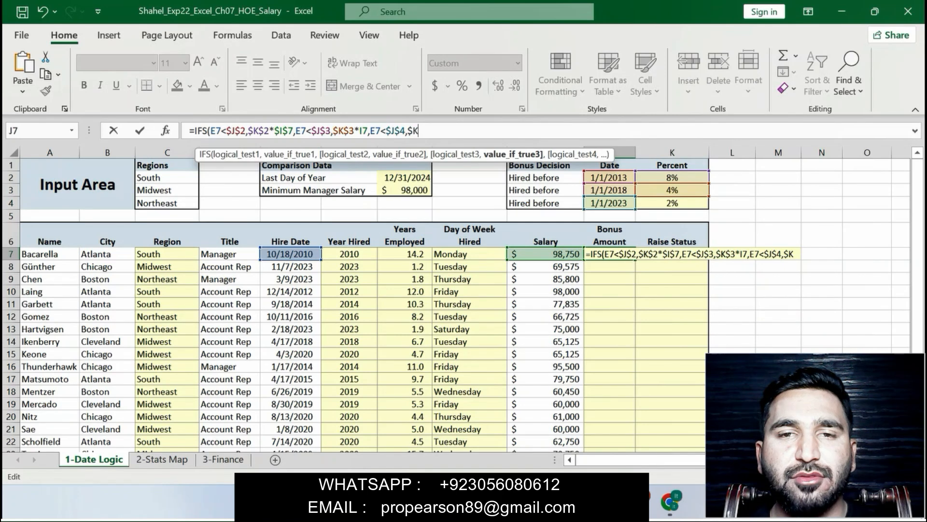
text(4)
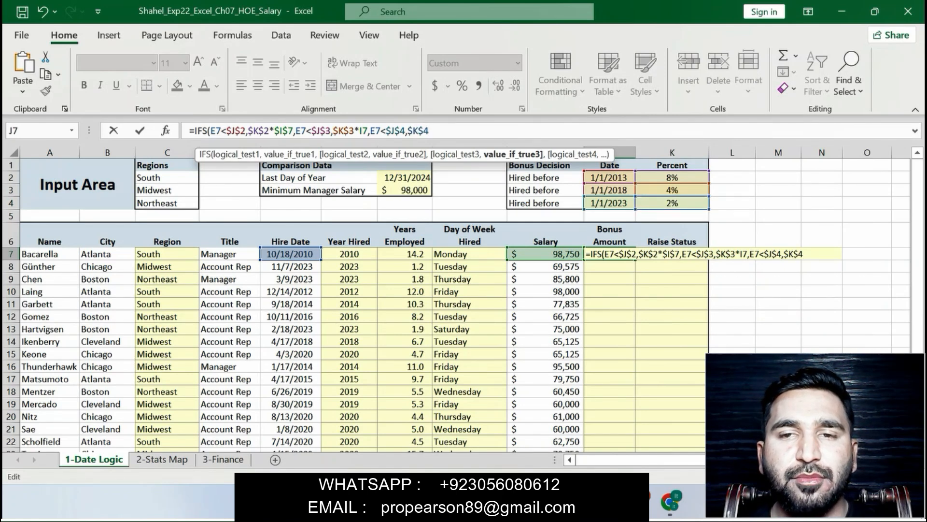
text(*)
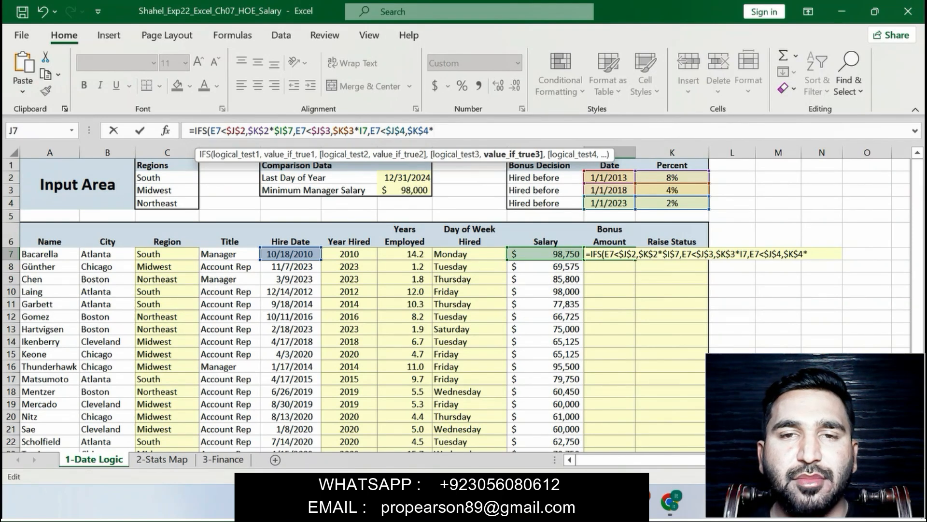
text($I)
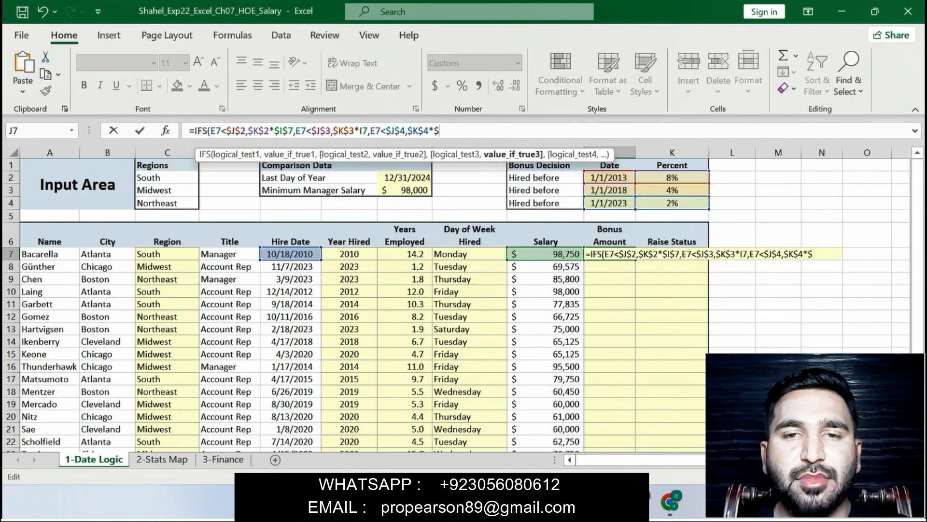
text($7)
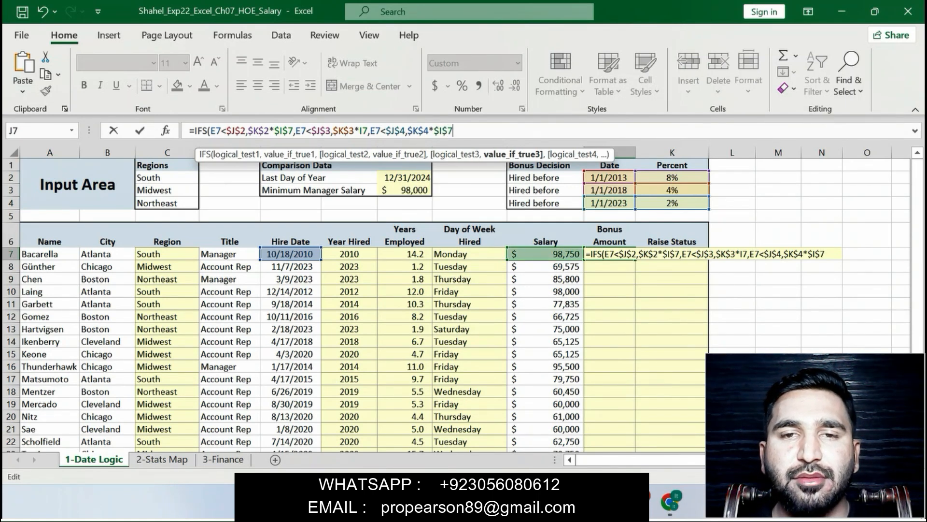
text(,)
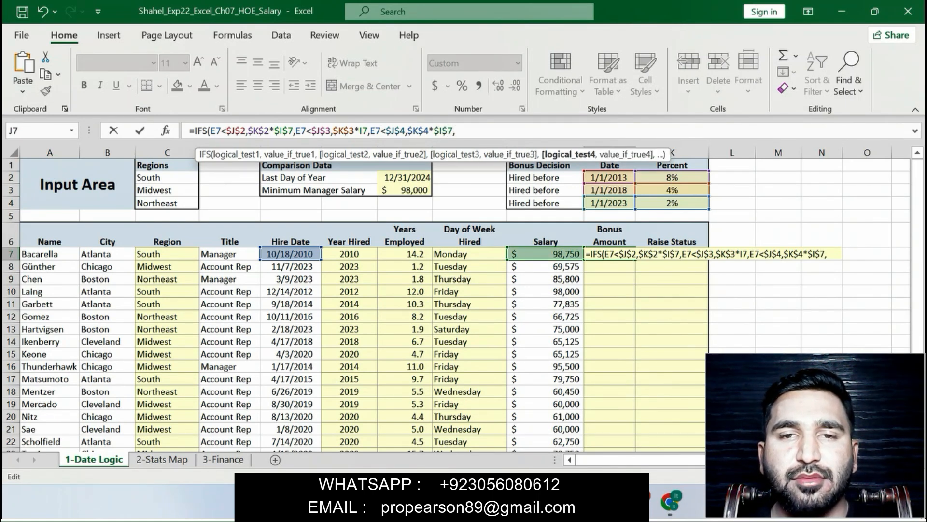
Check the fallback bonus in the Word instructions, add TRUE,"$0" as the final IFS pair, and complete J7's formula.
key(alt+Tab)
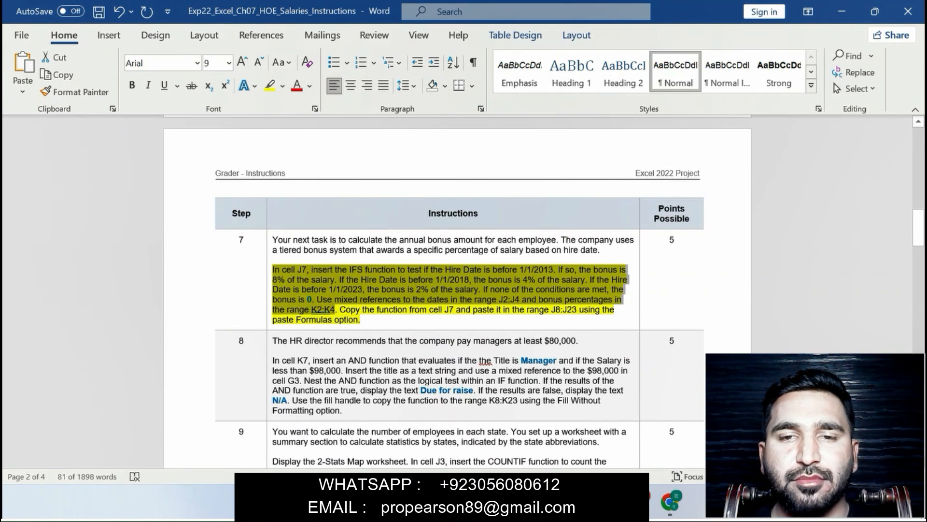
key(alt+Tab)
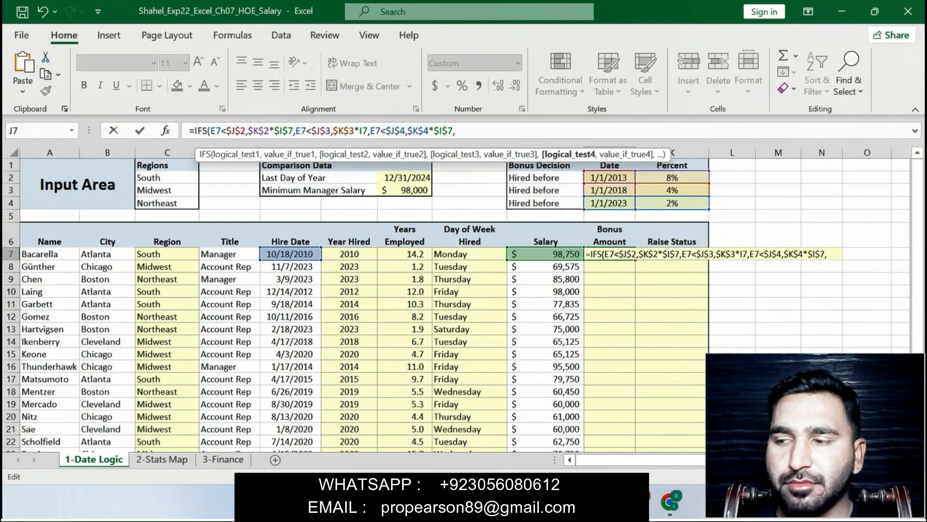
text(TRUE)
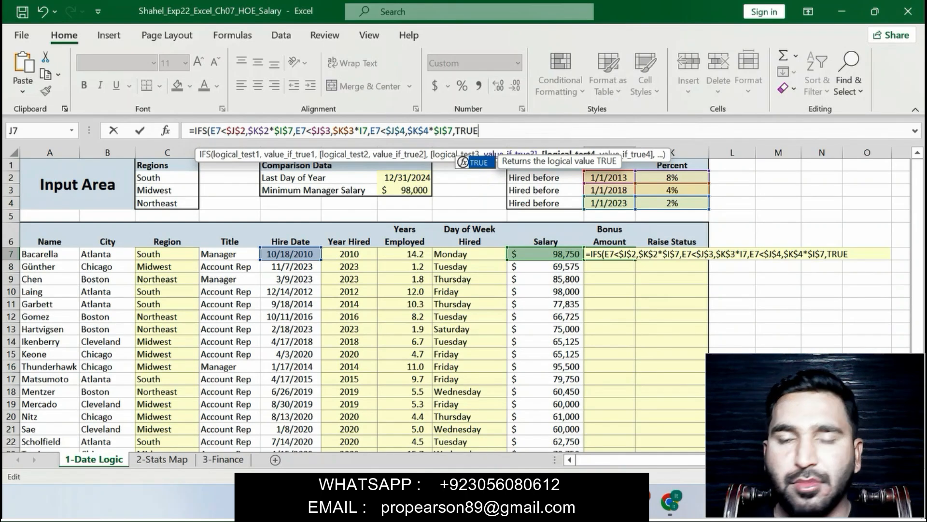
key(Tab)
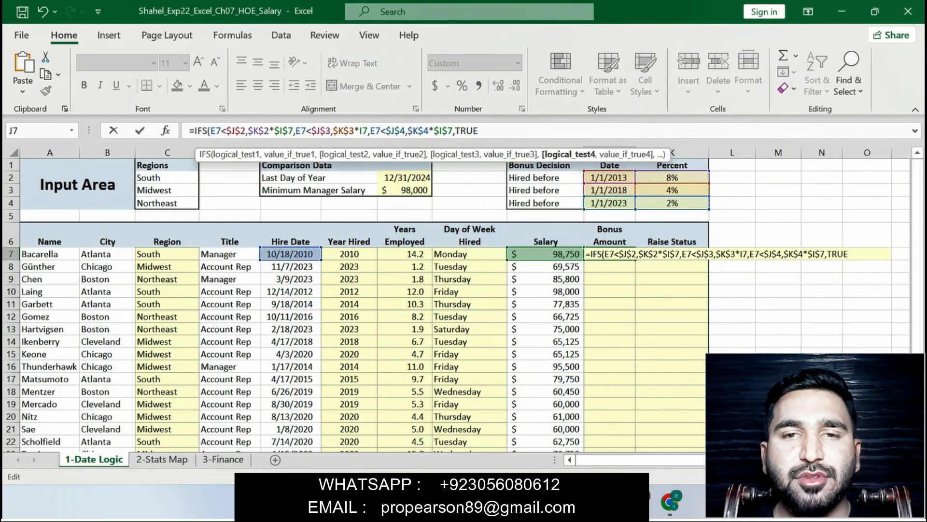
text(,)
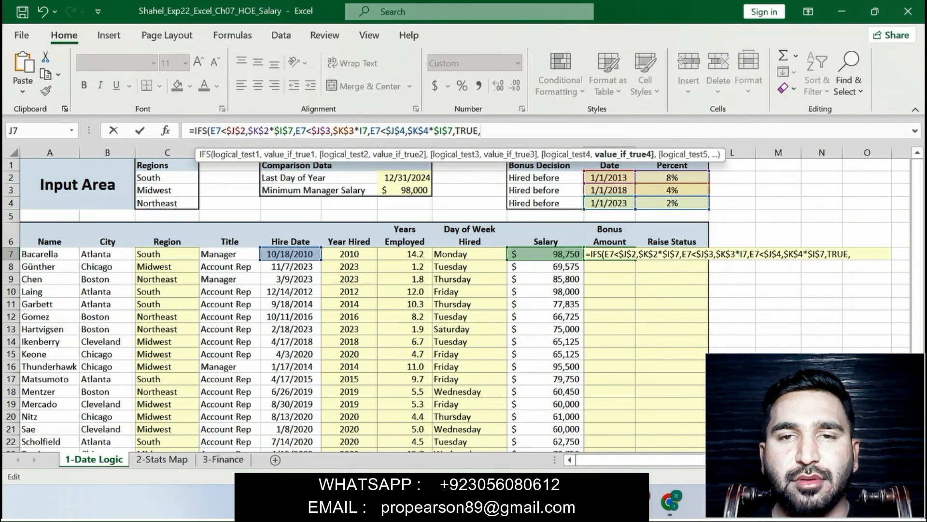
text(:)
key(BackSpace)
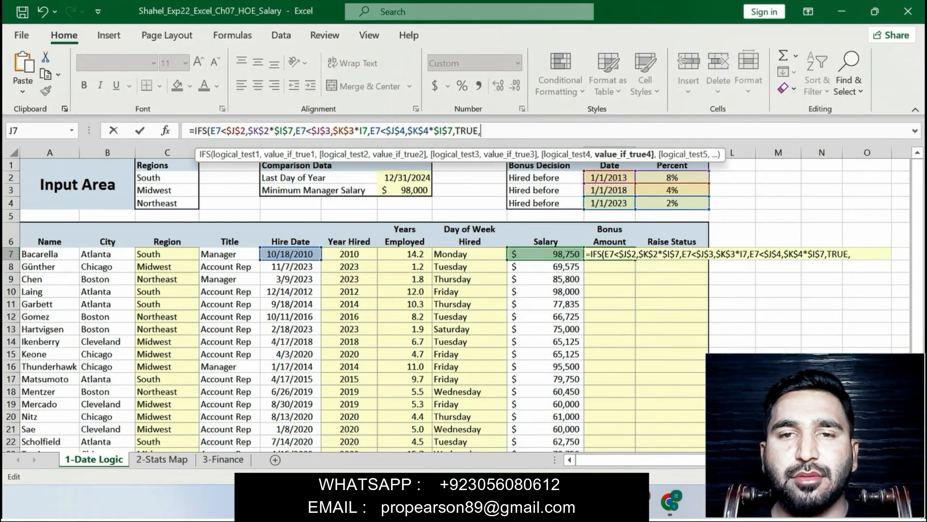
text(")
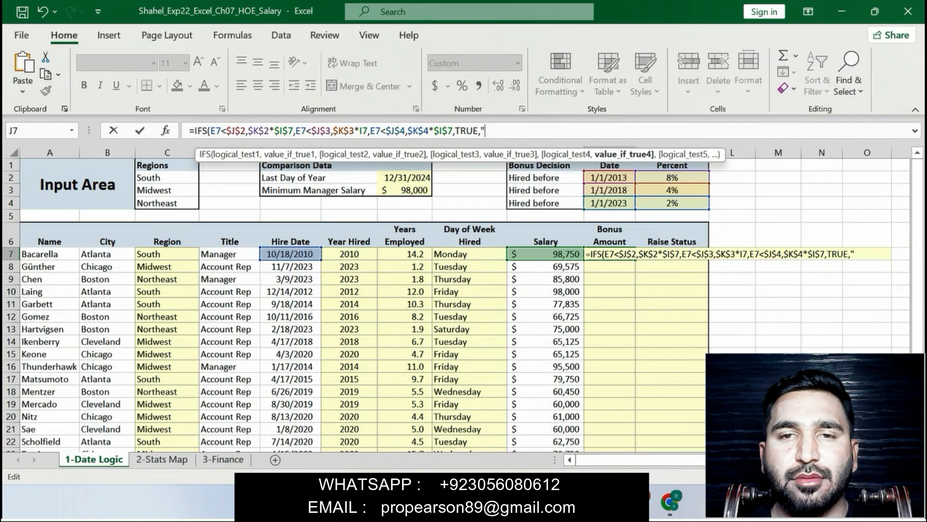
text($0")
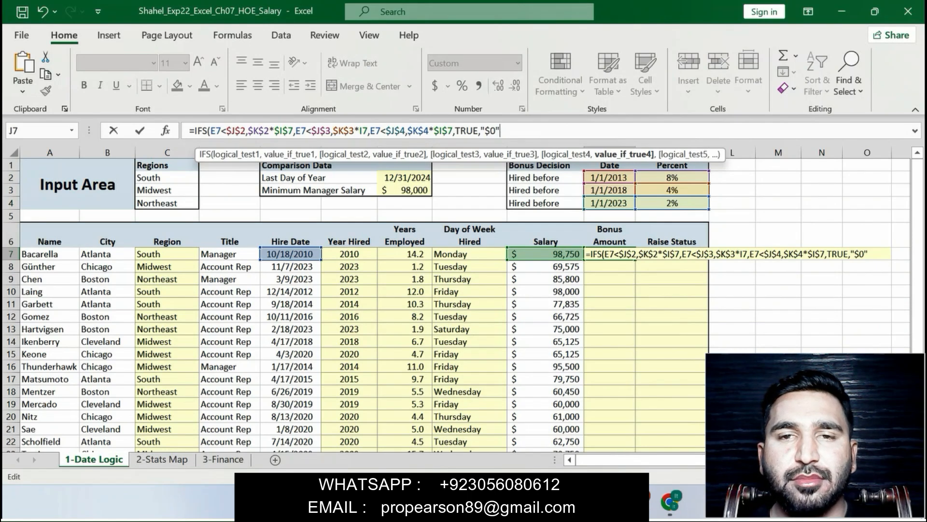
text())
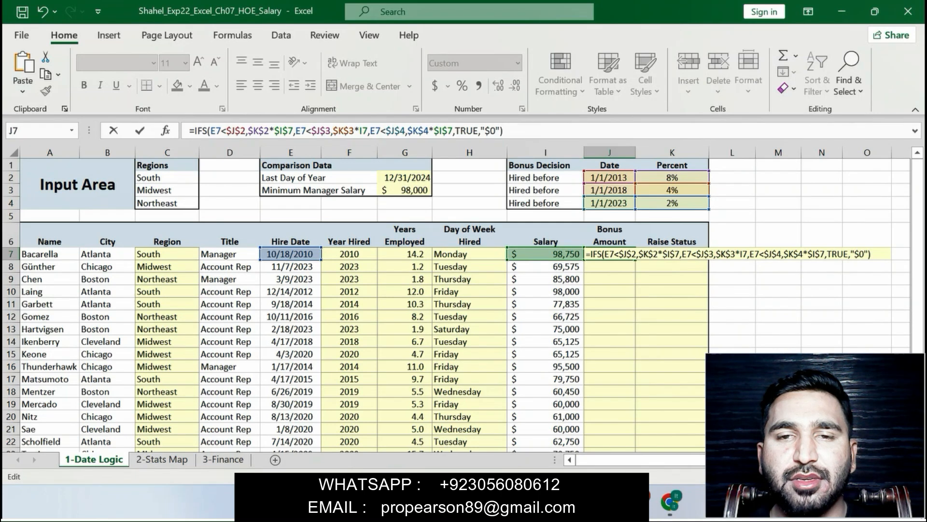
key(Return)
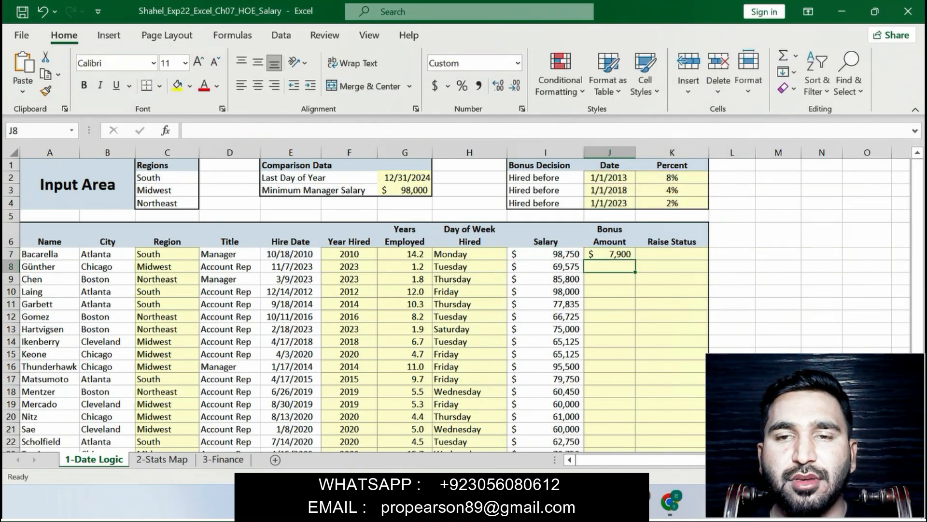
Read the copy instruction for step 7 in Word and fill J7's bonus formula down through J23 in Excel.
click(609, 254)
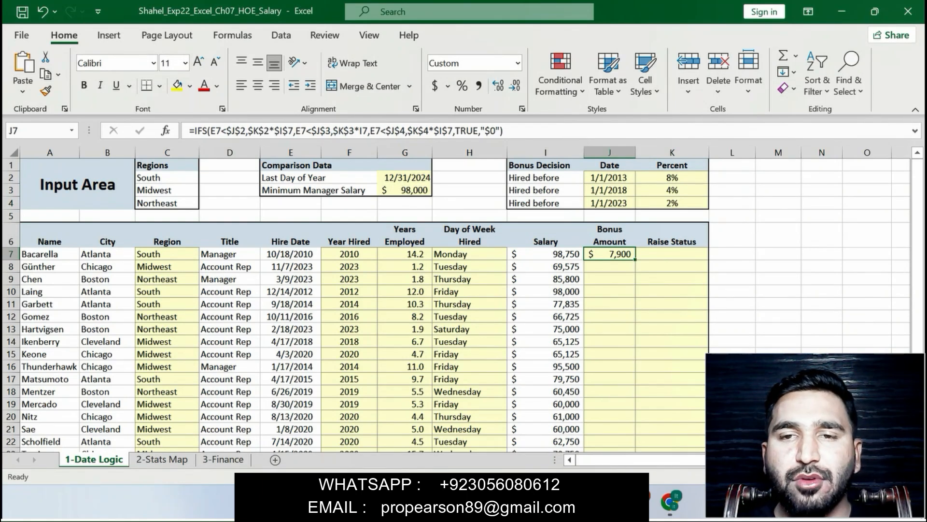
key(alt+Tab)
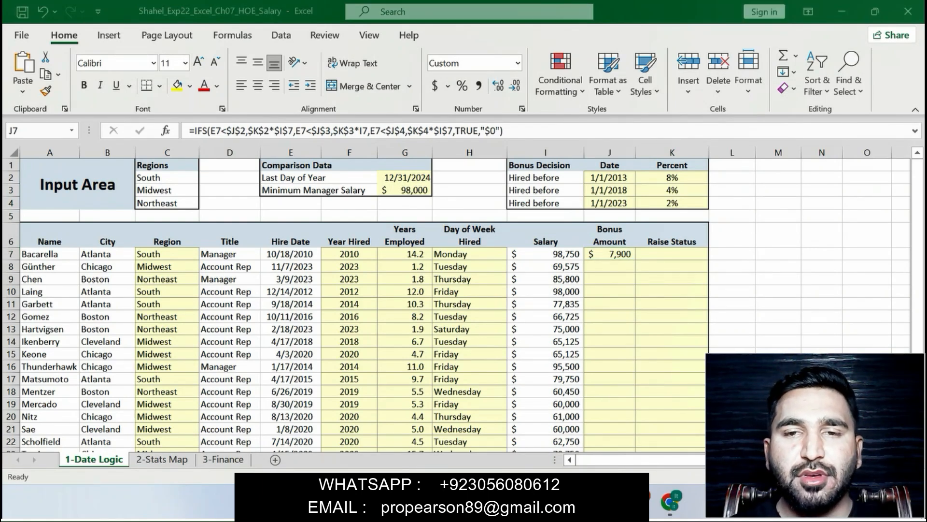
drag(347, 320, 340, 309)
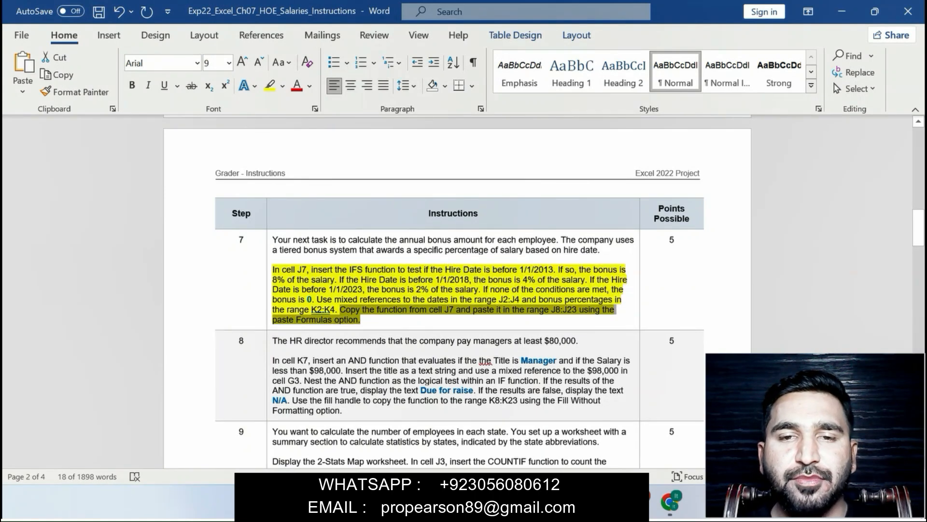
key(alt+Tab)
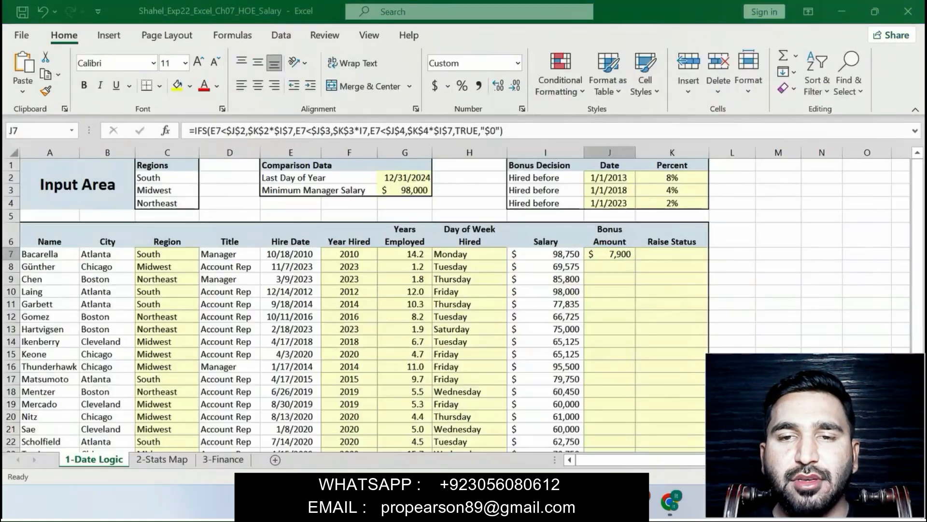
drag(635, 259, 633, 418)
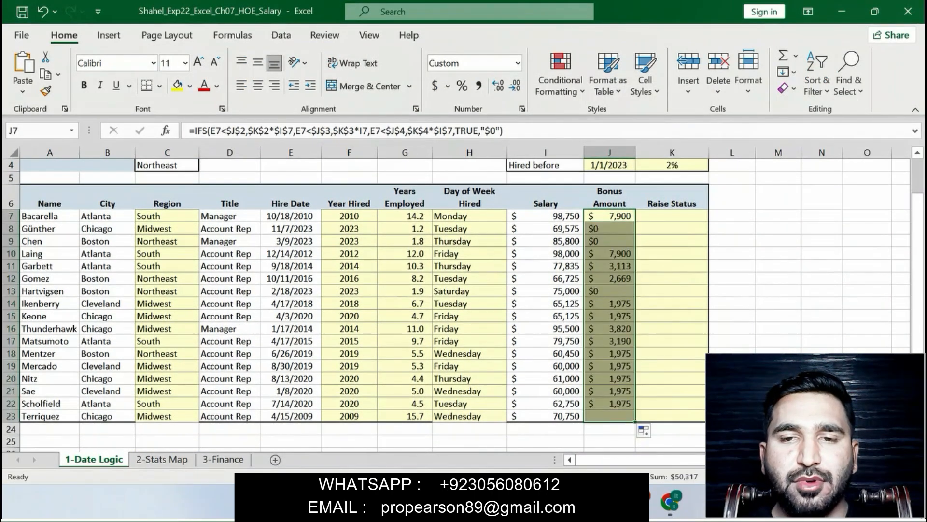
drag(918, 341, 918, 304)
click(779, 279)
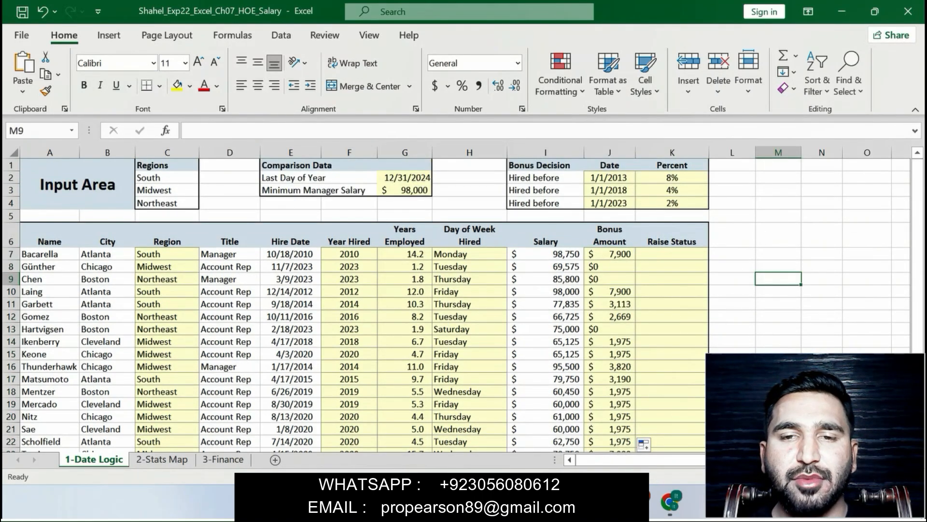
Switch to the Word instructions, remove step 7's yellow highlight, and highlight step 8's K7 paragraph in yellow.
key(alt+Tab)
key(ctrl+z)
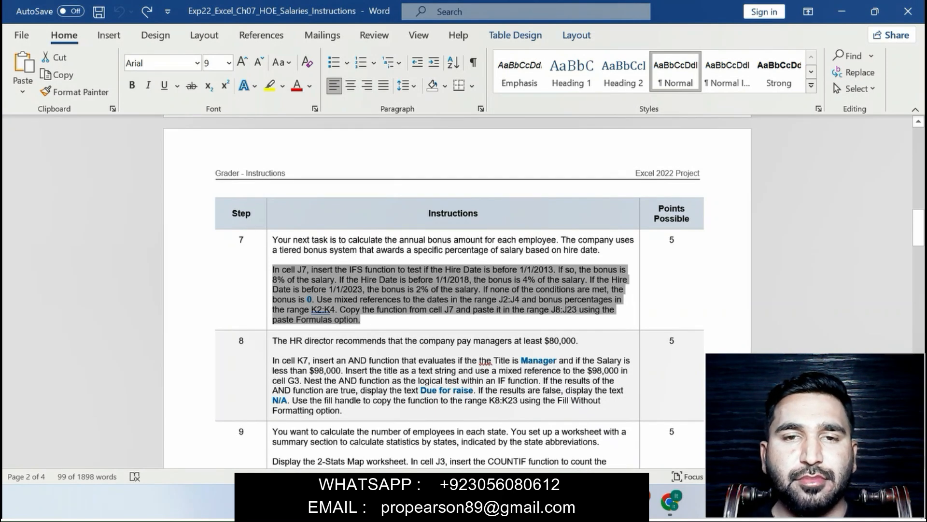
drag(273, 360, 369, 411)
click(434, 381)
drag(918, 226, 918, 247)
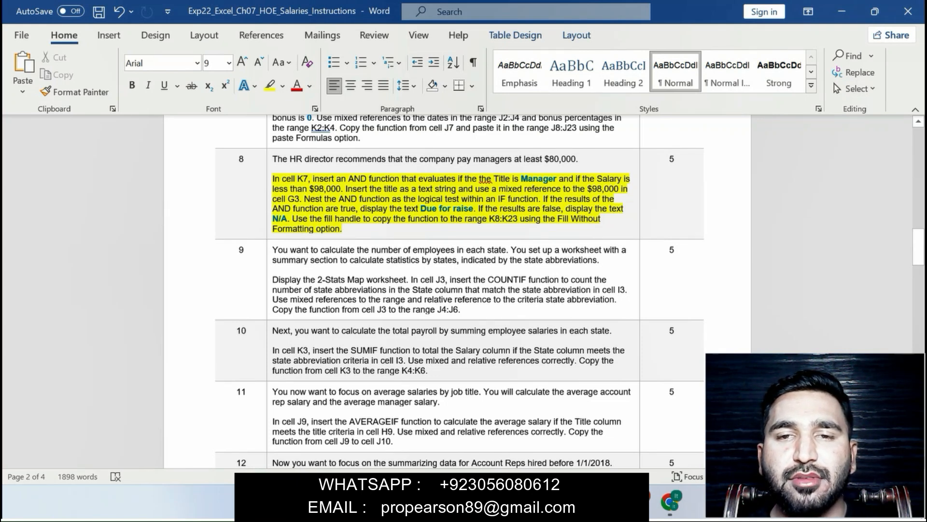
Read step 8's K7 instruction in Word, switch to Excel, and start K7's formula with an AND function nested inside IF.
drag(273, 179, 299, 219)
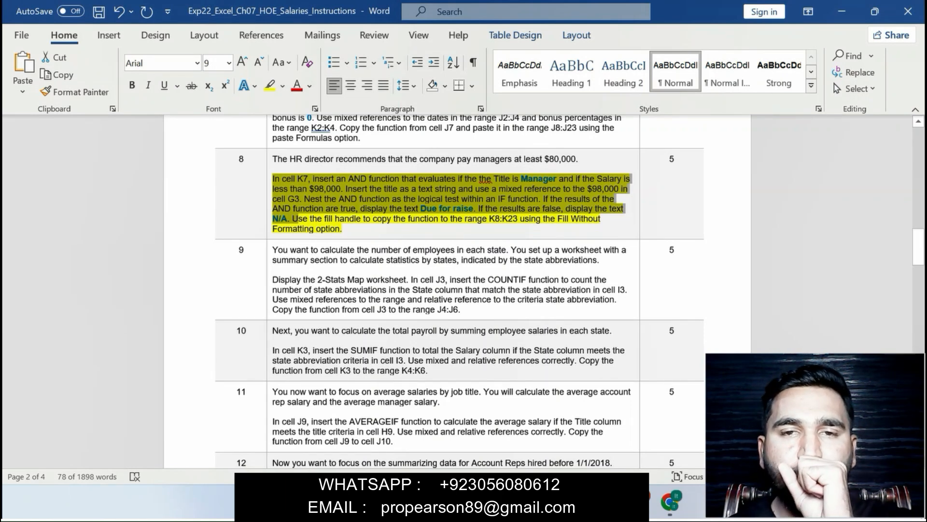
key(alt+Tab)
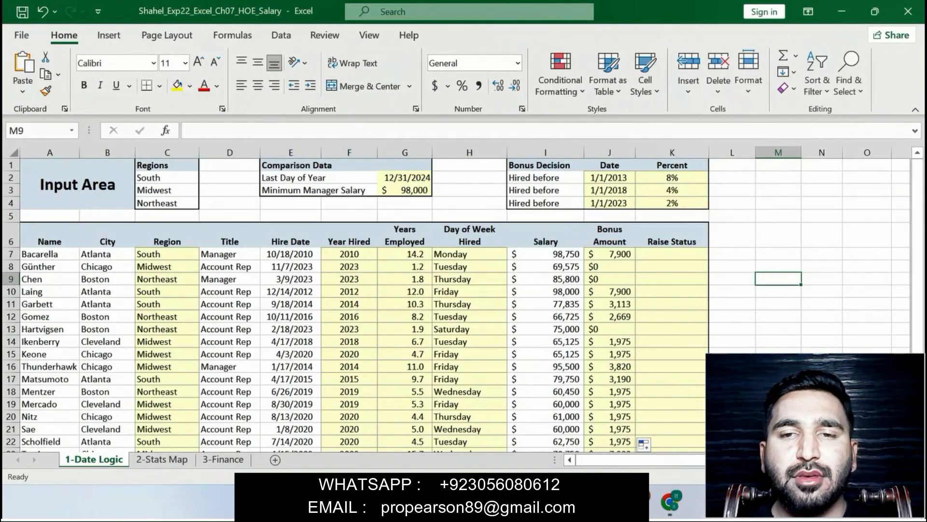
click(671, 254)
text(=)
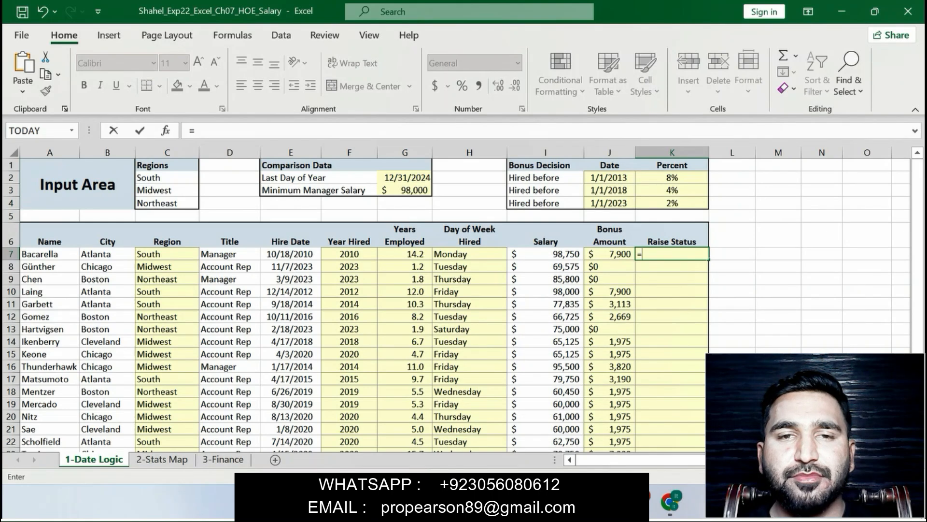
text(IF)
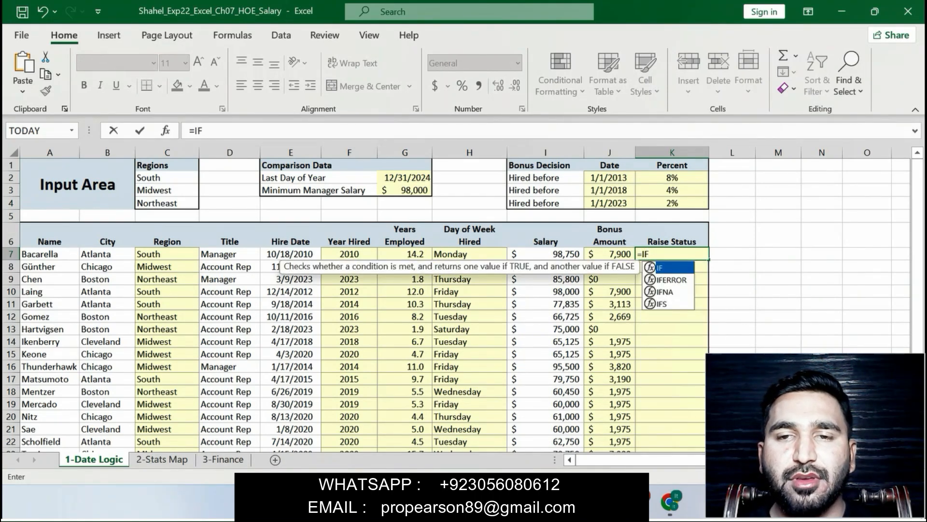
text((AN)
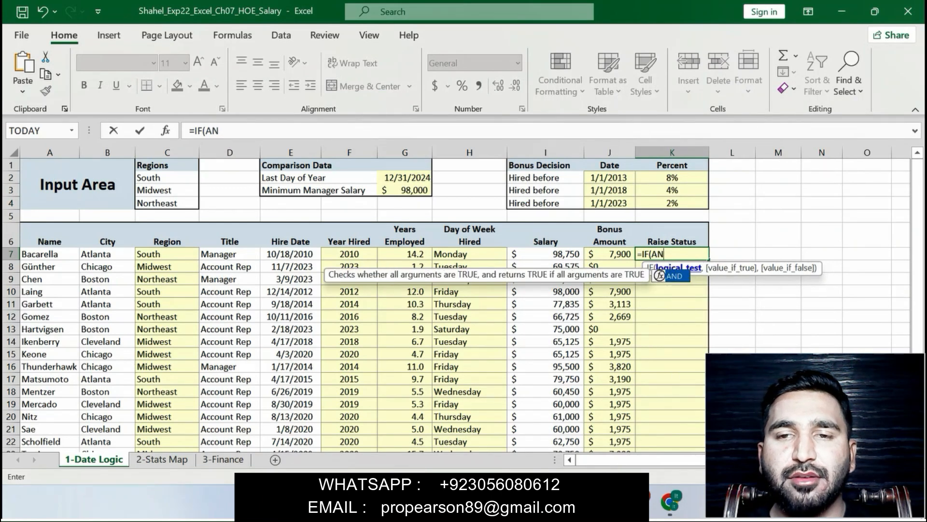
key(Tab)
key(alt+Tab)
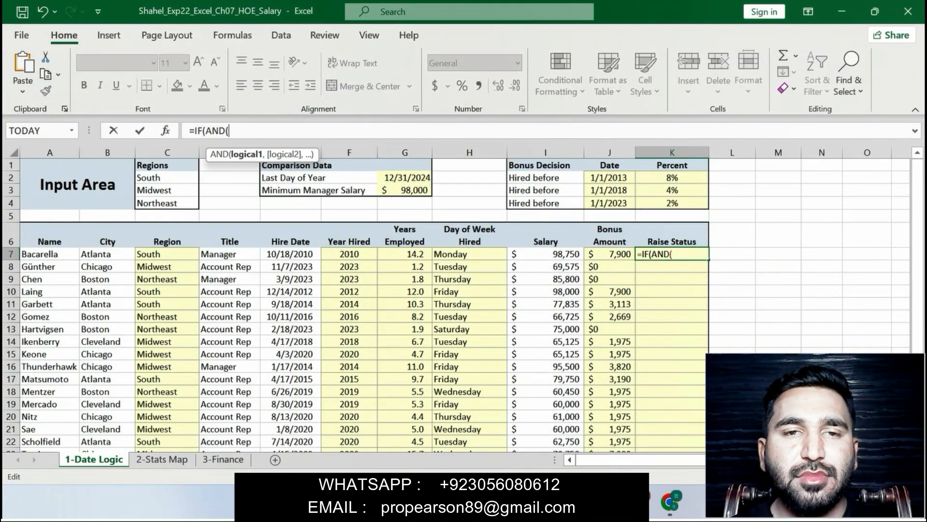
Add D7="Manager" as the first AND test, copying the title text from the Word instructions, and end it with a comma.
click(230, 254)
click(242, 130)
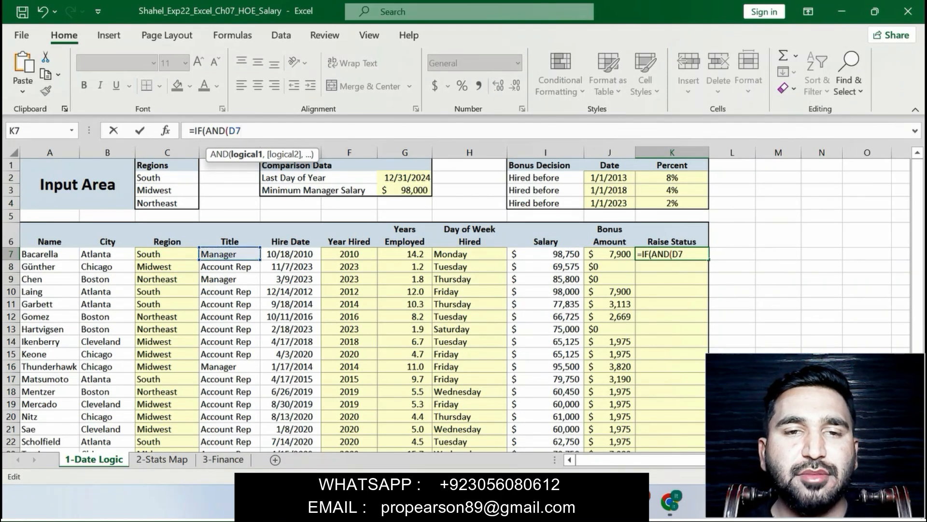
text(=)
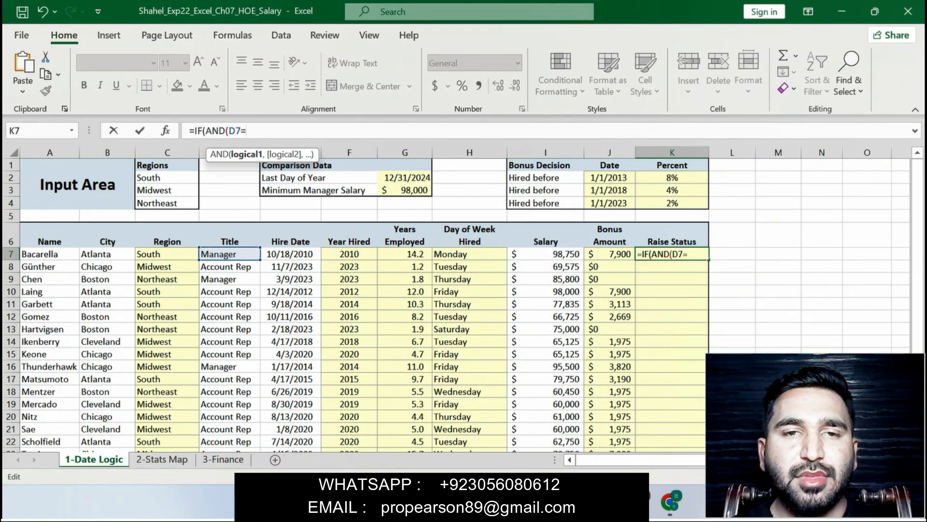
text(")
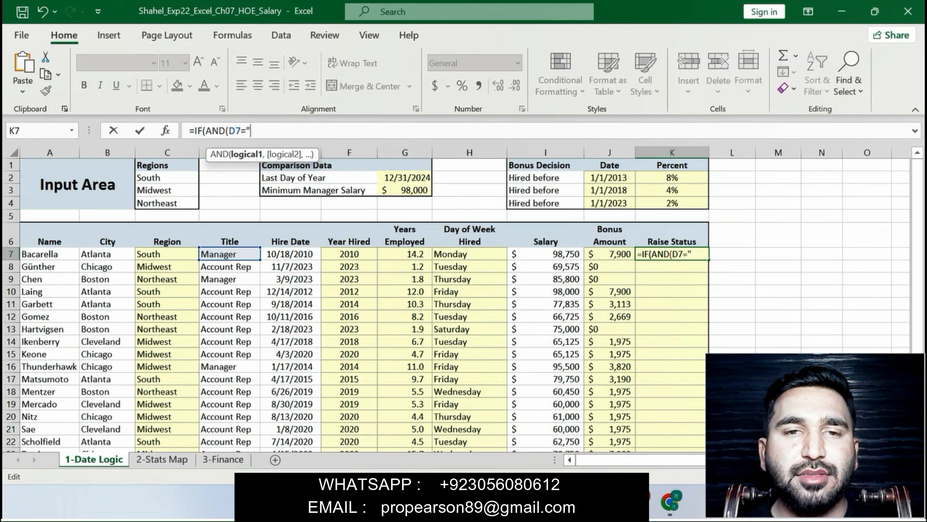
key(alt+Tab)
click(411, 209)
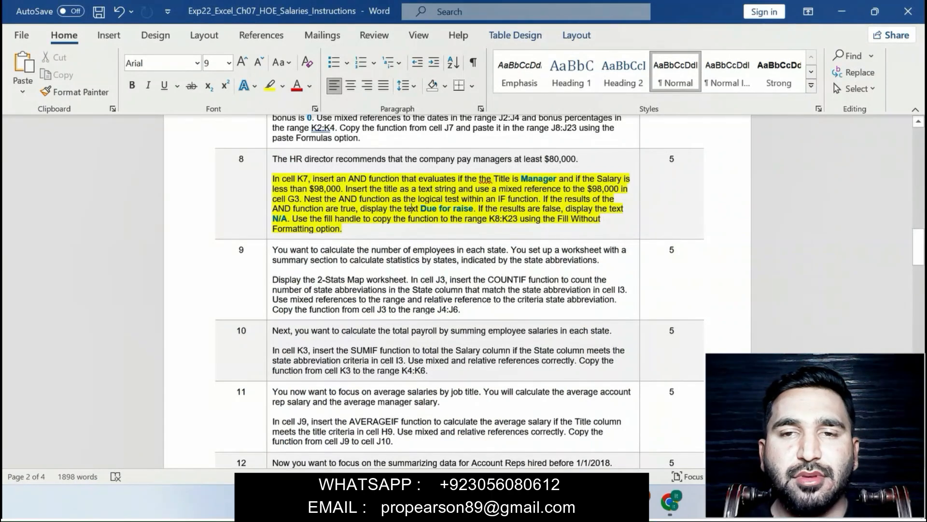
drag(522, 179, 556, 179)
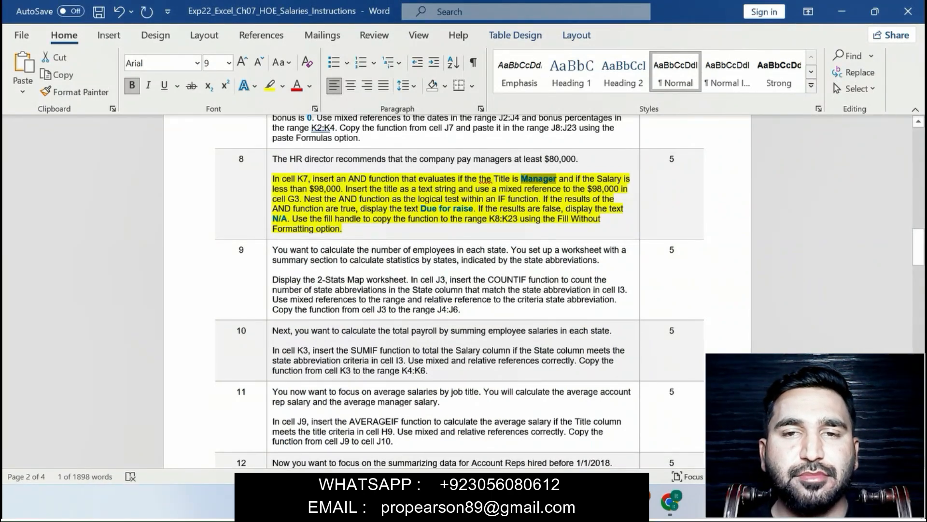
key(alt+Tab)
key(ctrl+v)
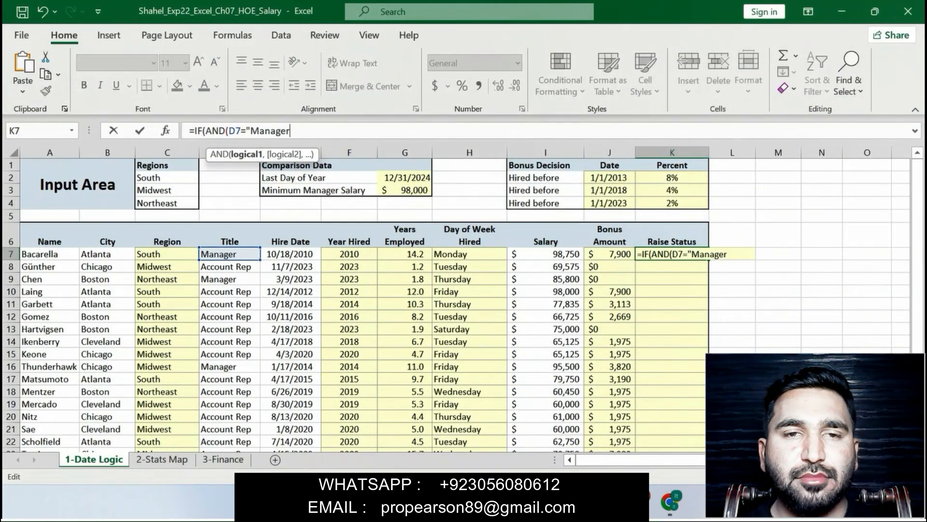
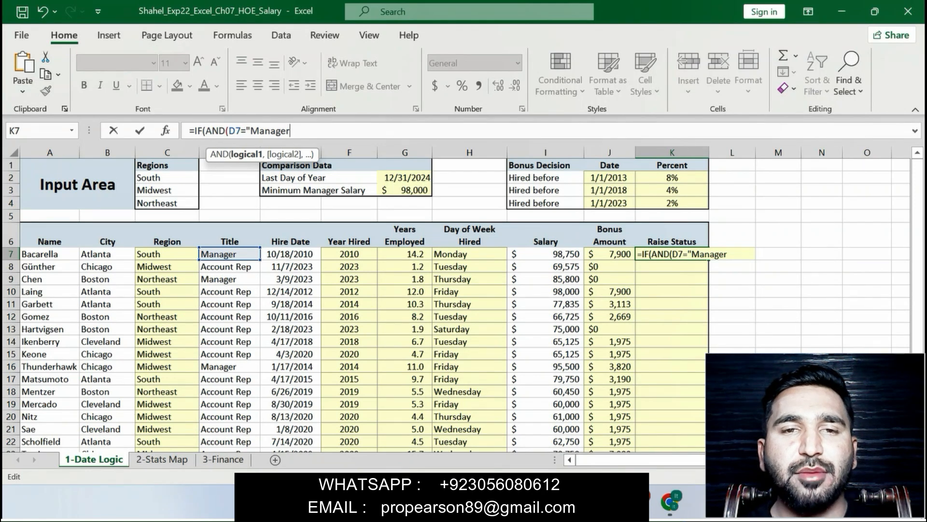
text(",)
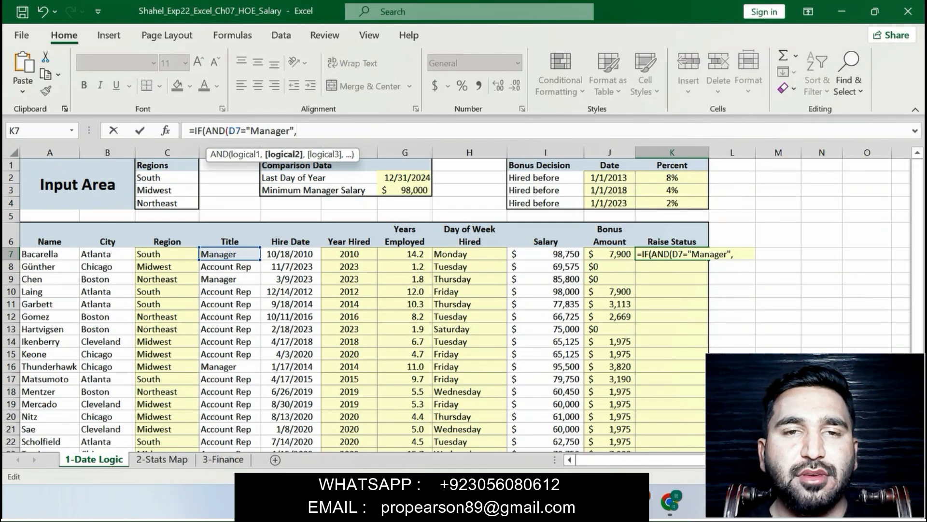
Add I7<98000 as the second AND test and close the AND function.
click(545, 254)
click(306, 130)
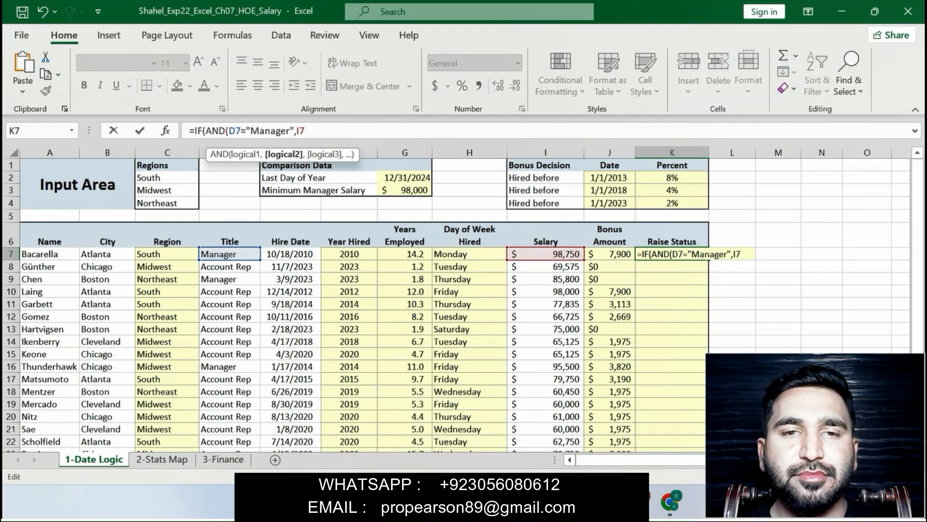
text(<)
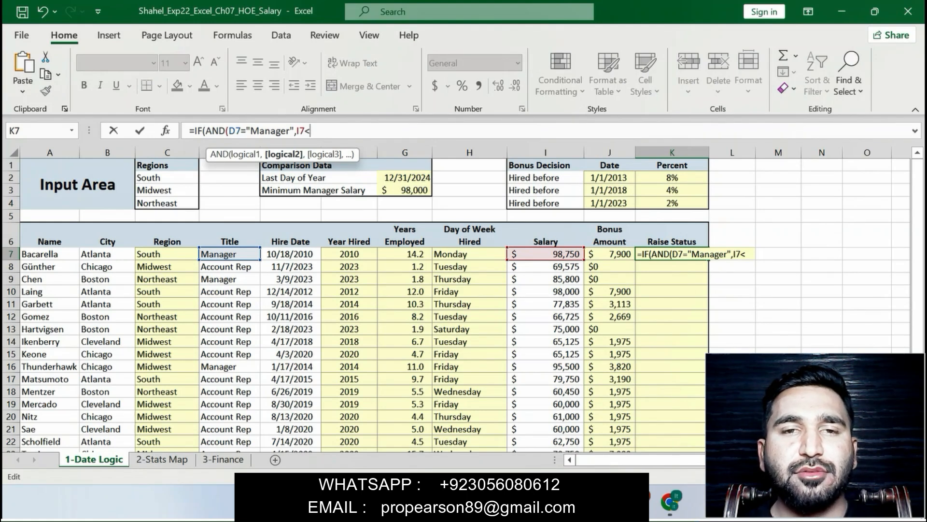
text(98000)
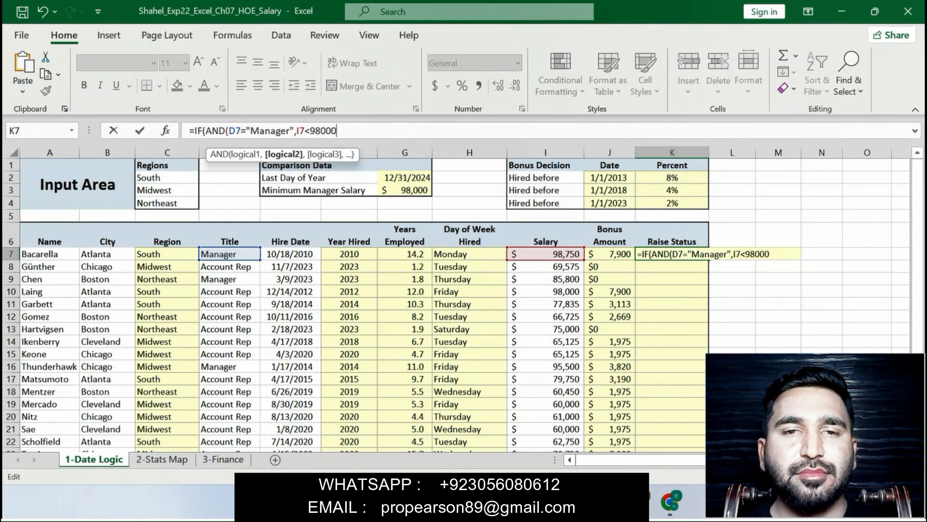
text())
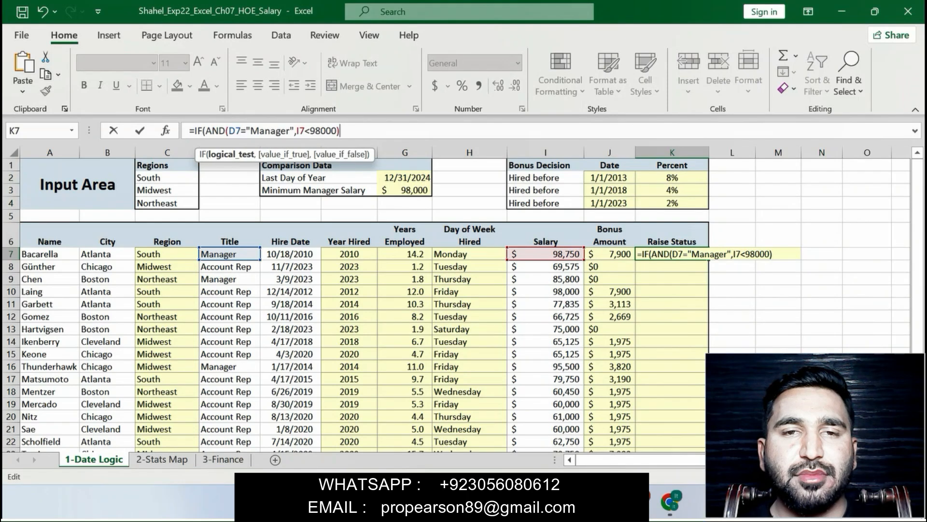
Add "Due for raise", copied from the Word instructions, as the IF function's true result and end it with a comma.
text(,)
text(")
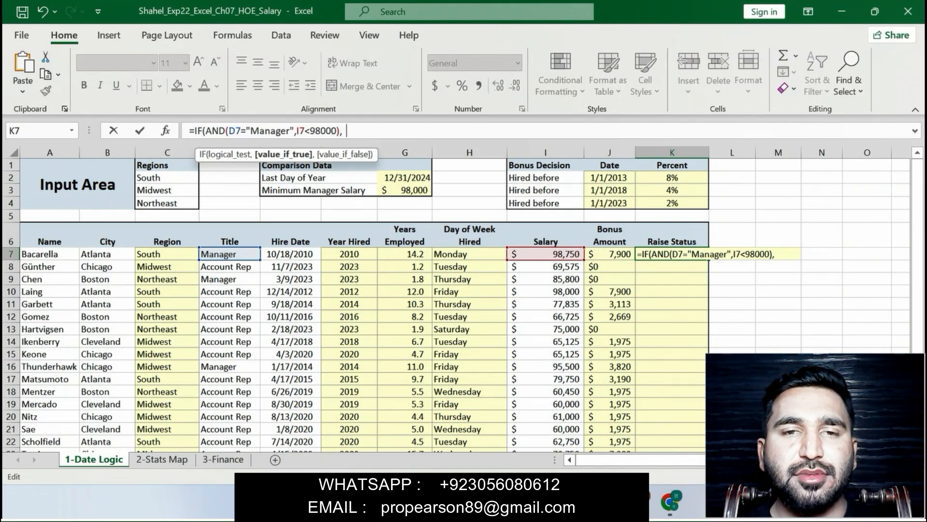
key(alt+Tab)
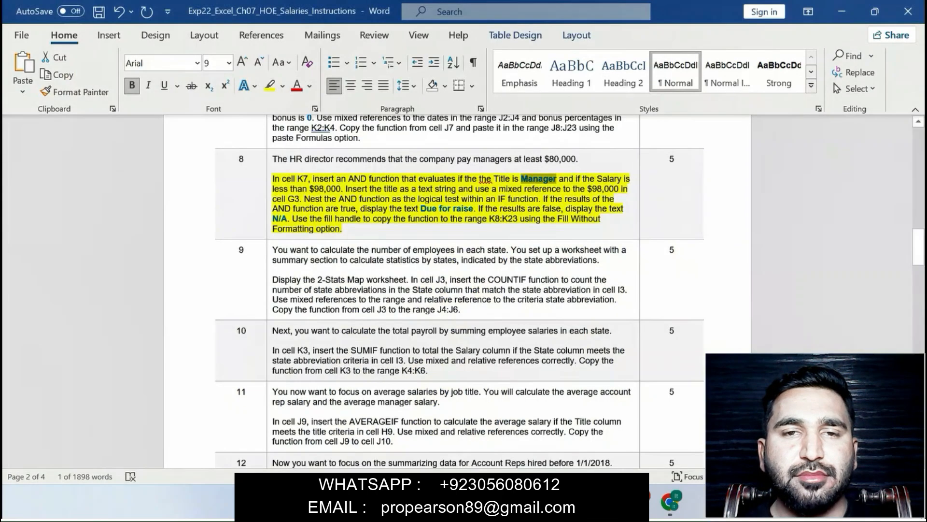
drag(420, 208, 473, 208)
key(alt+Tab)
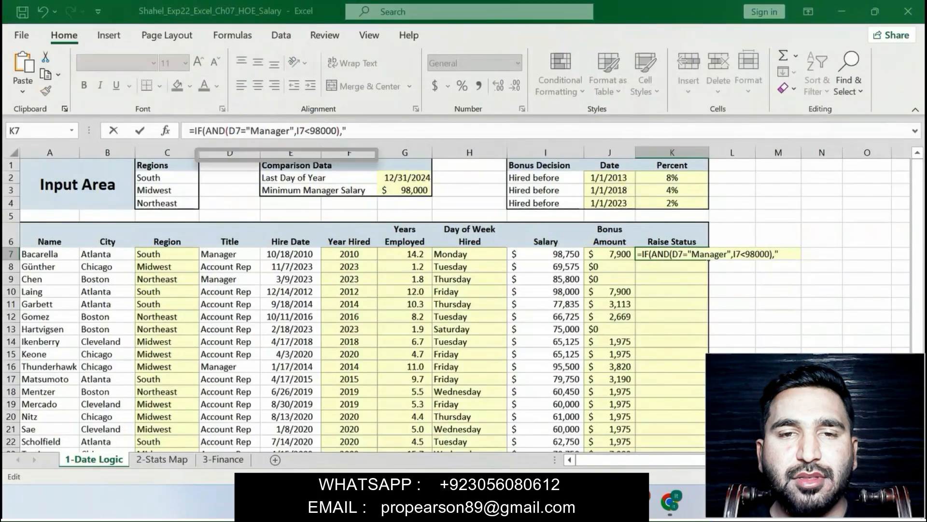
key(ctrl+v)
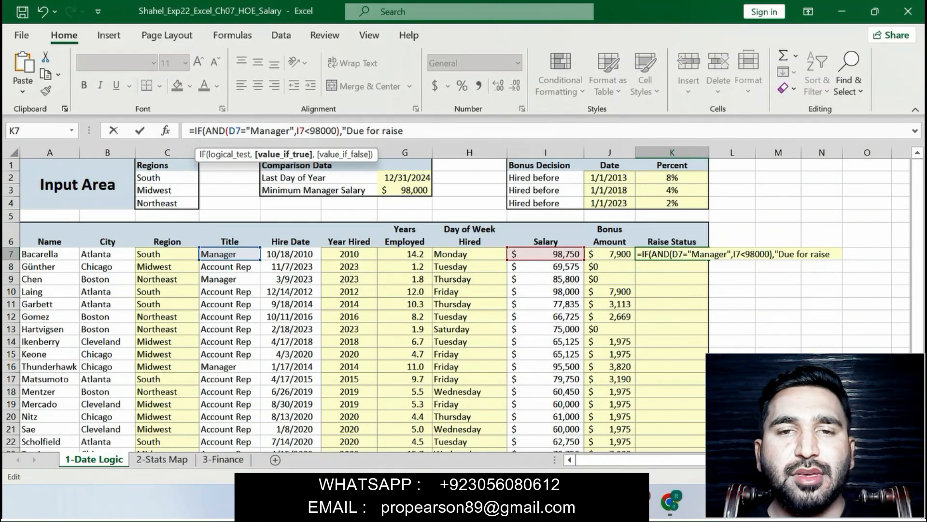
text(")
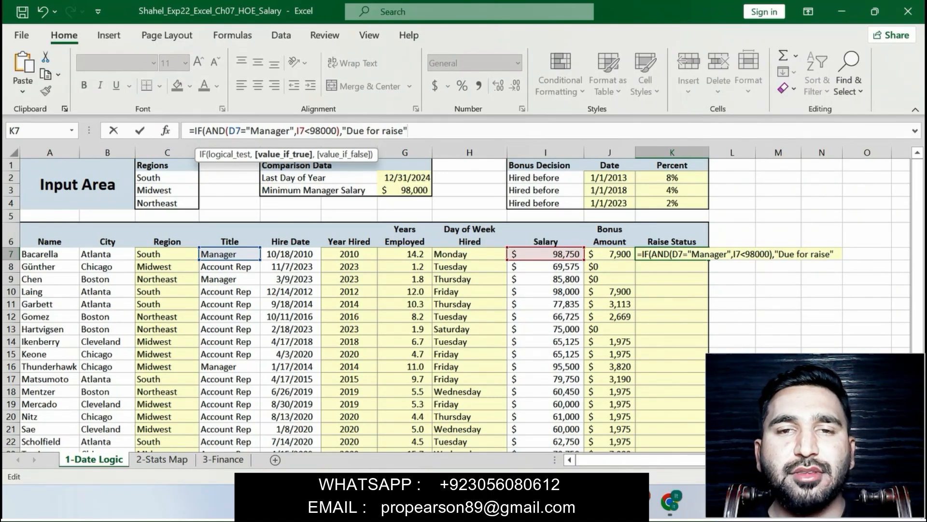
text(,)
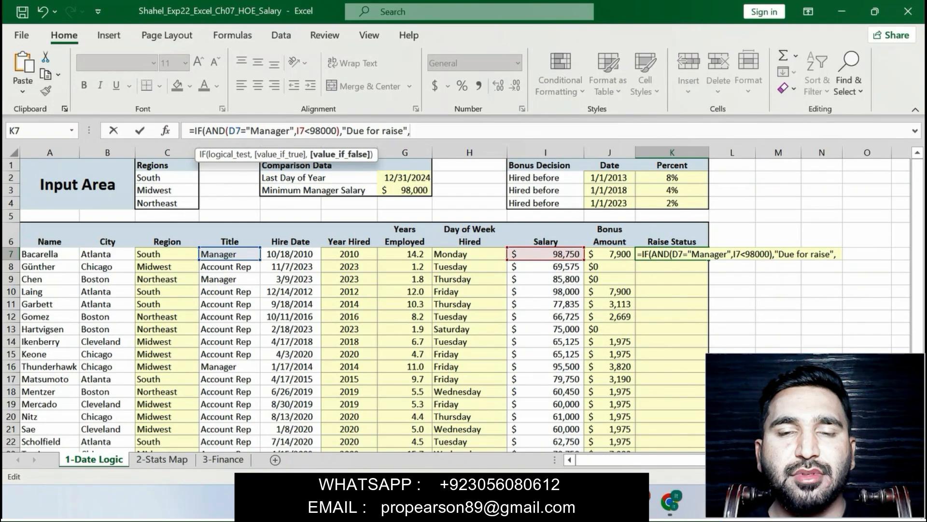
Copy N/A from the Word instructions, add it in quotation marks as the IF function's false result, and complete K7's formula.
key(alt+Tab)
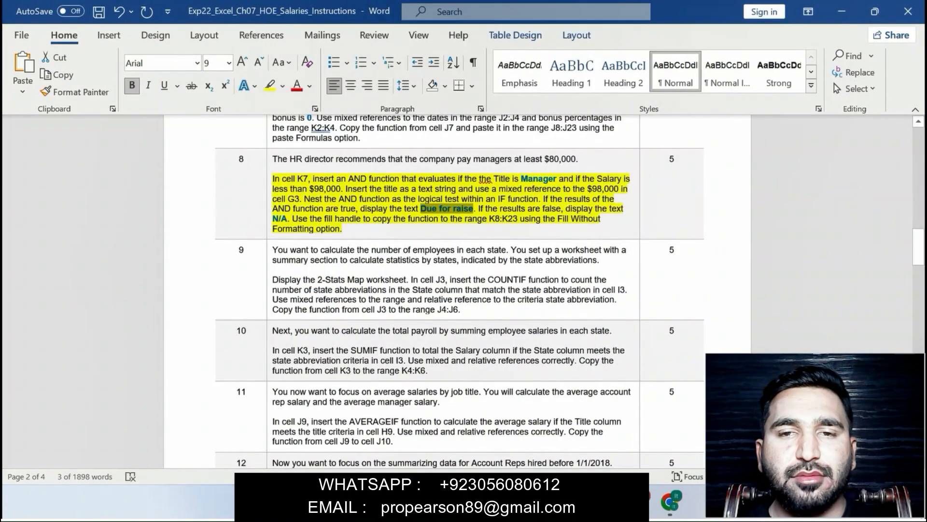
drag(273, 219, 288, 219)
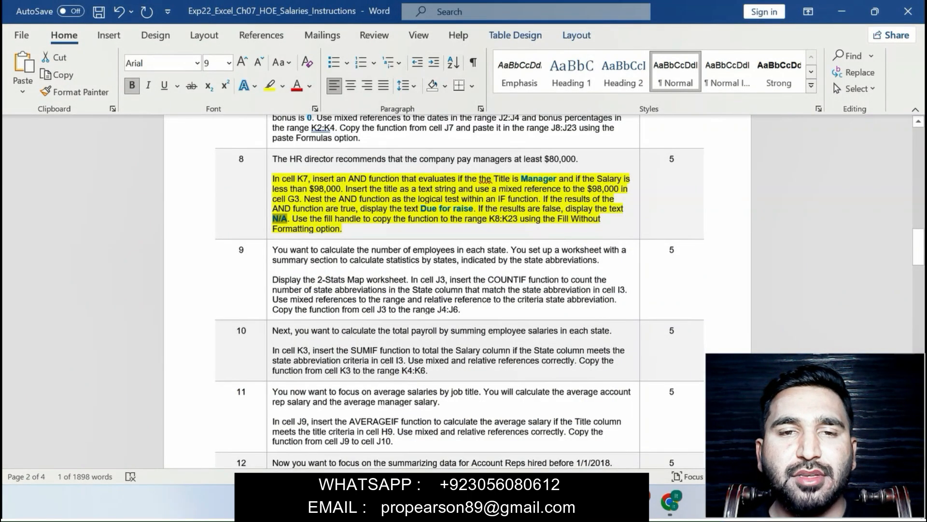
key(alt+Tab)
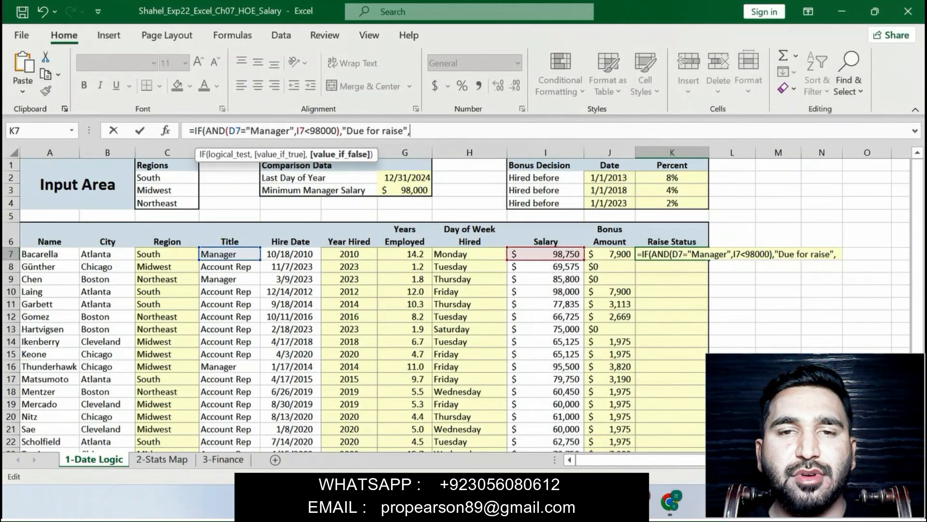
text(N/A)
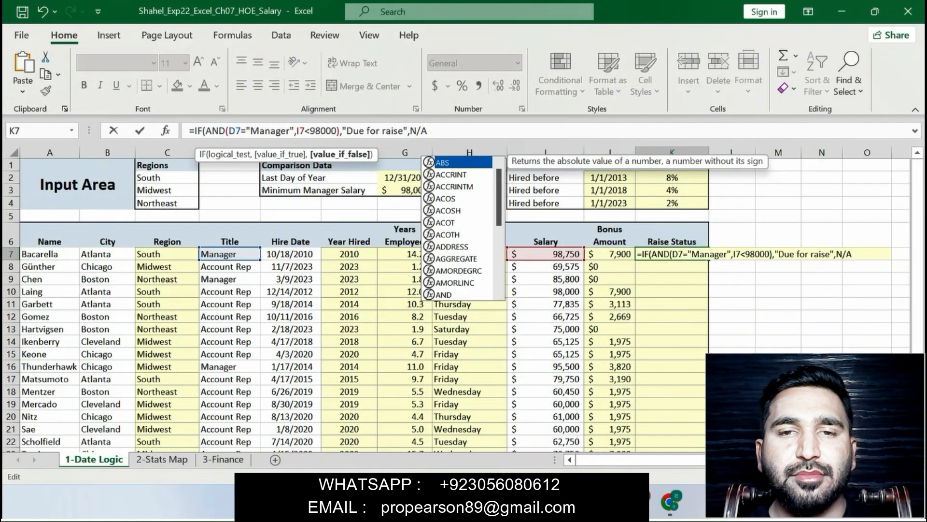
click(410, 130)
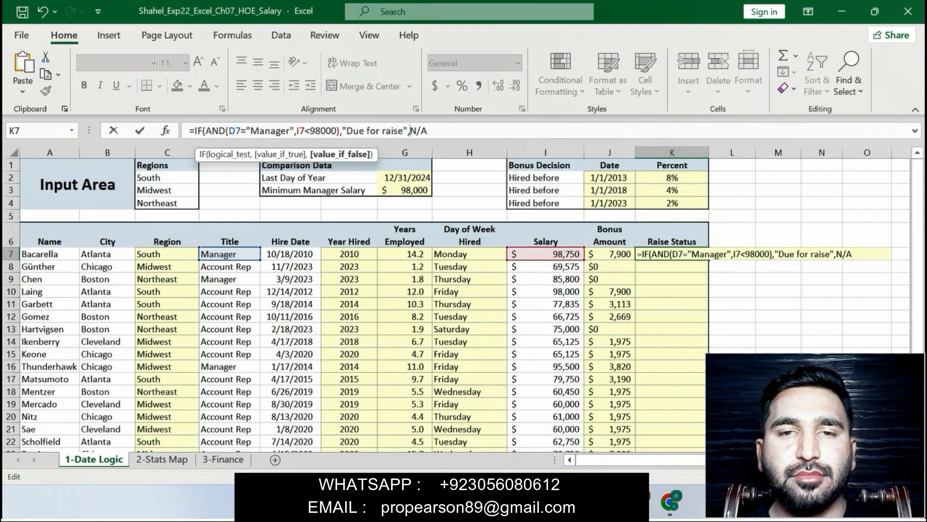
text(")
key(End)
text(")
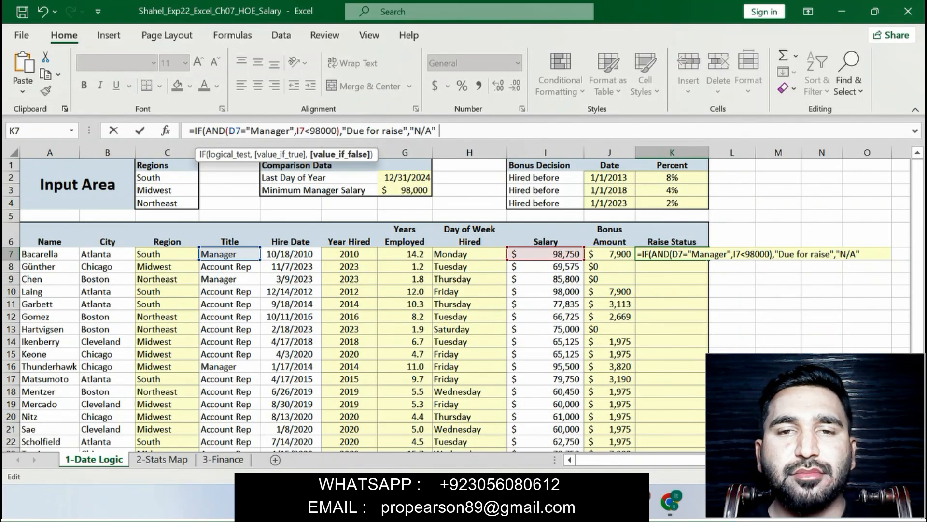
text( ))
key(Return)
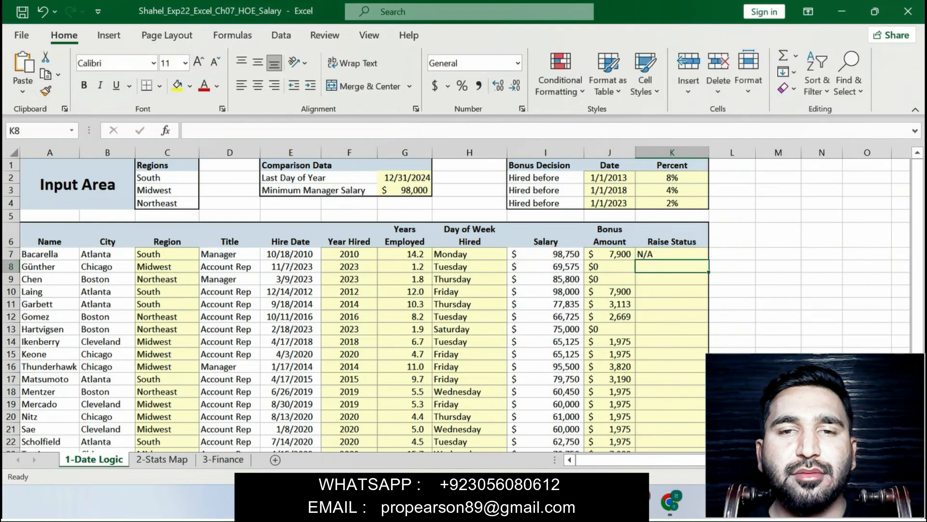
Read step 8's copy instruction in Word and fill K7's raise status formula down through K23 in Excel.
click(672, 254)
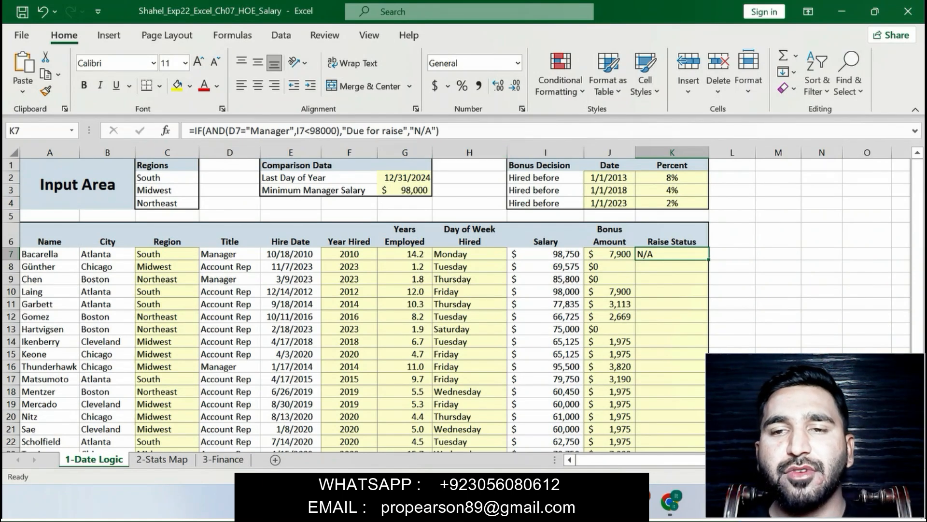
key(alt+Tab)
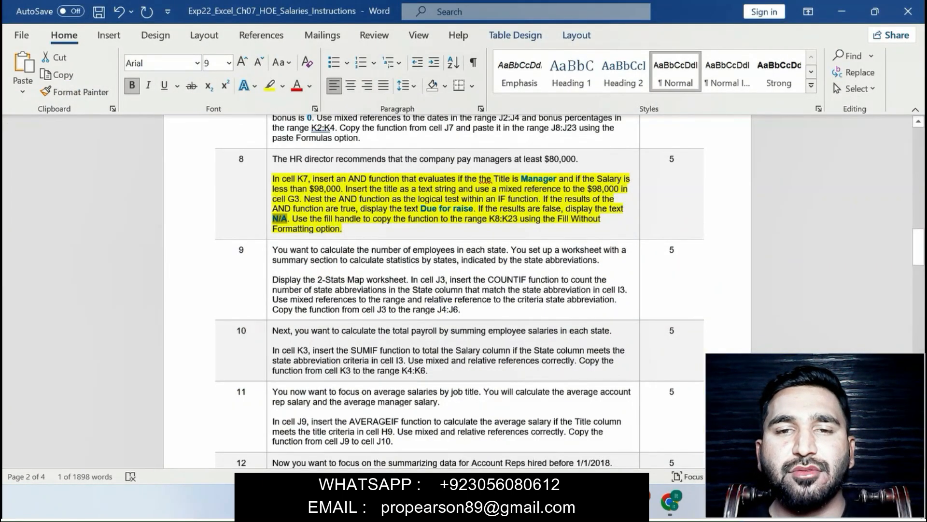
drag(360, 208, 531, 229)
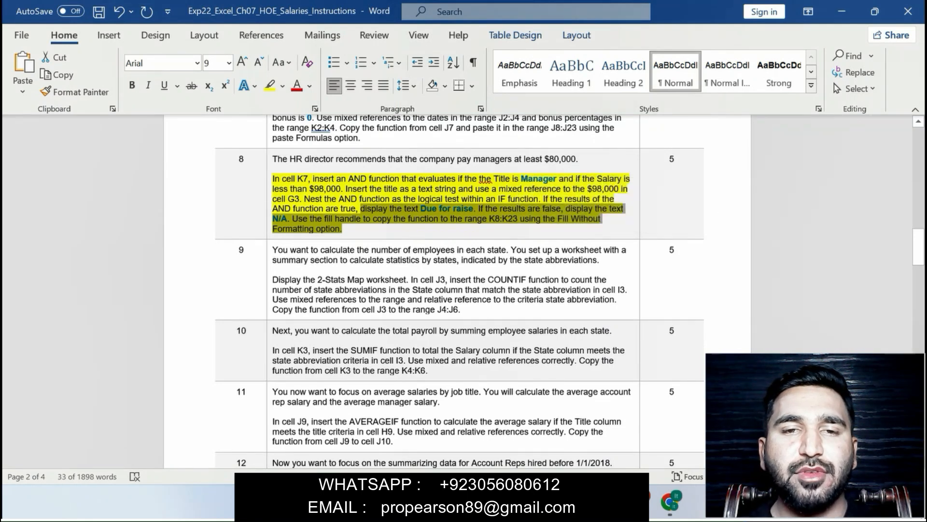
key(alt+Tab)
drag(709, 259, 676, 405)
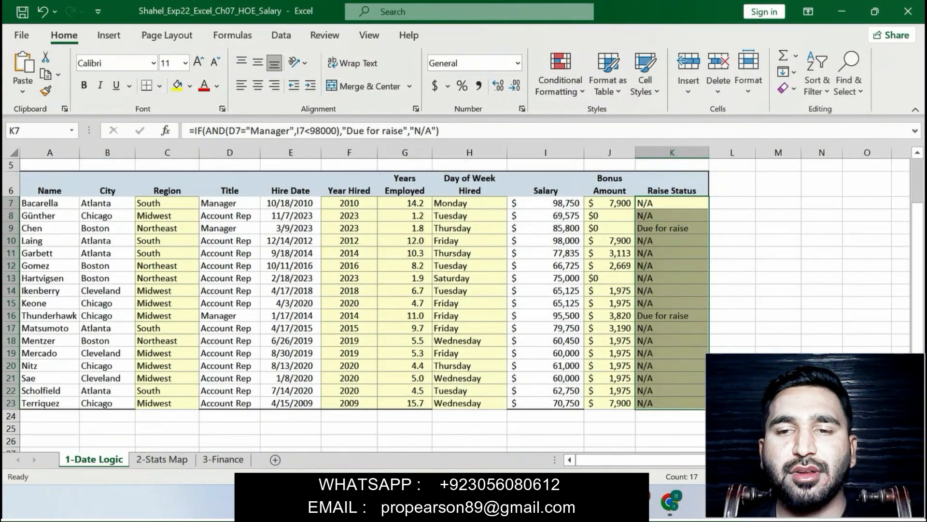
Apply the Fill Without Formatting option to the raise status formula copied through K23.
click(718, 416)
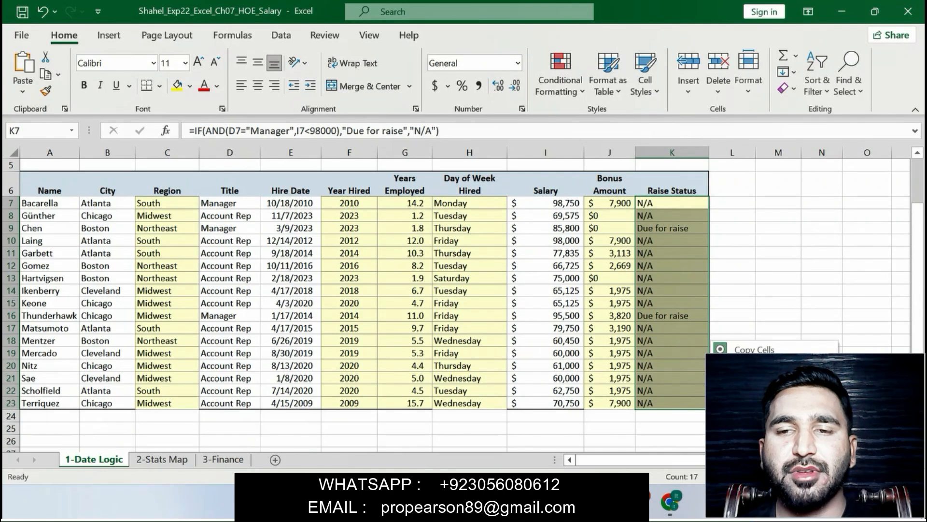
click(772, 382)
drag(918, 379, 917, 336)
click(779, 236)
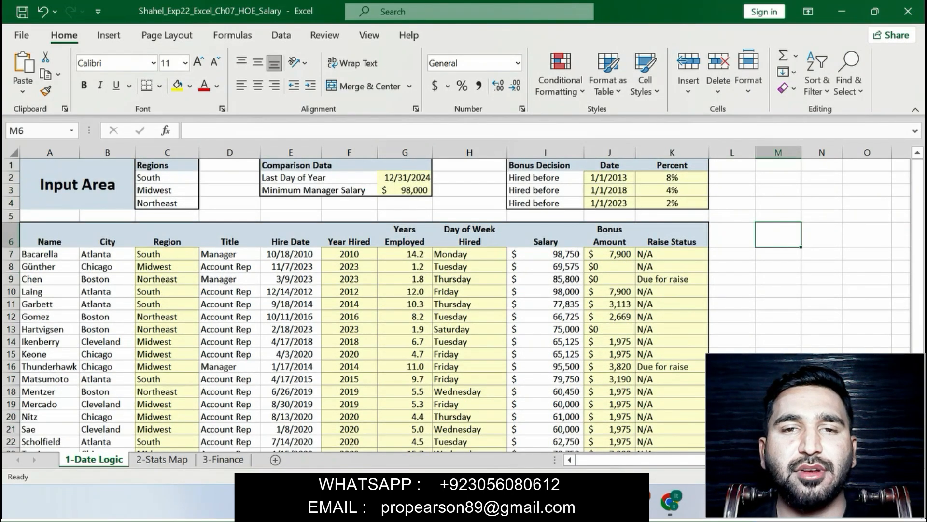
Switch to Word, remove the highlight from step 8, and highlight step 9's COUNTIF instruction paragraph in yellow.
key(alt+Tab)
key(ctrl+z)
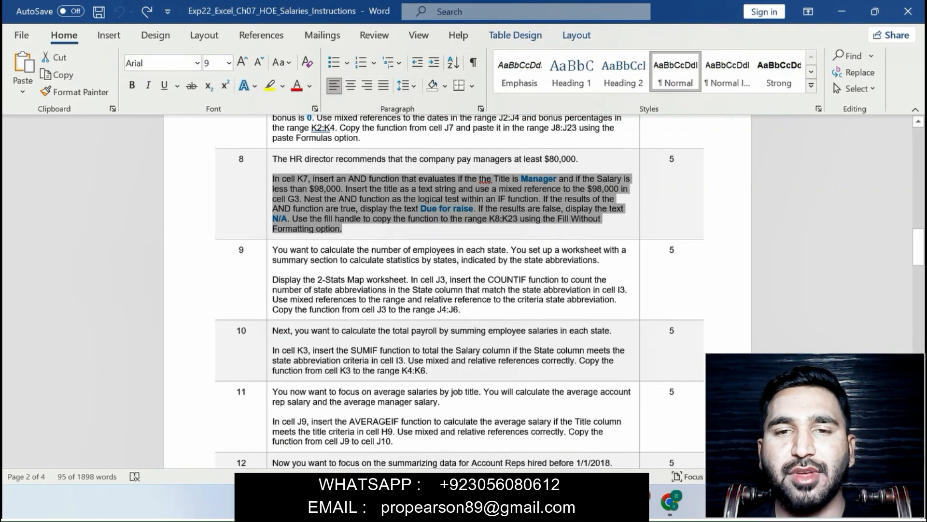
triple_click(472, 305)
click(538, 287)
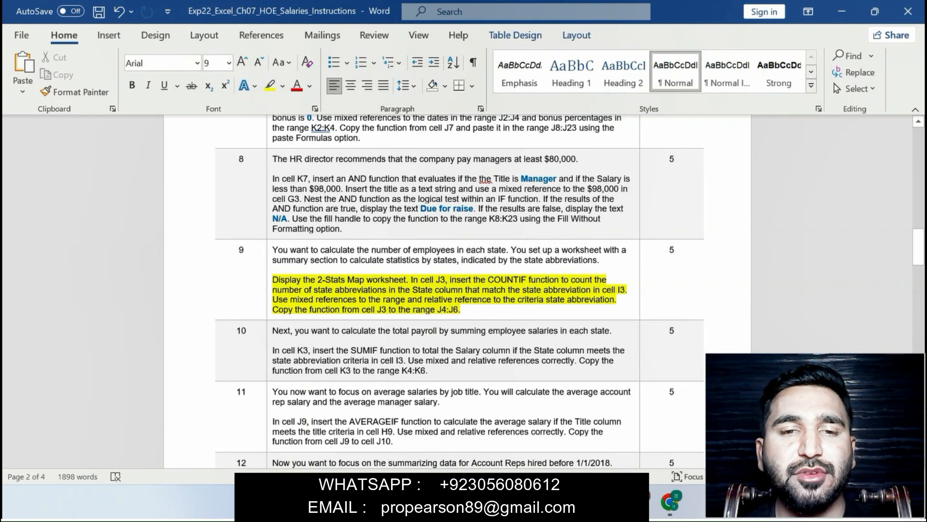
Display the 2-Stats Map worksheet in Excel and read step 9's COUNTIF instruction in Word.
drag(274, 270, 615, 300)
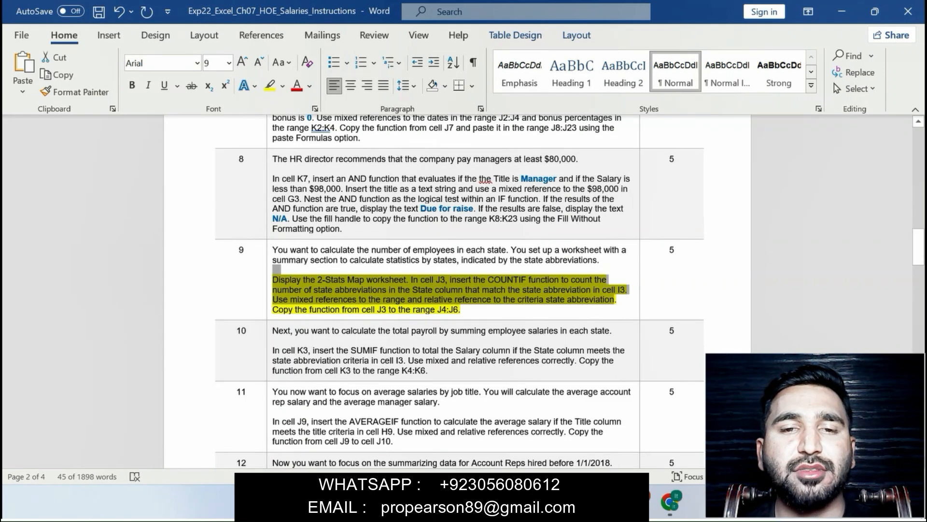
key(alt+Tab)
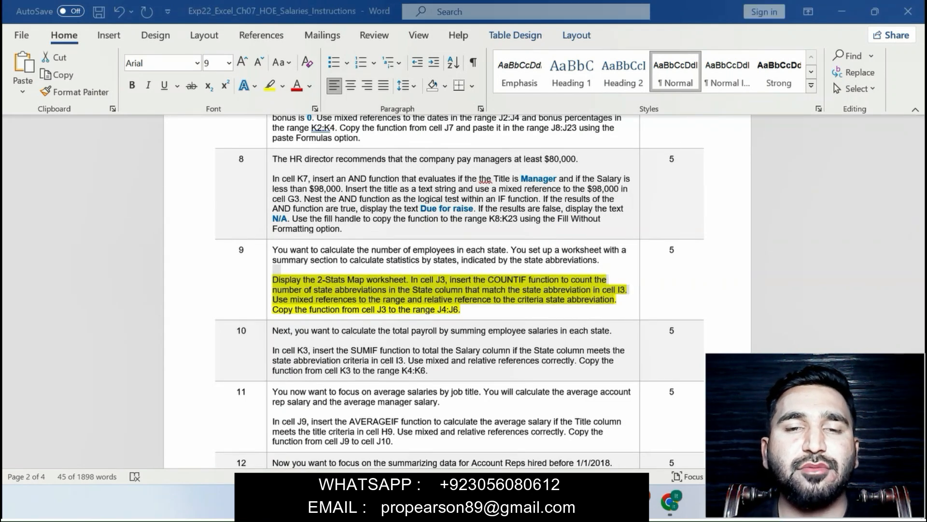
click(163, 460)
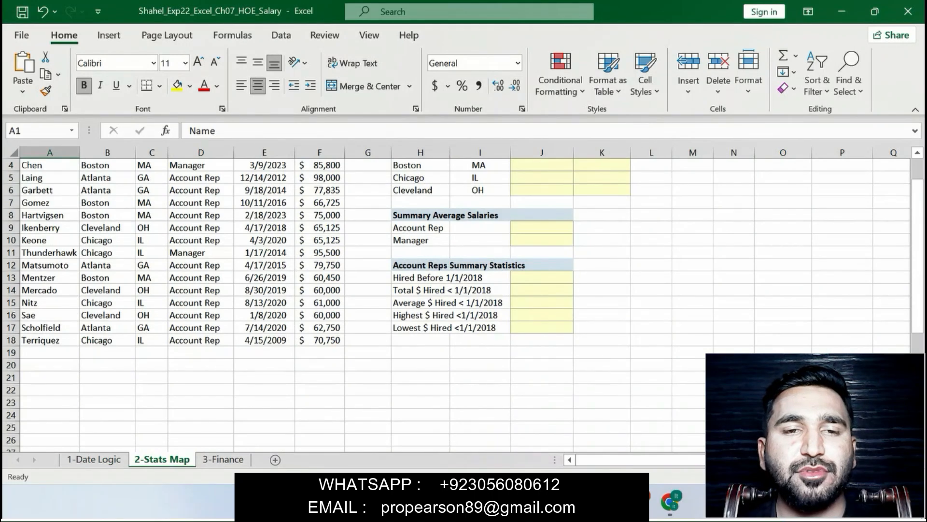
key(alt+Tab)
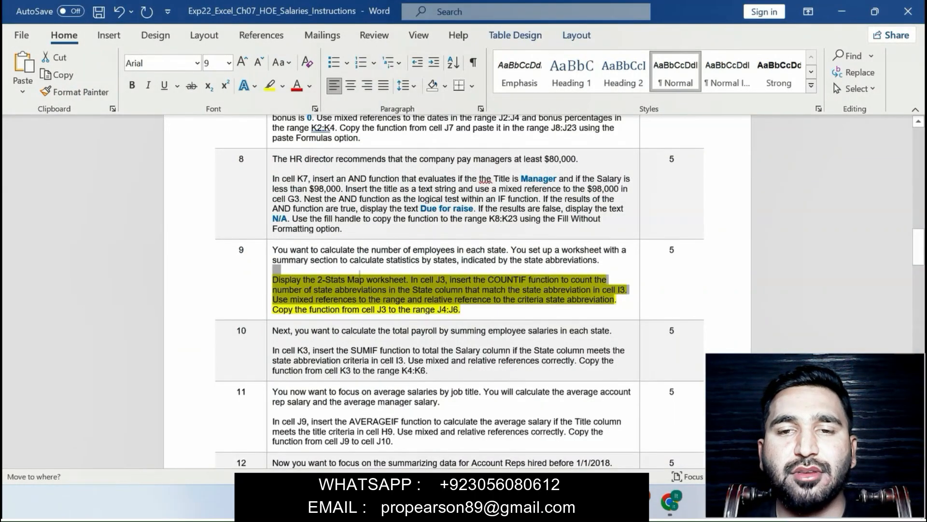
click(424, 290)
drag(411, 279, 617, 299)
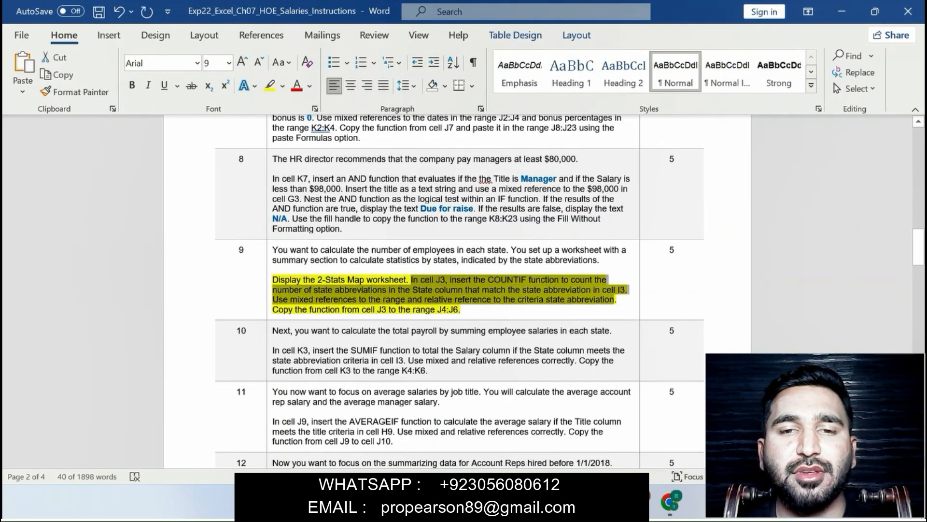
key(alt+Tab)
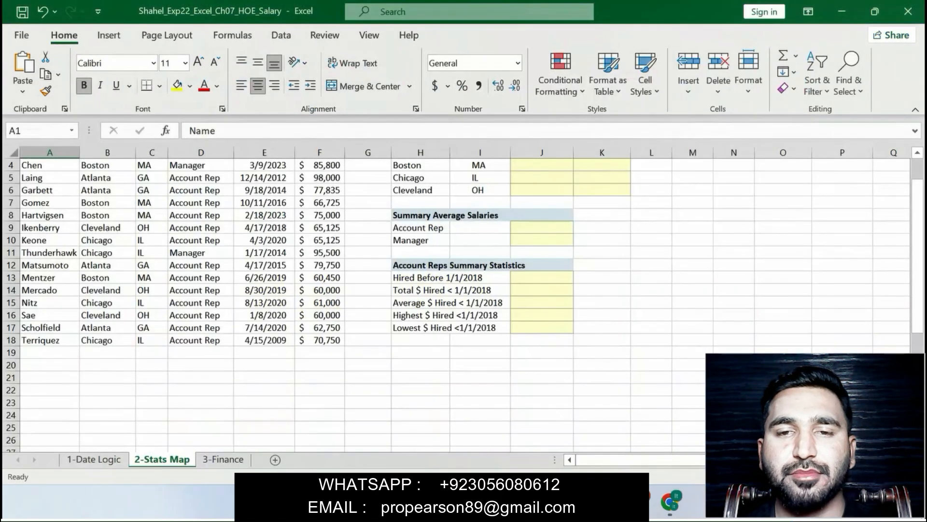
Start a COUNTIF function in cell J3, the # Employees cell for Atlanta, on the 2-Stats Map worksheet.
click(542, 165)
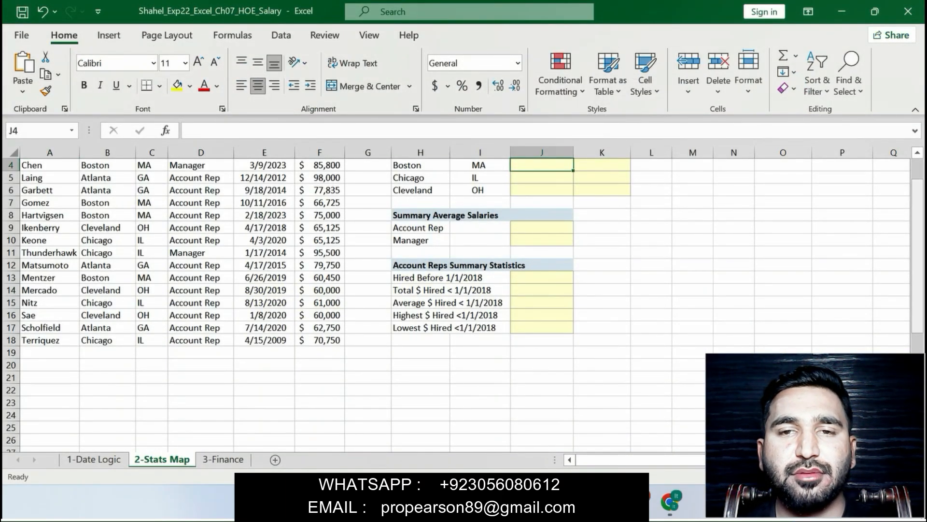
drag(918, 218, 918, 196)
click(542, 189)
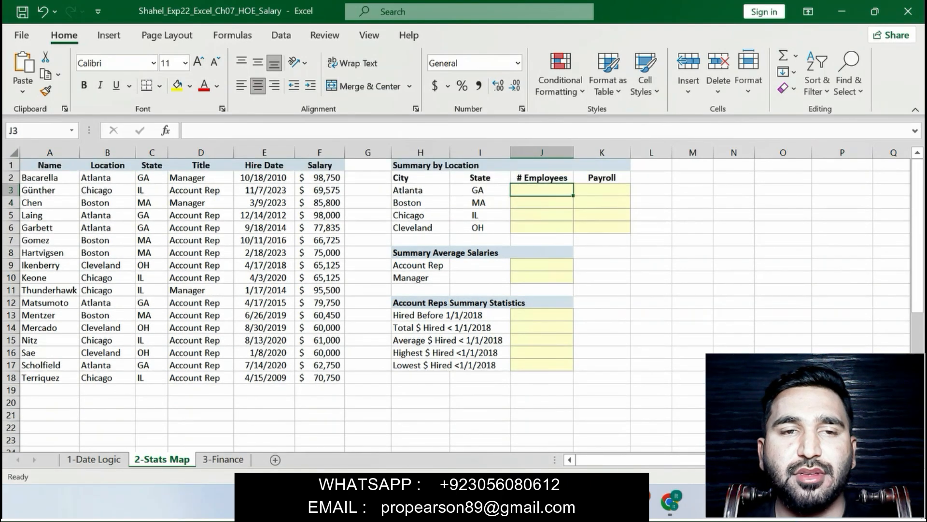
text(=)
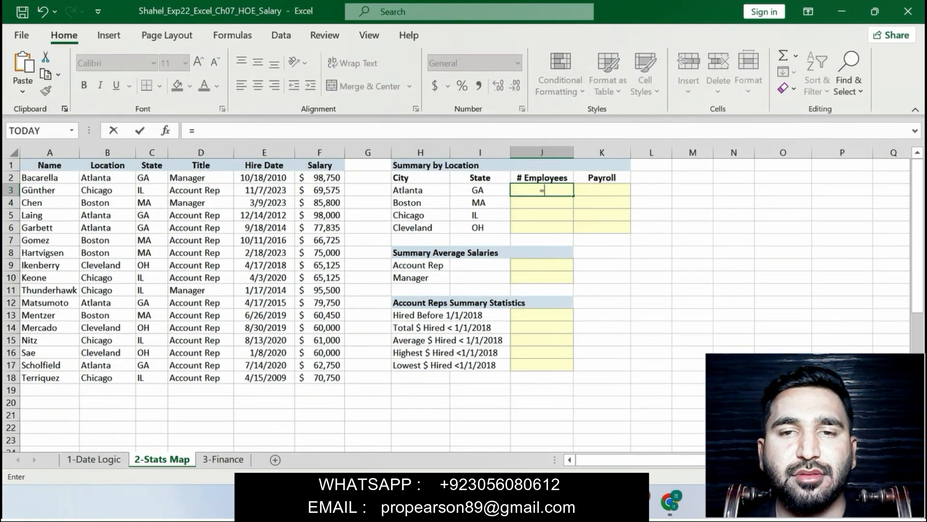
text(CO)
text(T)
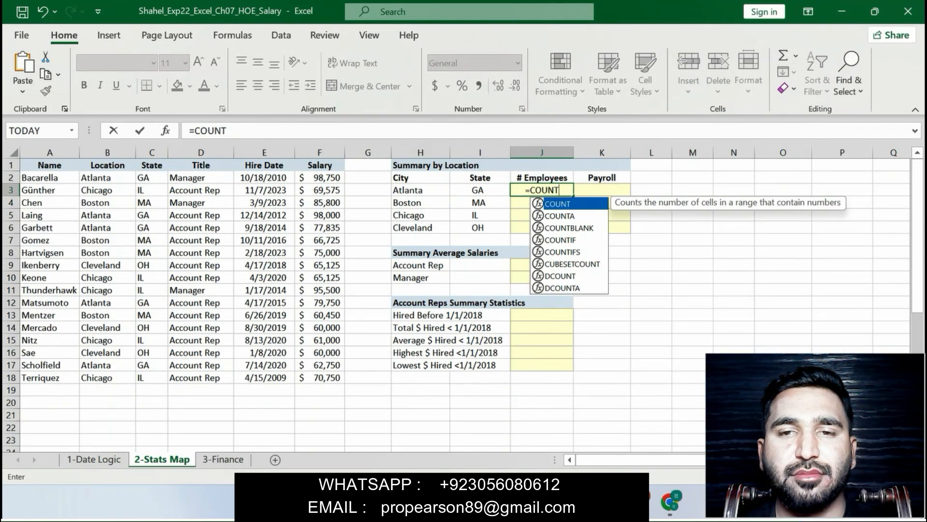
key(Down)
key(Down)
key(Down)
key(Tab)
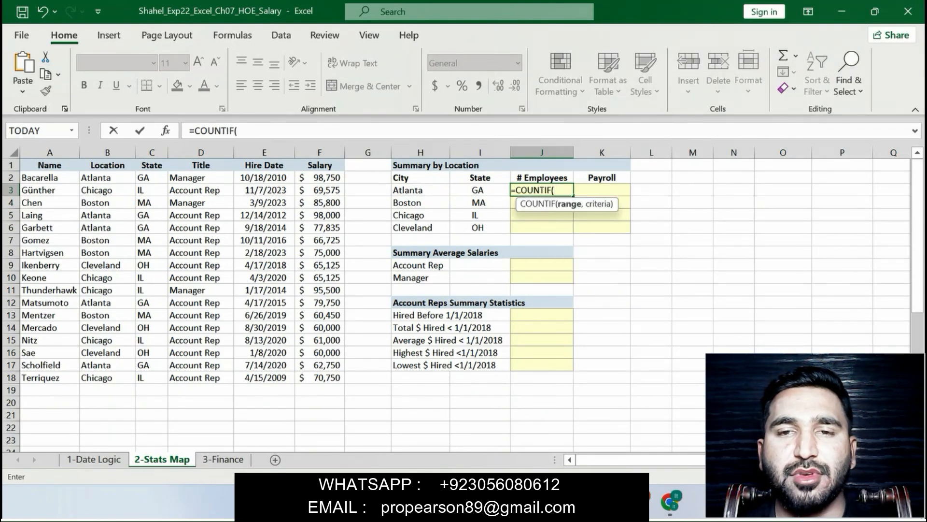
Recheck step 9's reference requirements in Word and enter $C$2:$C$18 as the COUNTIF range, followed by a comma.
key(alt+Tab)
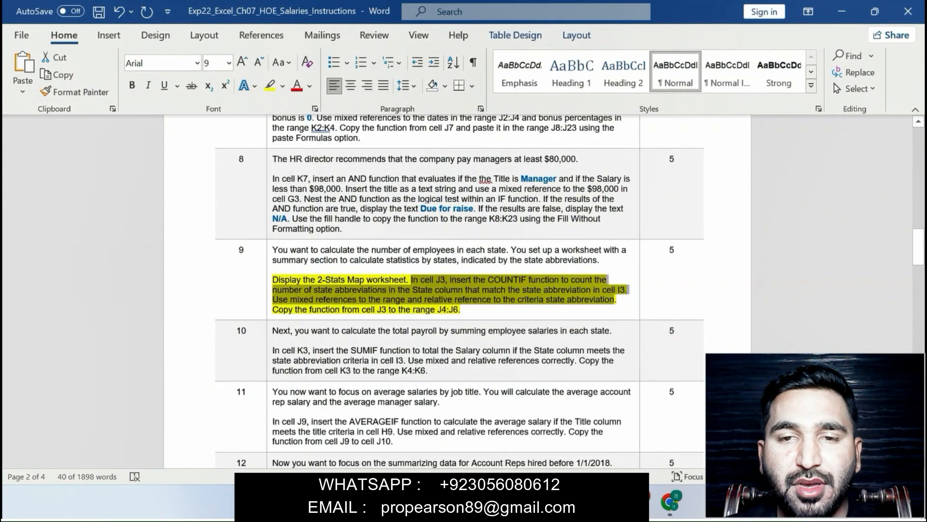
key(alt+Tab)
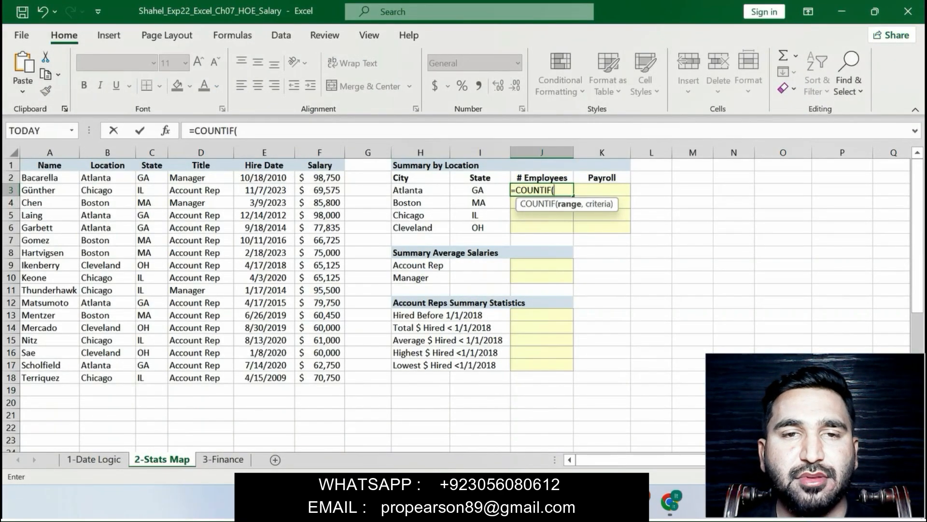
text($C$2)
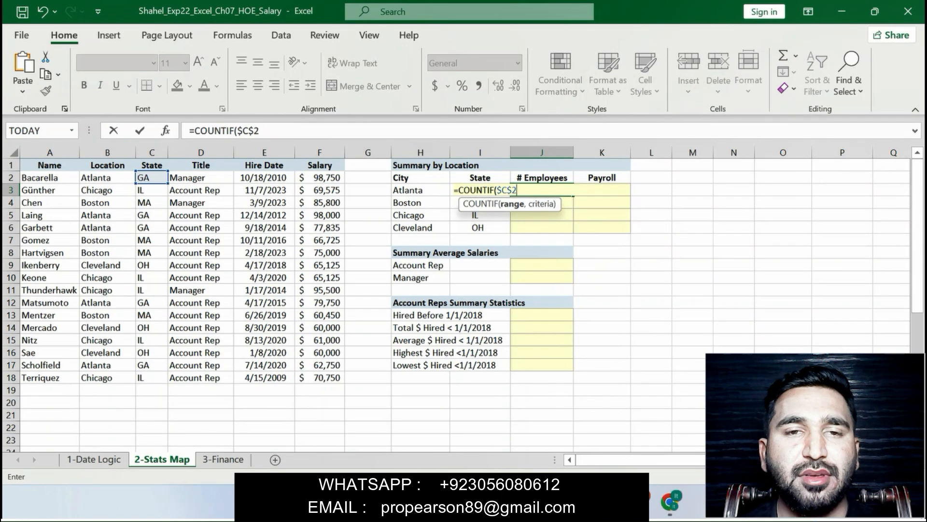
text(:C)
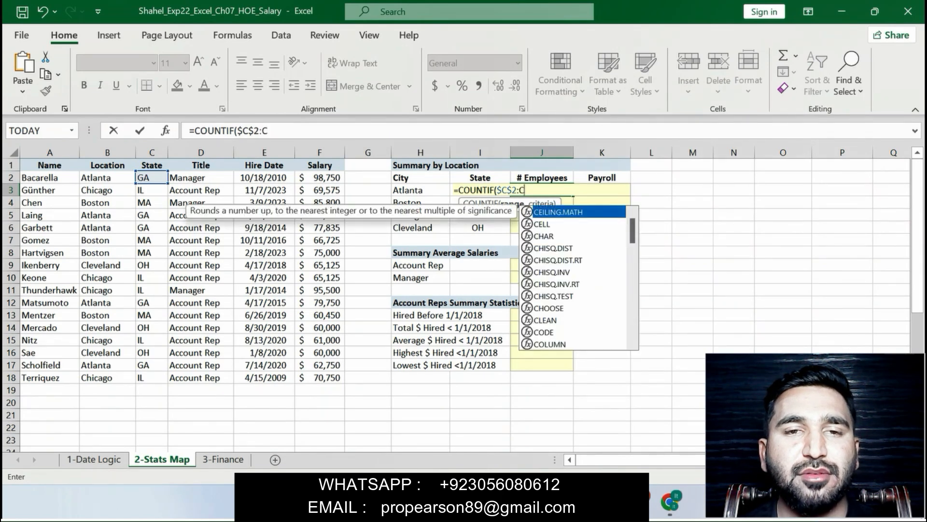
text($18)
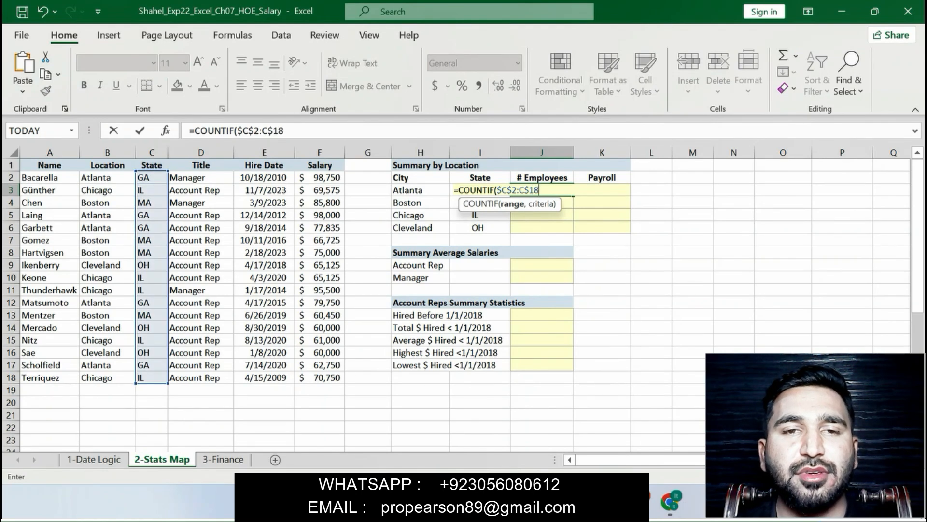
click(262, 130)
text($)
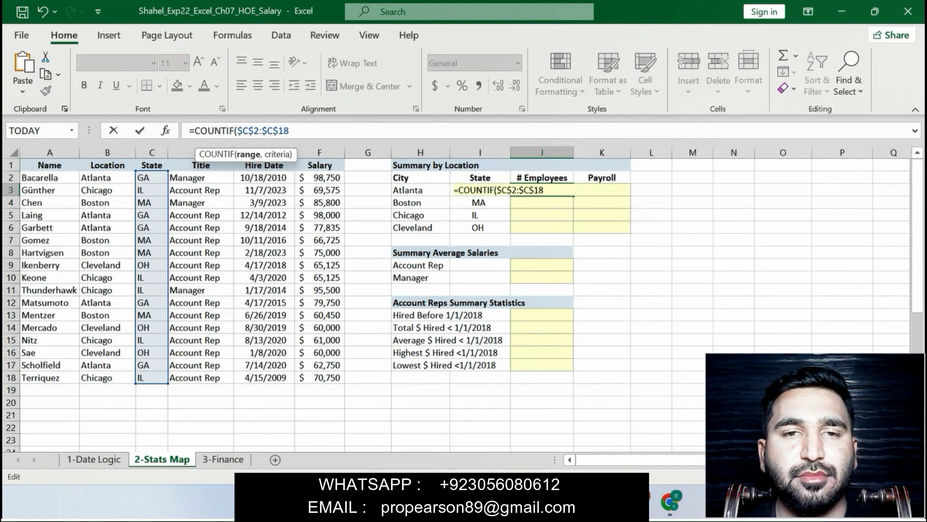
text(,)
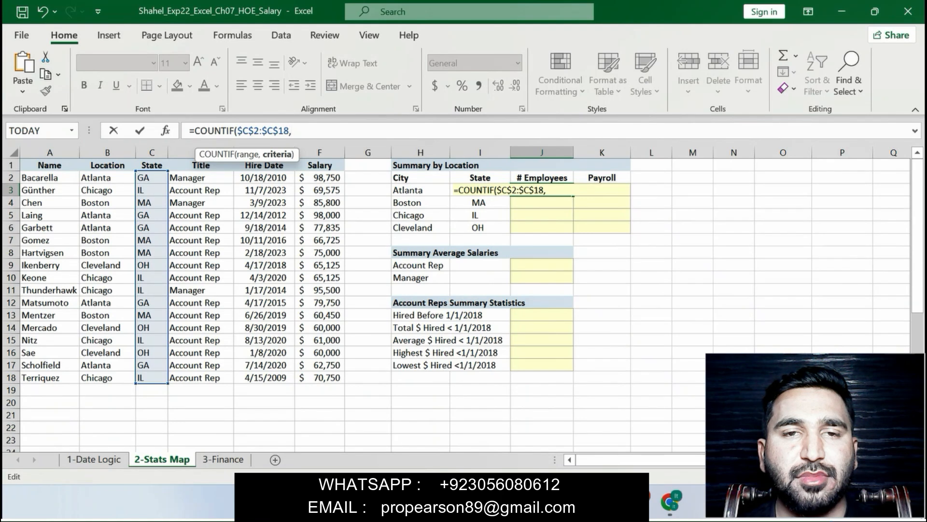
Add I3 as the COUNTIF criteria and complete J3's formula.
text(I3)
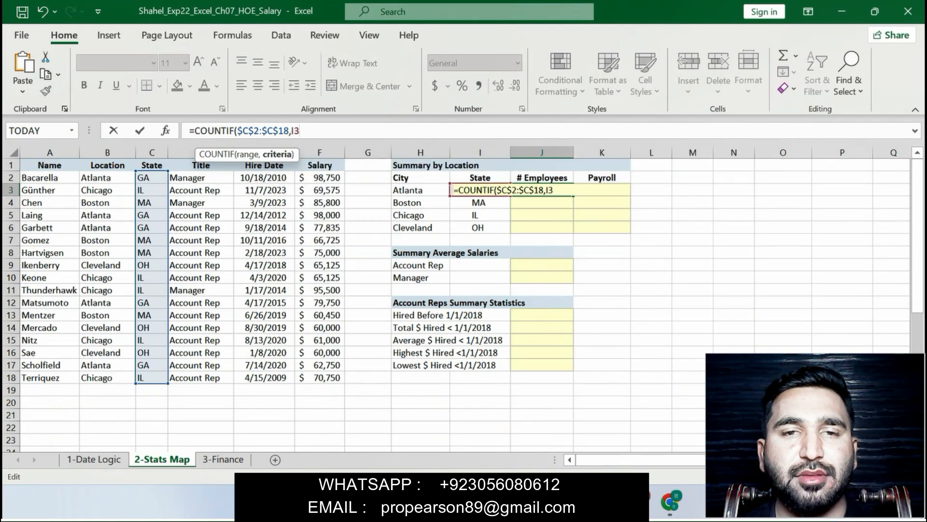
text())
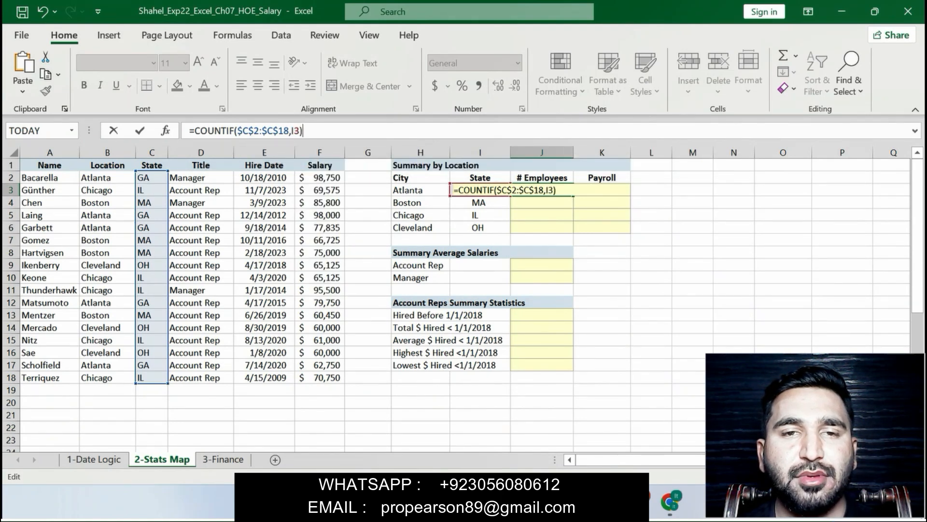
key(Return)
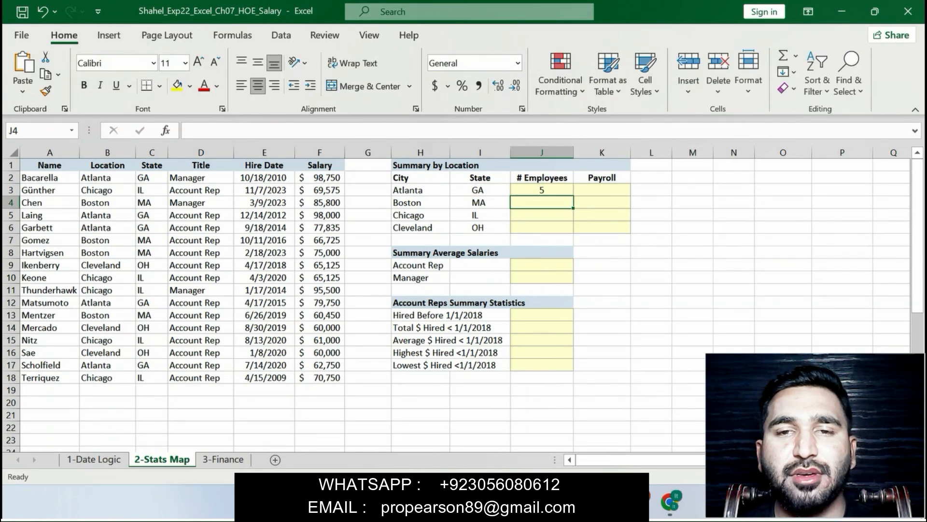
Read step 9's copy instruction in Word and fill J3's COUNTIF formula down through J6 in Excel.
click(542, 190)
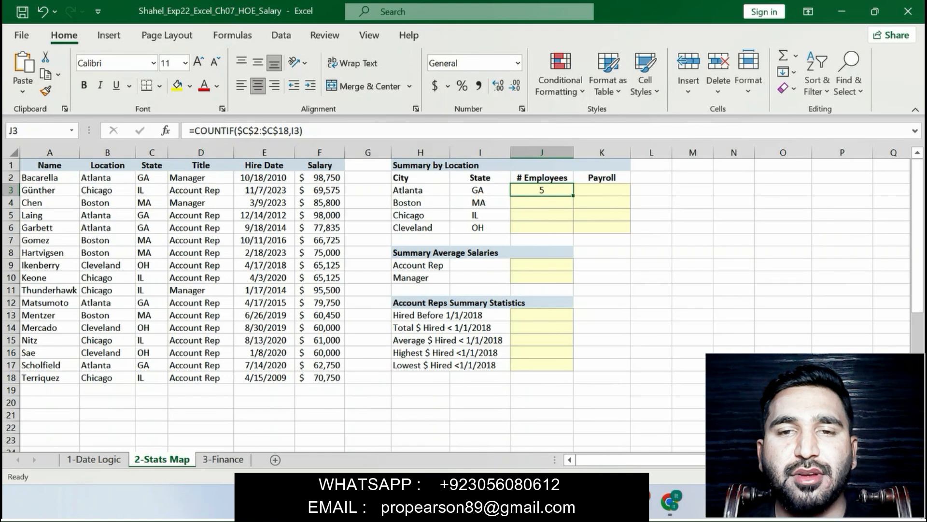
key(alt+Tab)
drag(295, 309, 458, 310)
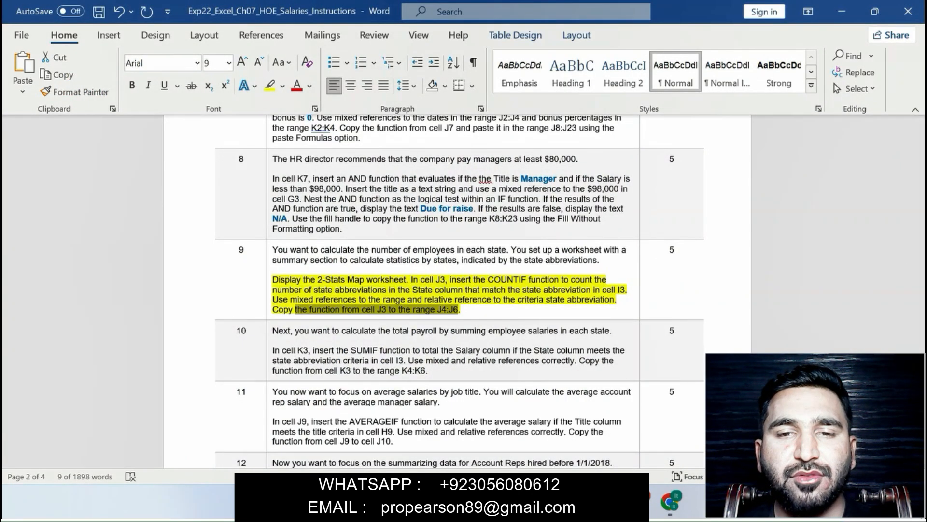
key(alt+Tab)
drag(573, 195, 573, 231)
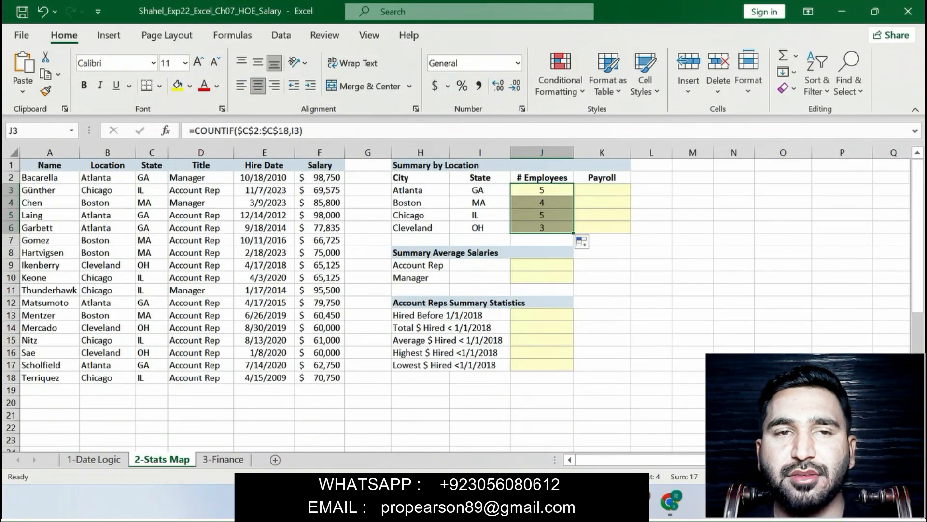
In the Word instructions, remove step 9's highlight and highlight step 10's SUMIF paragraph in yellow.
key(alt+Tab)
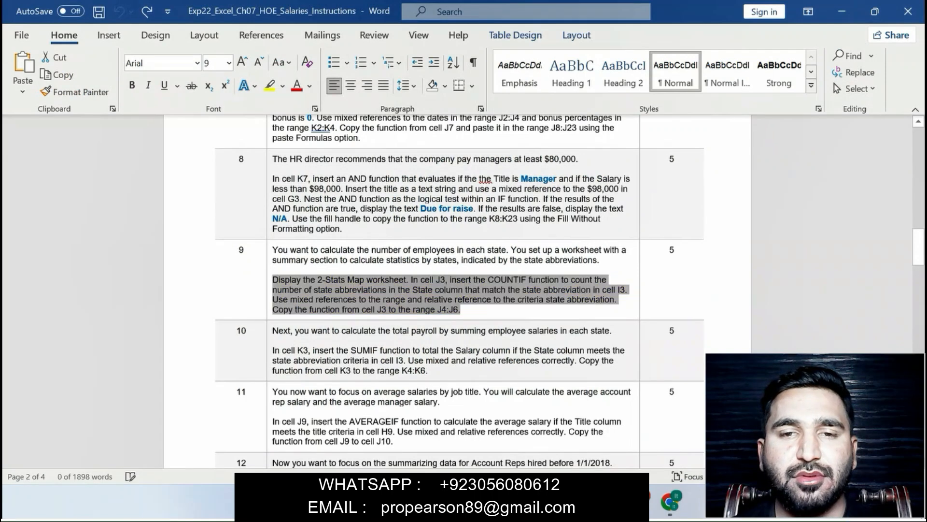
drag(272, 350, 430, 371)
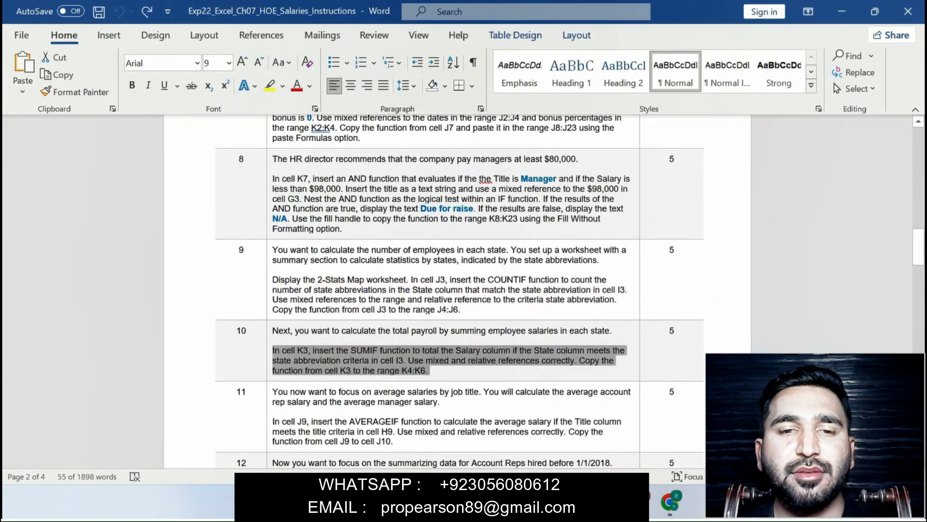
click(527, 347)
Read step 10's SUMIF requirements in Word and begin a SUMIF formula in K3 of 2-Stats Map in Excel.
drag(918, 247, 918, 265)
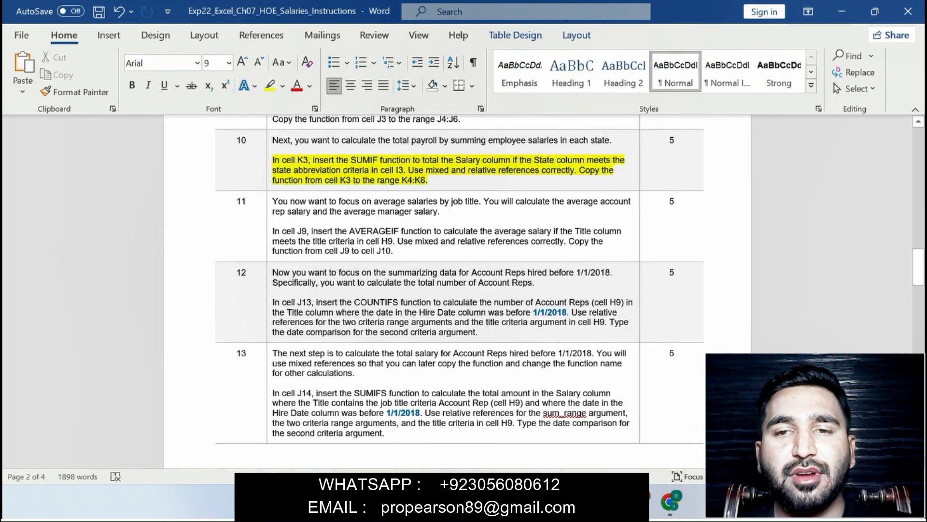
drag(282, 160, 575, 170)
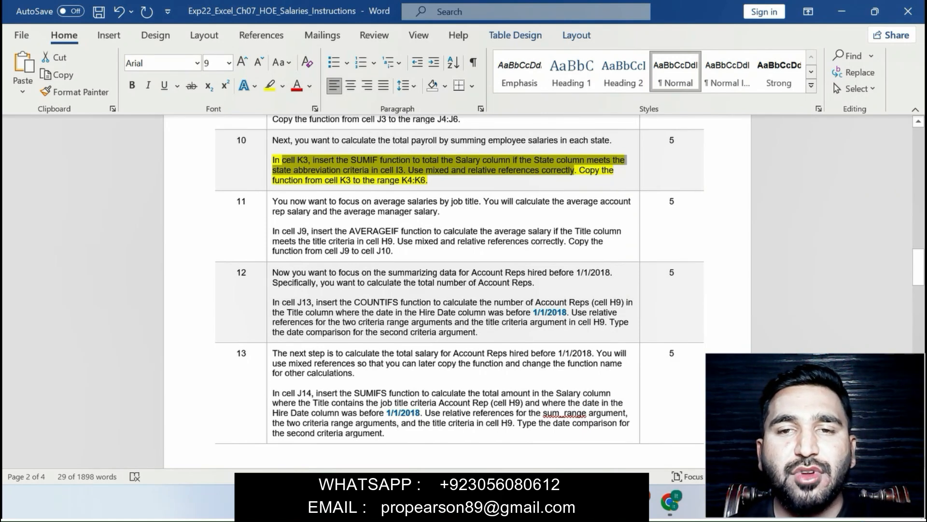
key(alt+Tab)
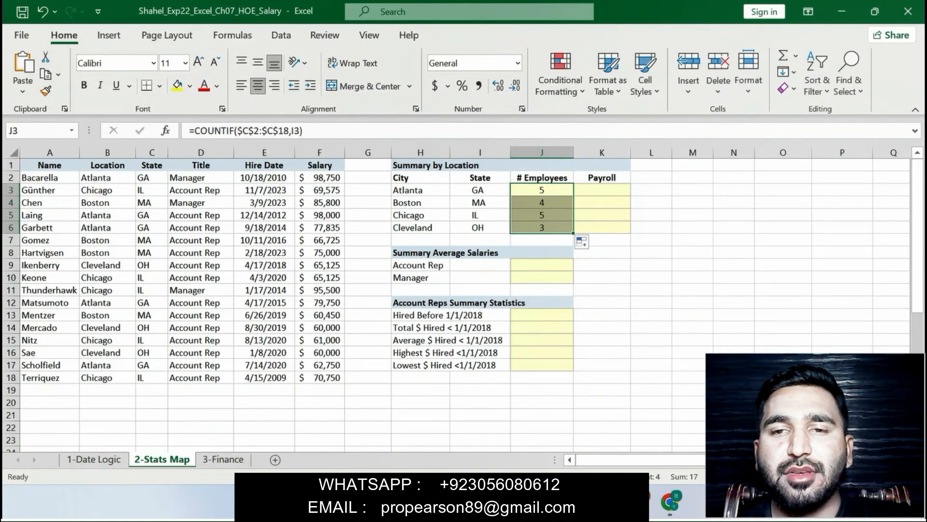
click(602, 190)
click(191, 131)
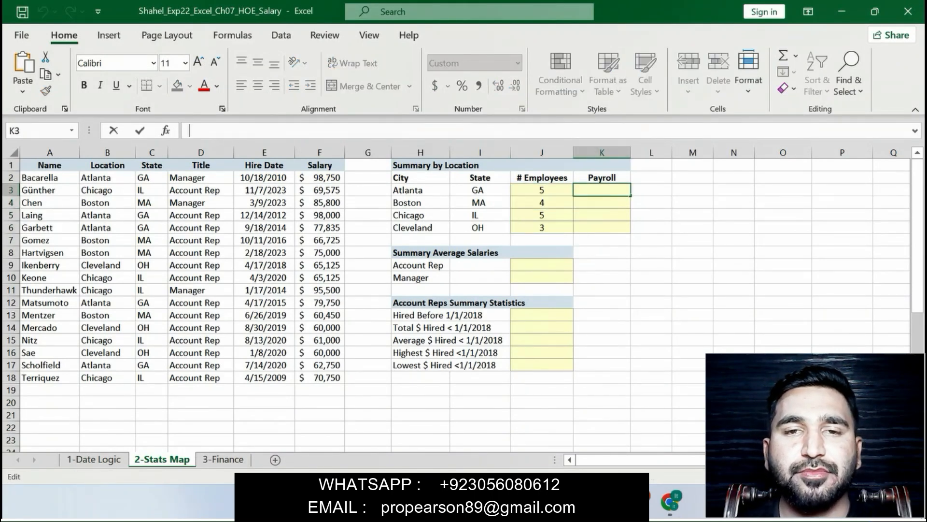
text(=)
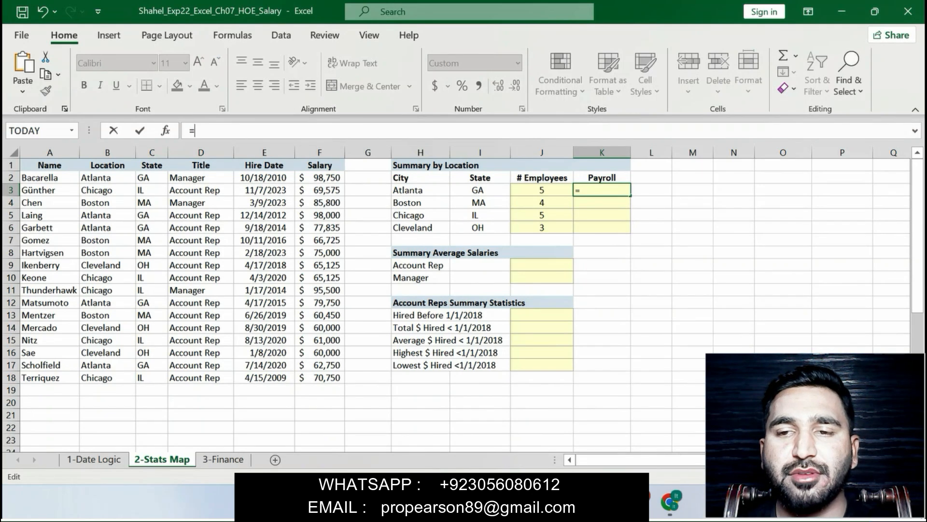
text(SU)
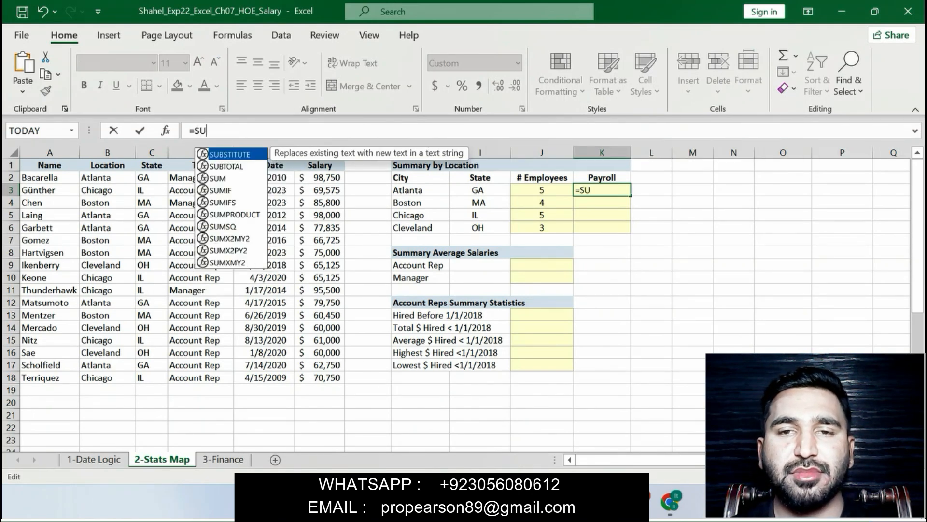
text(MIF)
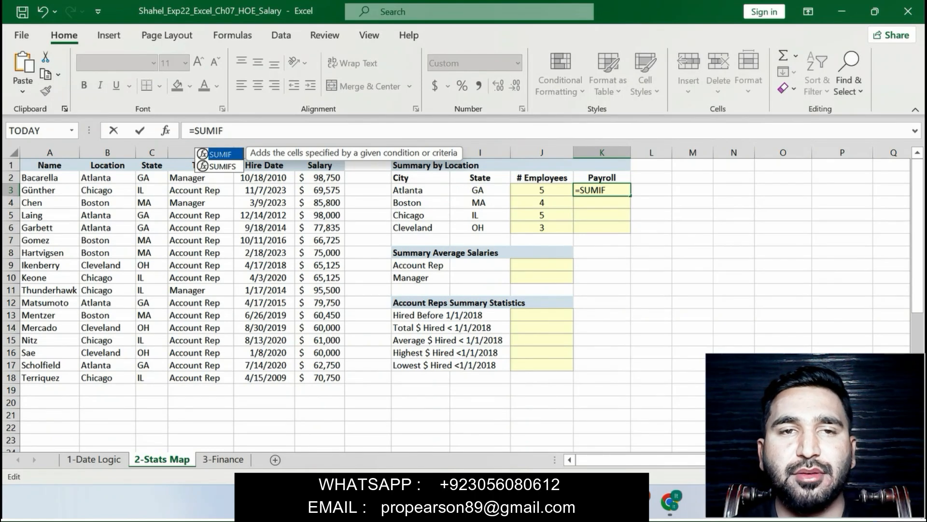
text(()
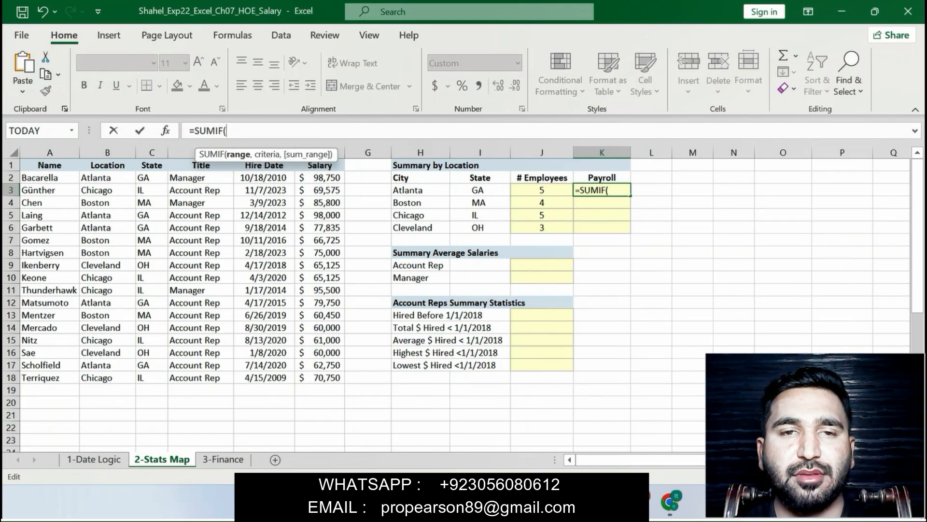
Enter the State column as the SUMIF range with absolute references, $C$2:$C$18, followed by a comma.
drag(151, 177, 152, 377)
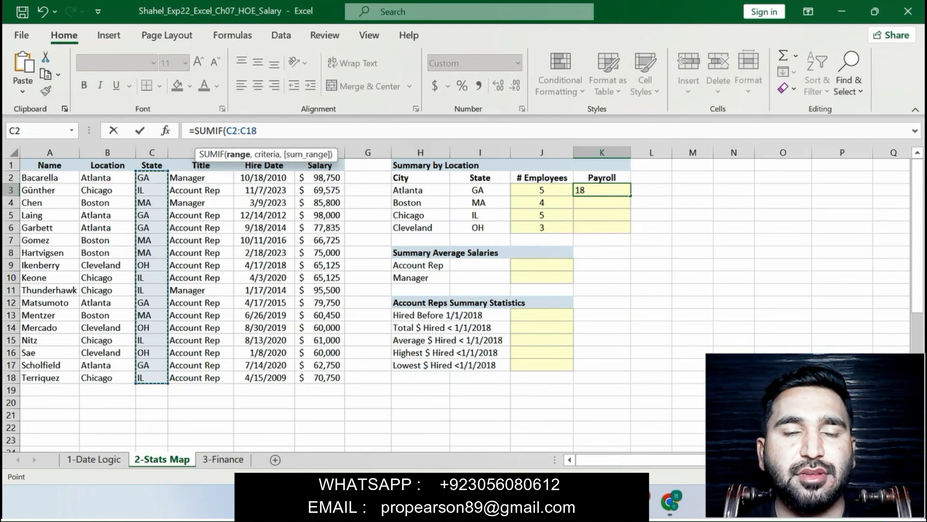
click(226, 131)
text($C)
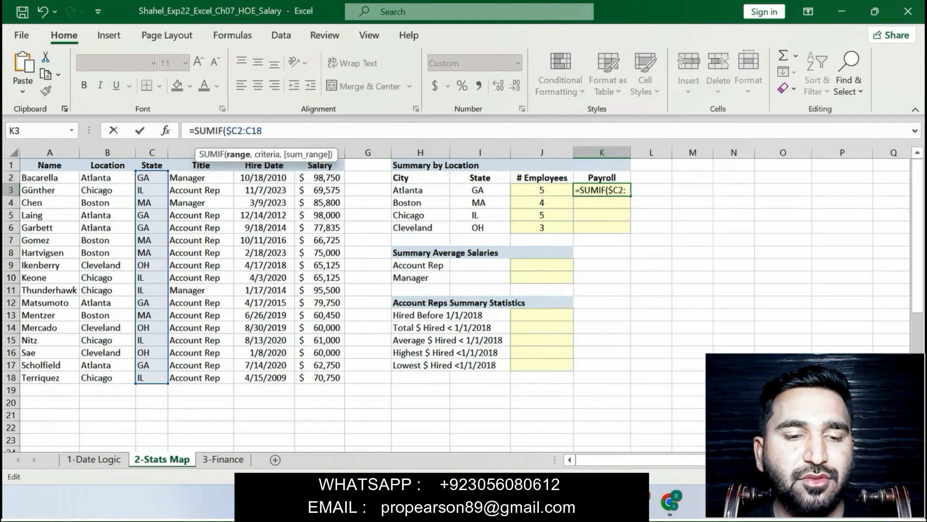
text($2:)
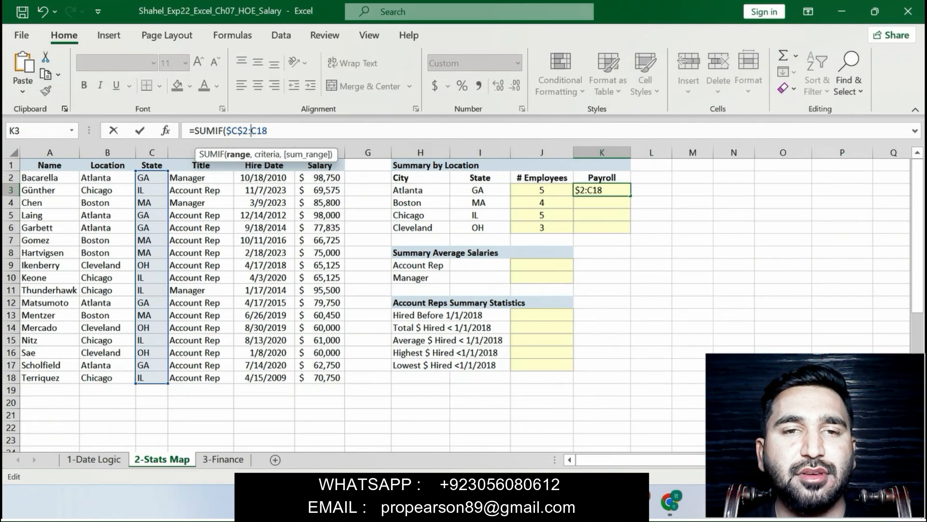
text($)
key(Right)
text($)
key(Right)
key(Right)
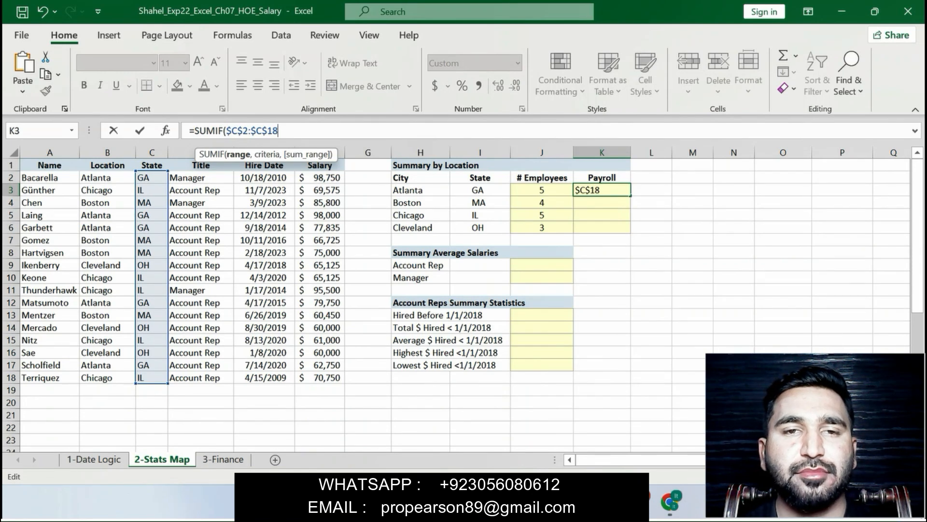
text(,)
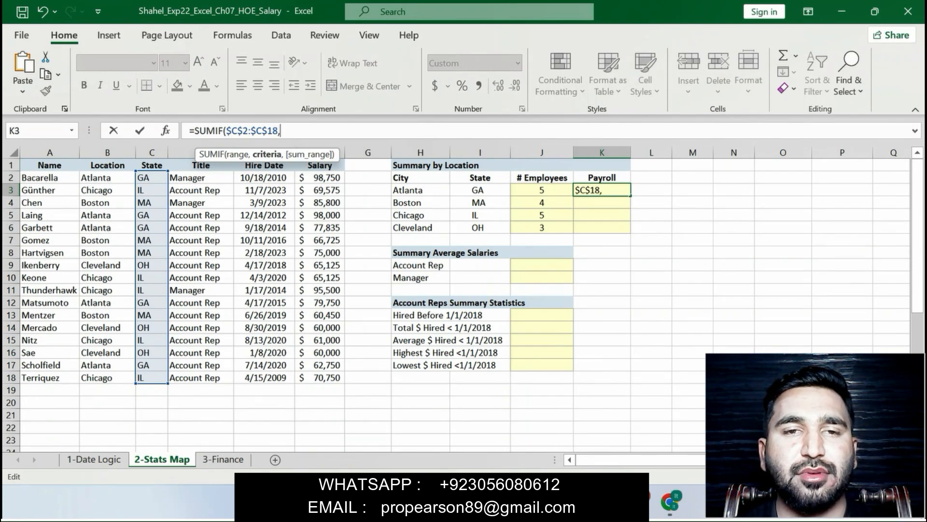
Add I3 as the SUMIF criteria and F2:F18 as the sum range, completing K3's formula.
click(480, 190)
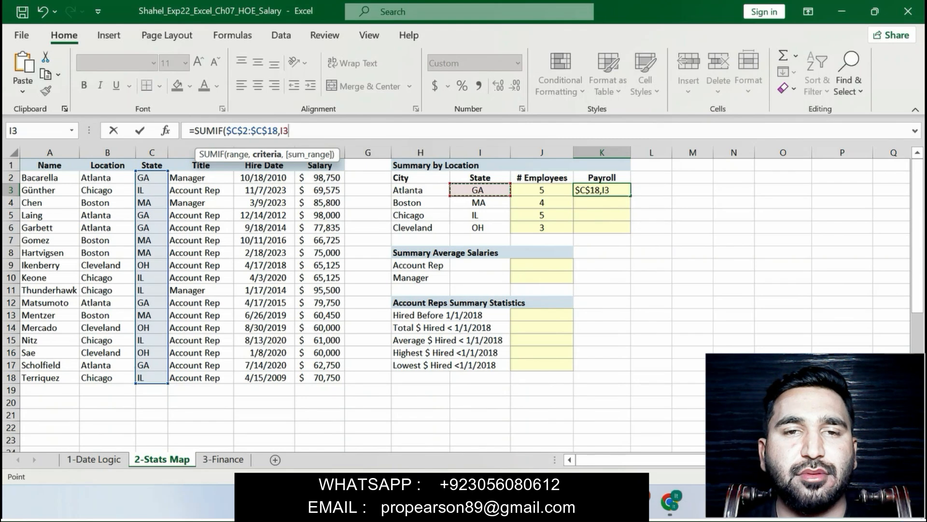
click(289, 131)
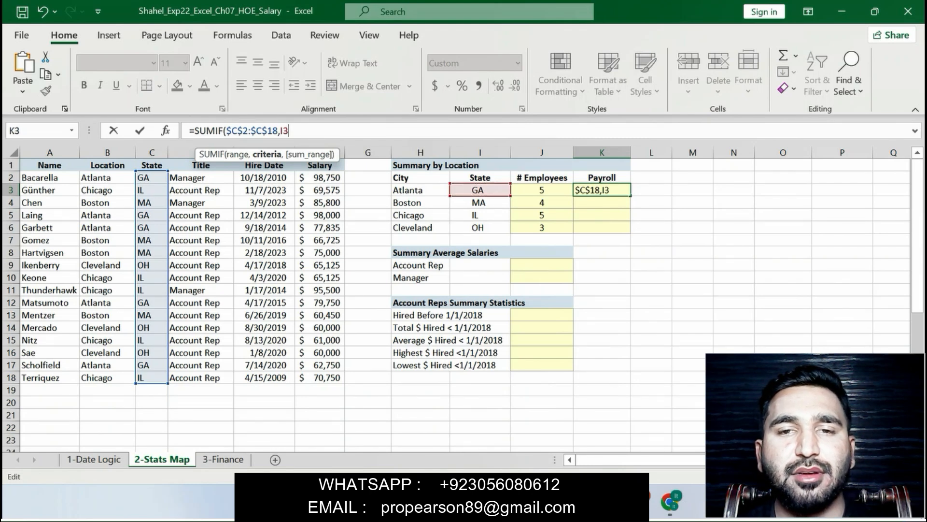
key(alt+Tab)
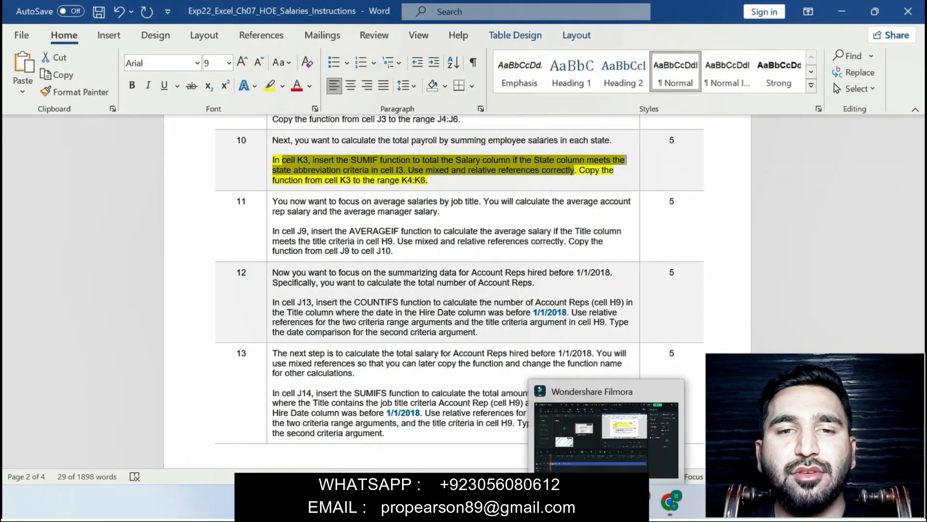
key(alt+Tab)
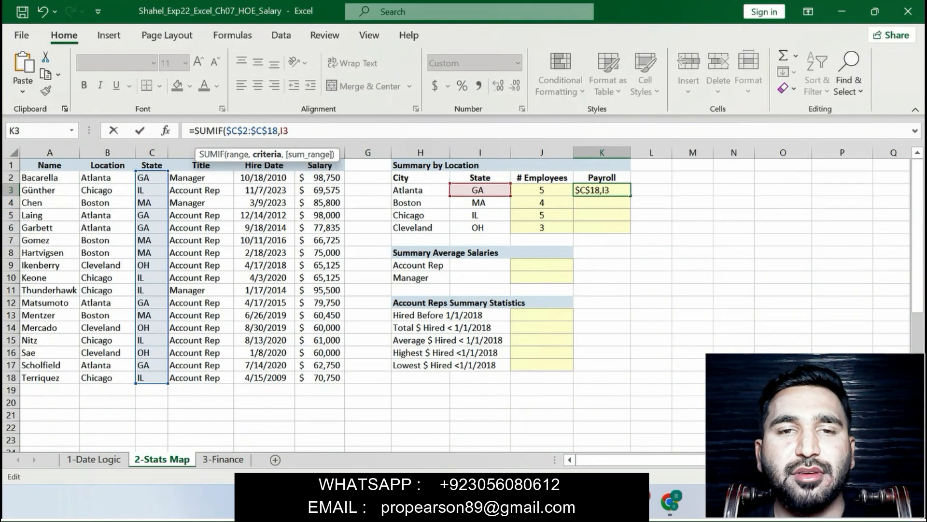
text(,)
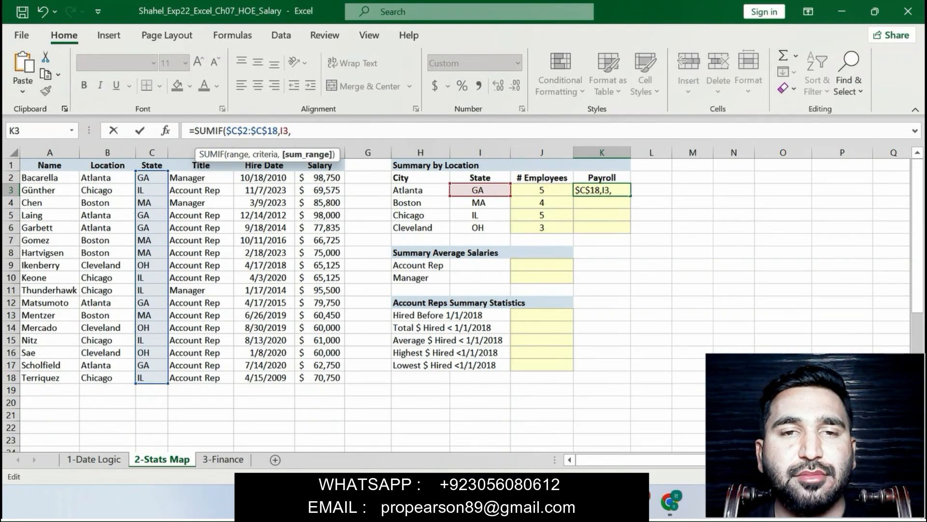
click(319, 178)
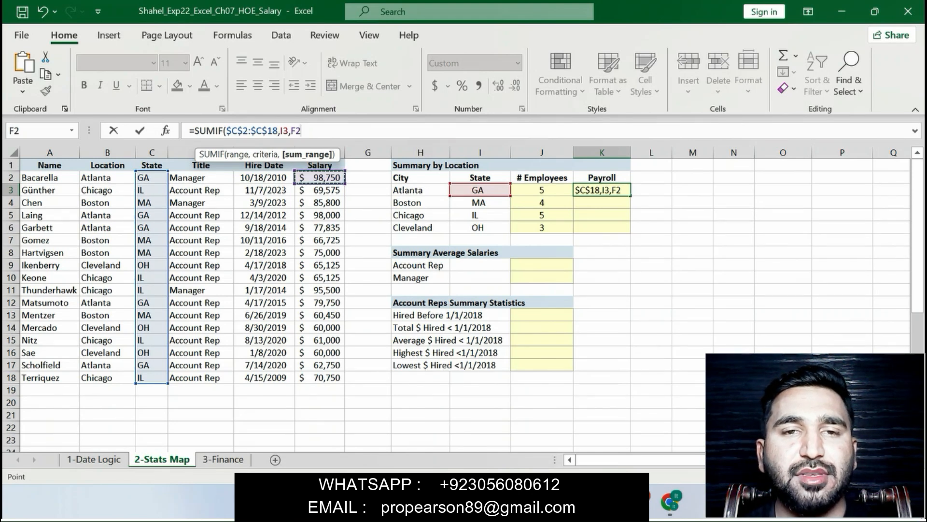
drag(320, 178, 320, 378)
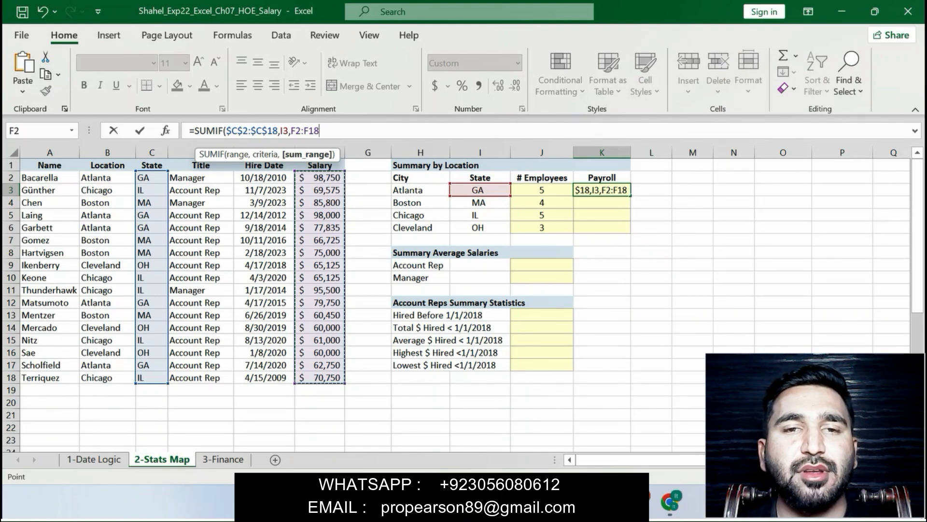
text())
key(Return)
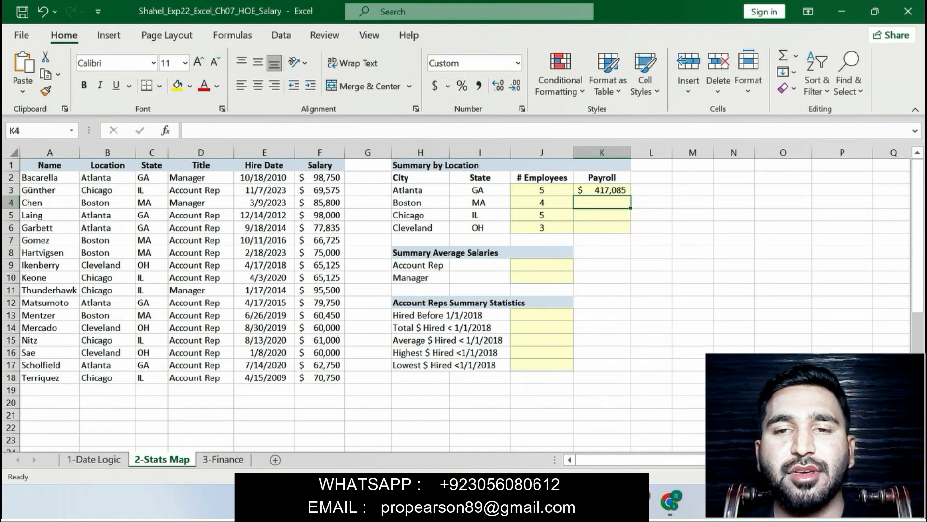
Read step 10's copy instruction in Word and fill K3's SUMIF formula down through K6 in Excel.
click(602, 190)
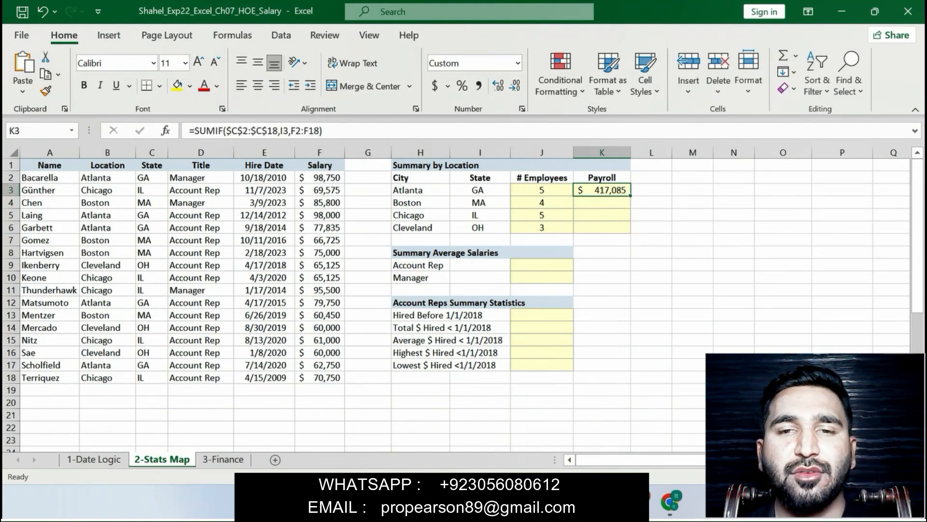
key(alt+Tab)
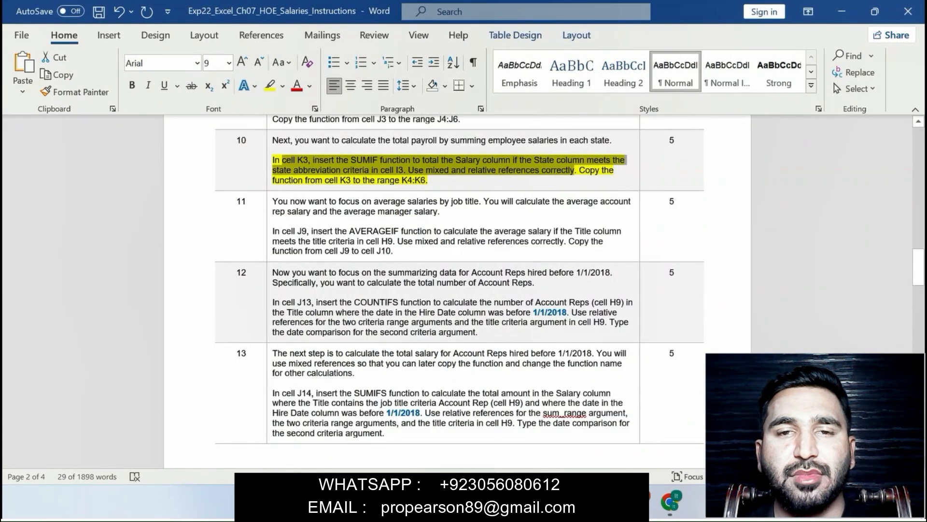
drag(579, 171, 428, 181)
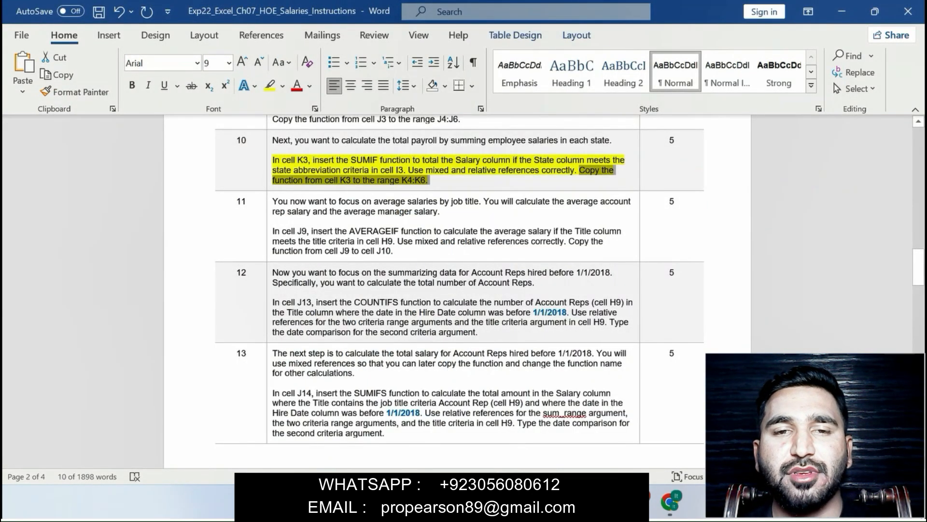
key(alt+Tab)
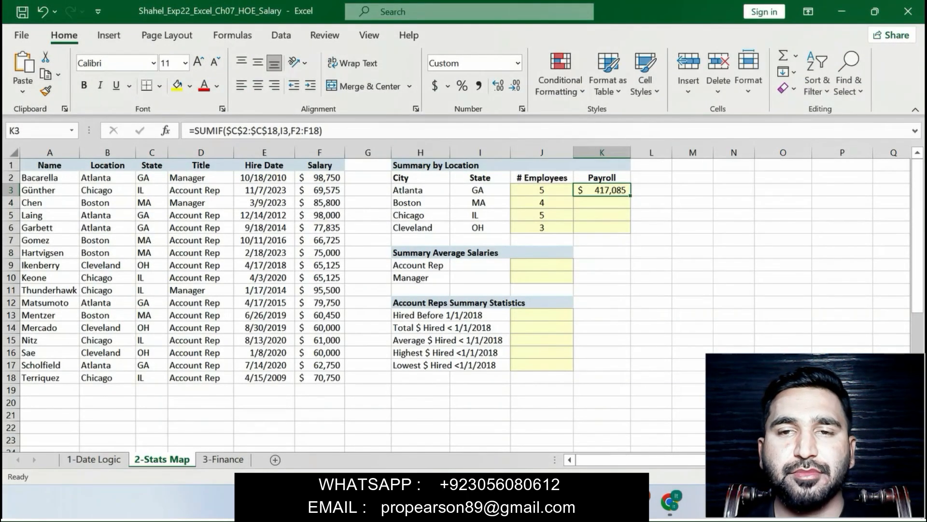
drag(630, 195, 630, 231)
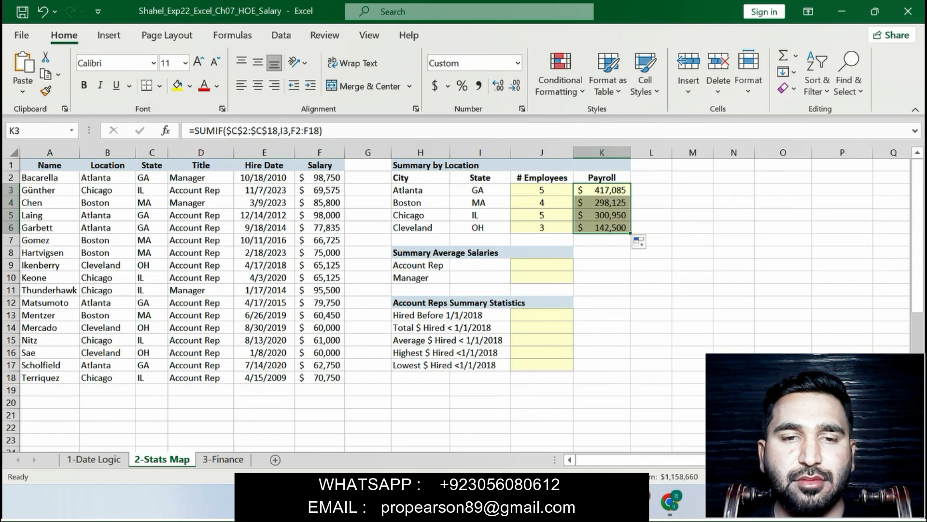
In the Word instructions, delete step 10's sentence about copying K3 and highlight step 11's AVERAGEIF paragraph in yellow.
key(alt+Tab)
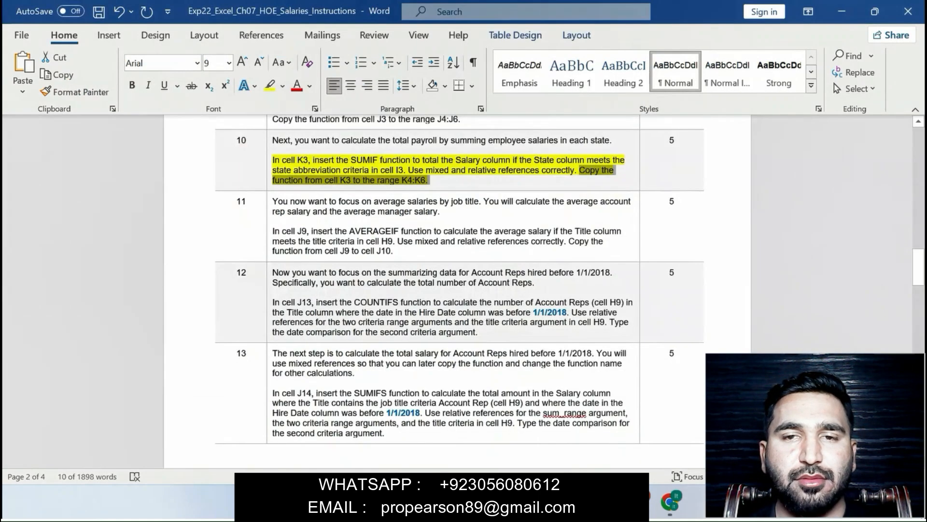
drag(918, 267, 918, 304)
drag(918, 350, 918, 271)
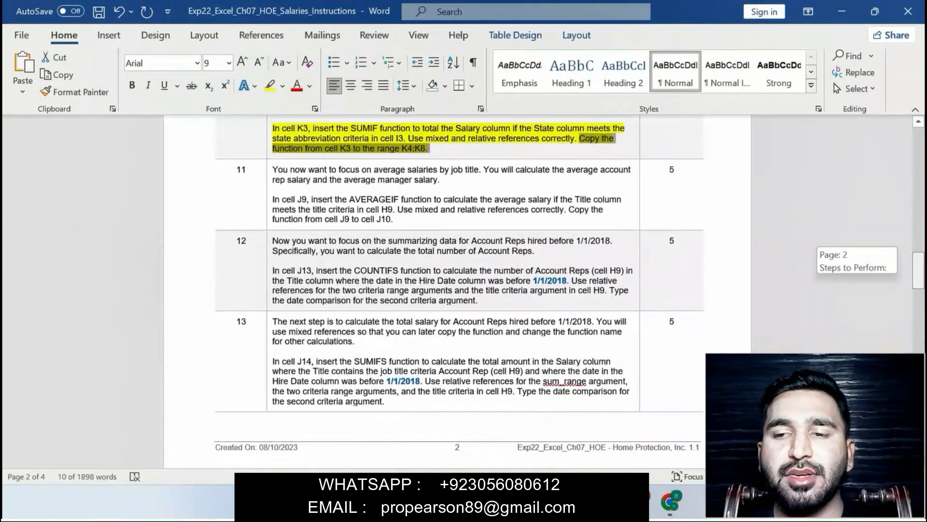
key(Delete)
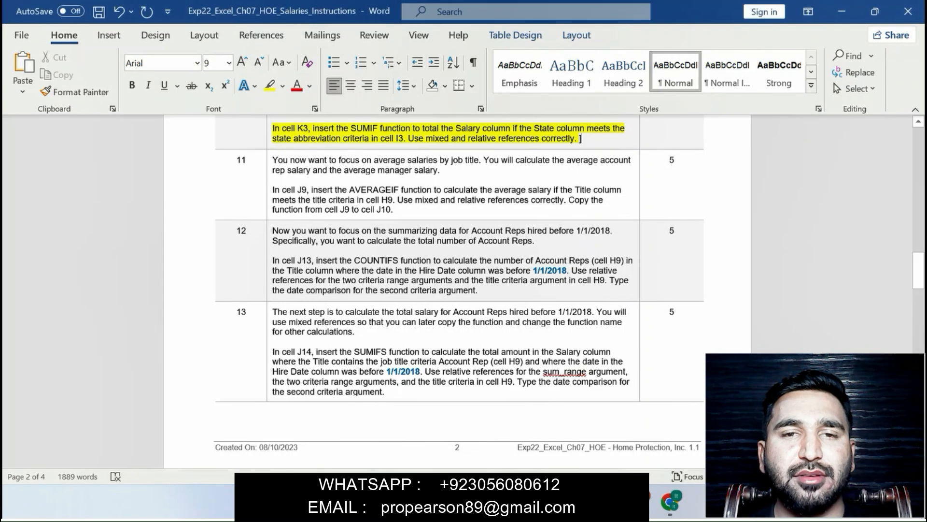
drag(275, 180, 421, 211)
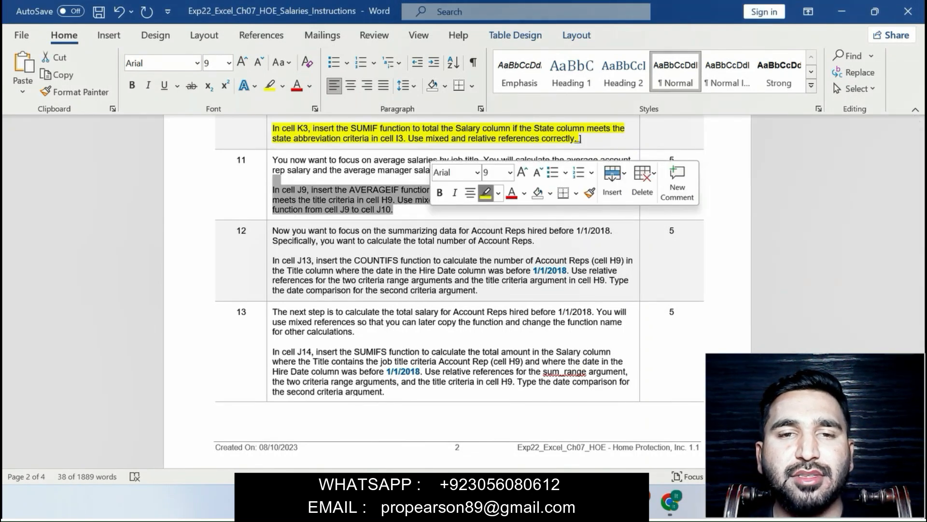
click(486, 193)
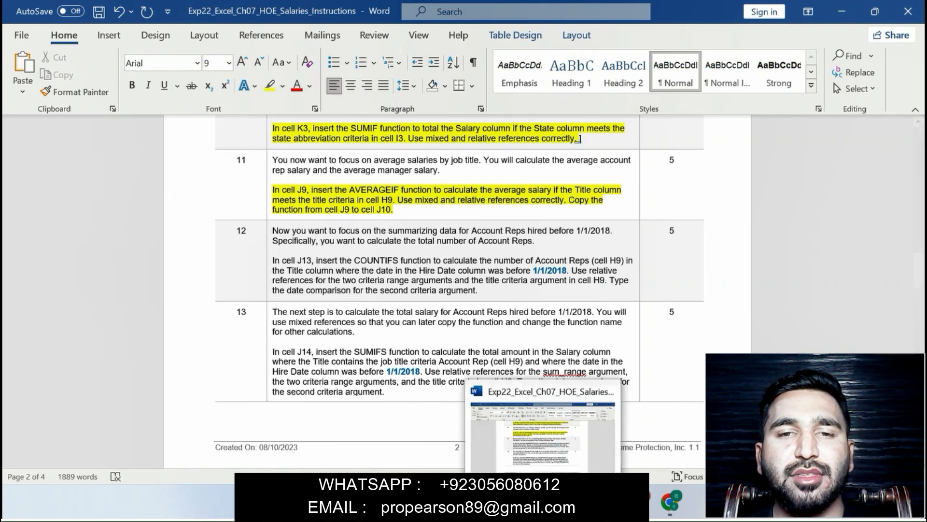
Switch to Excel and begin an AVERAGEIF formula in cell J9 of the 2-Stats Map sheet.
click(576, 502)
click(542, 265)
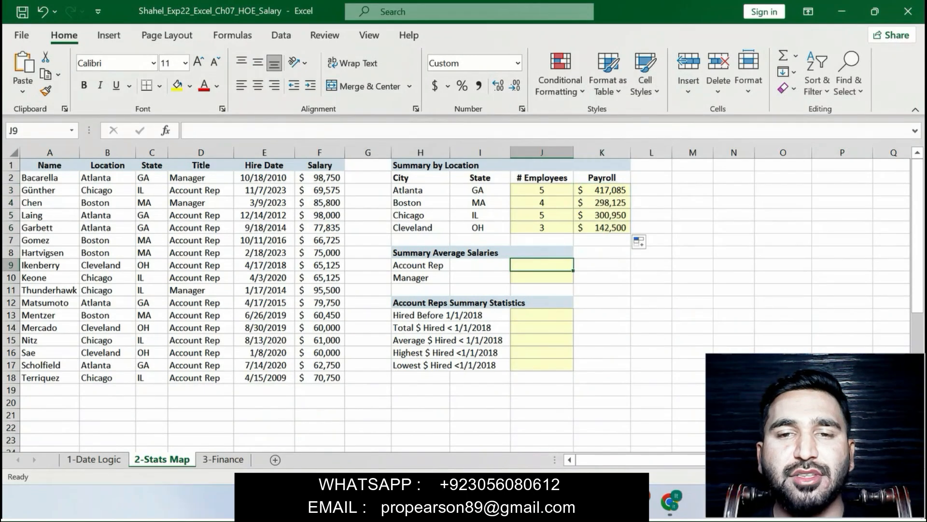
text(=)
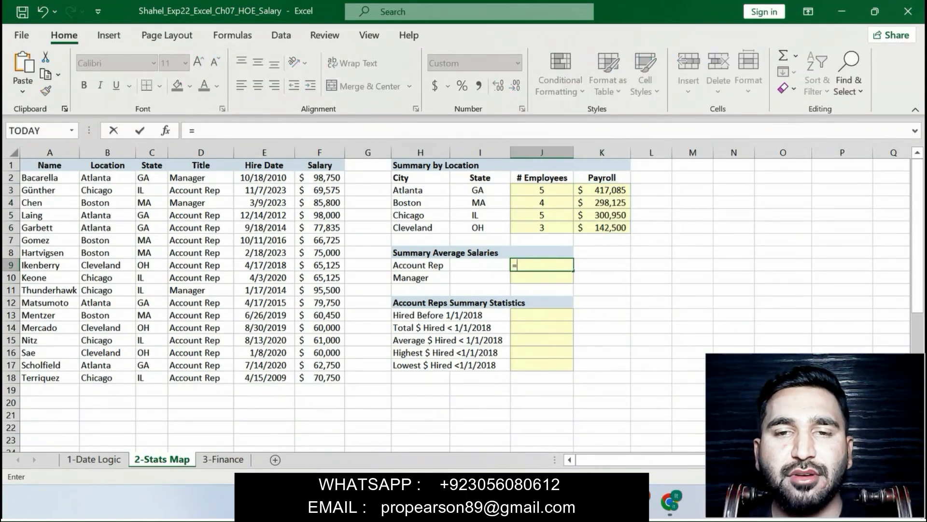
text(AV)
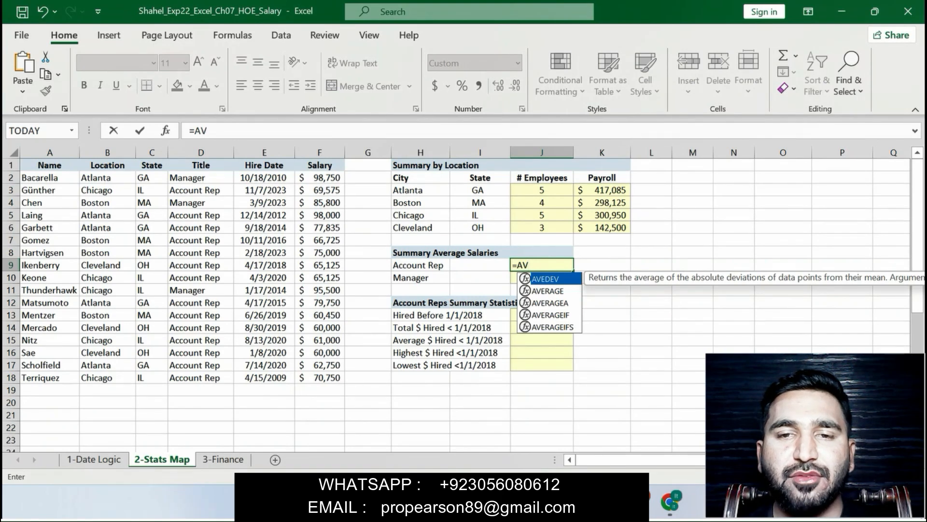
text(ER)
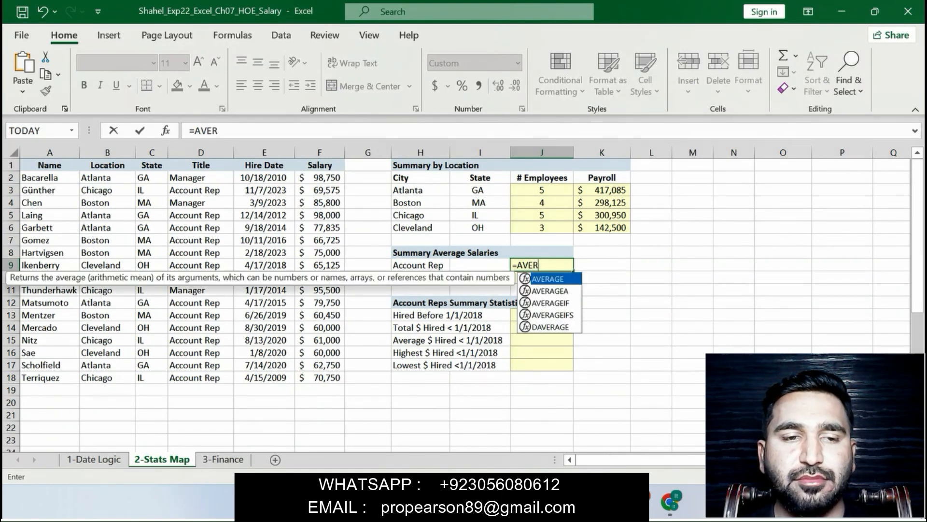
key(Down)
key(Down)
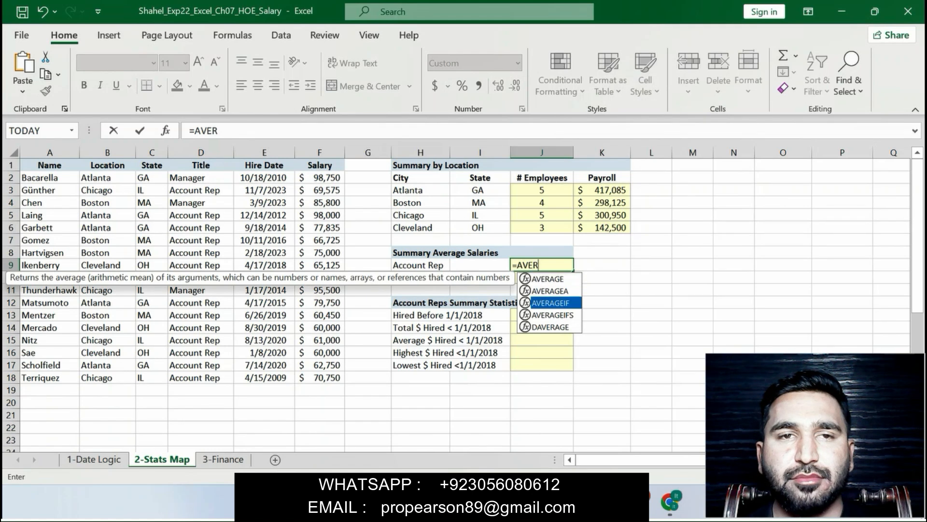
key(Tab)
click(248, 130)
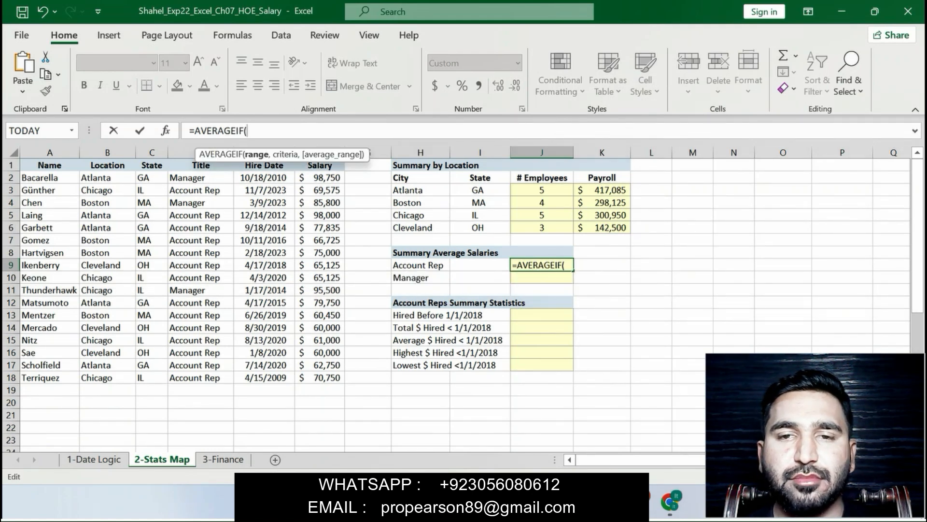
Enter the Title column as the AVERAGEIF range with absolute references, $D$2:$D$18, followed by a comma.
text($)
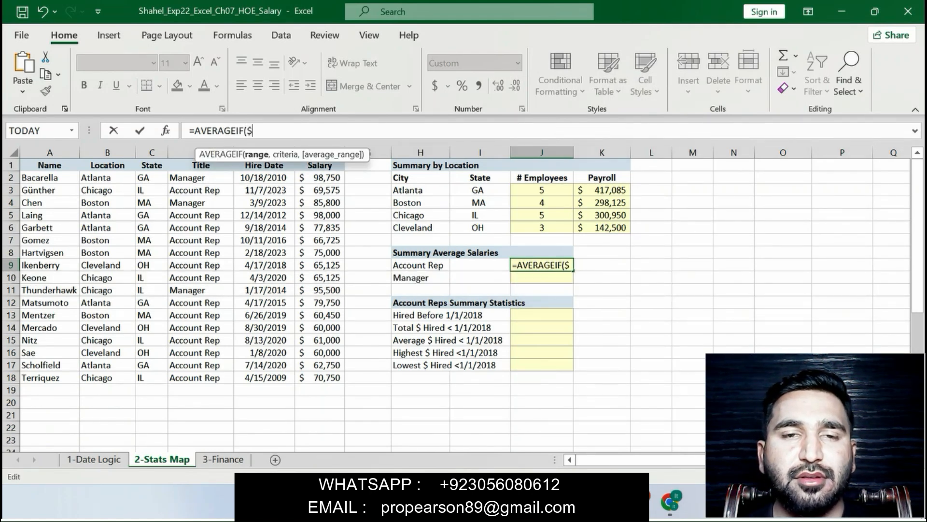
text(D$2)
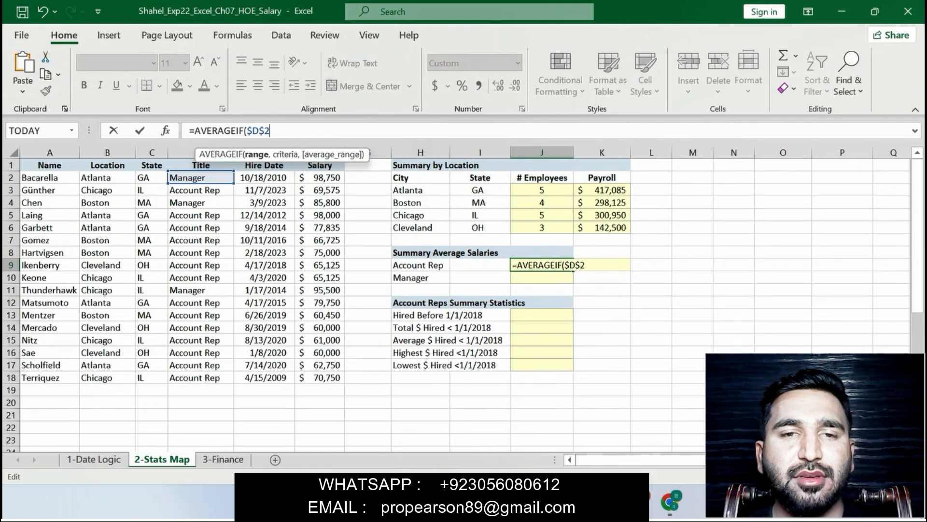
text(:$D)
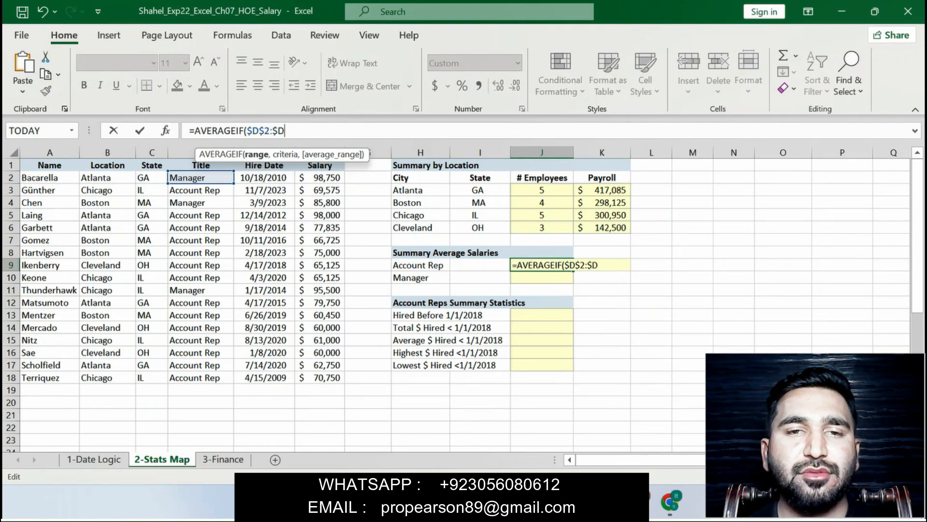
text($18)
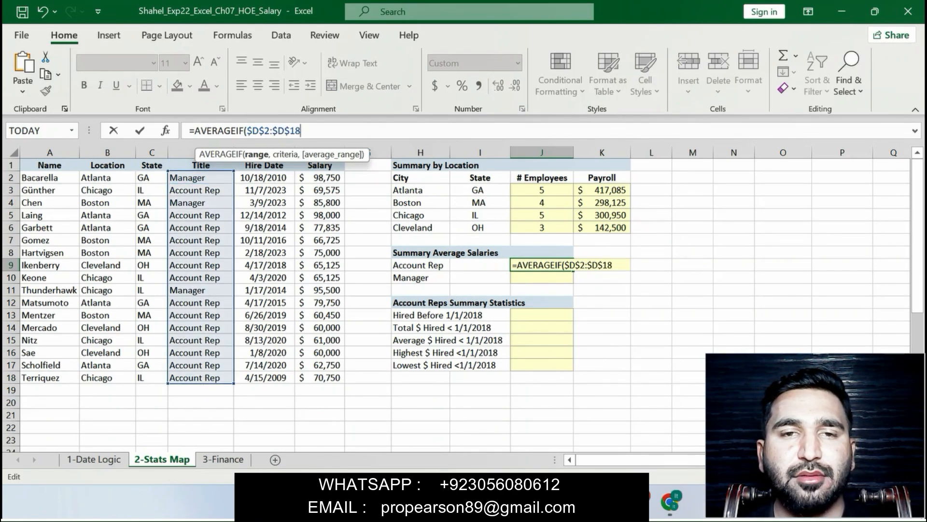
text(,)
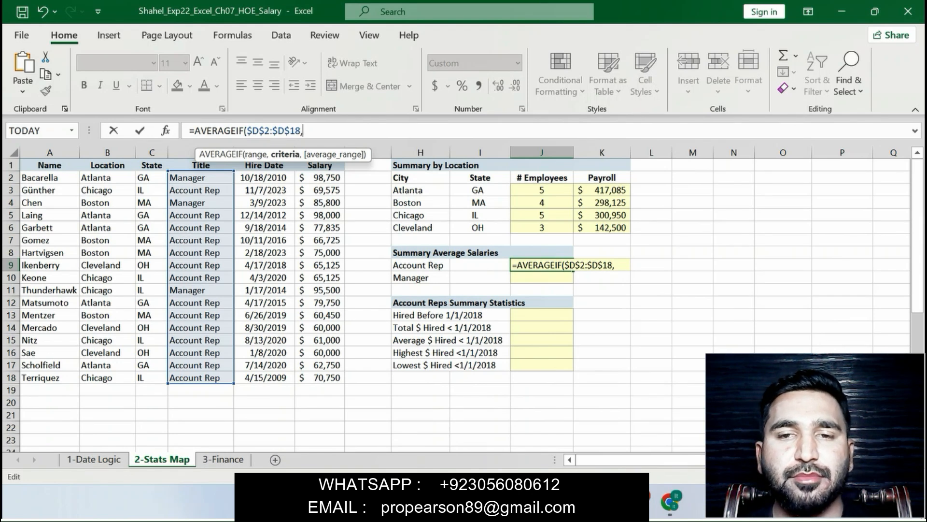
Add H9 as the AVERAGEIF criteria and the Salary cells F2:F18 as the average range.
text(H9)
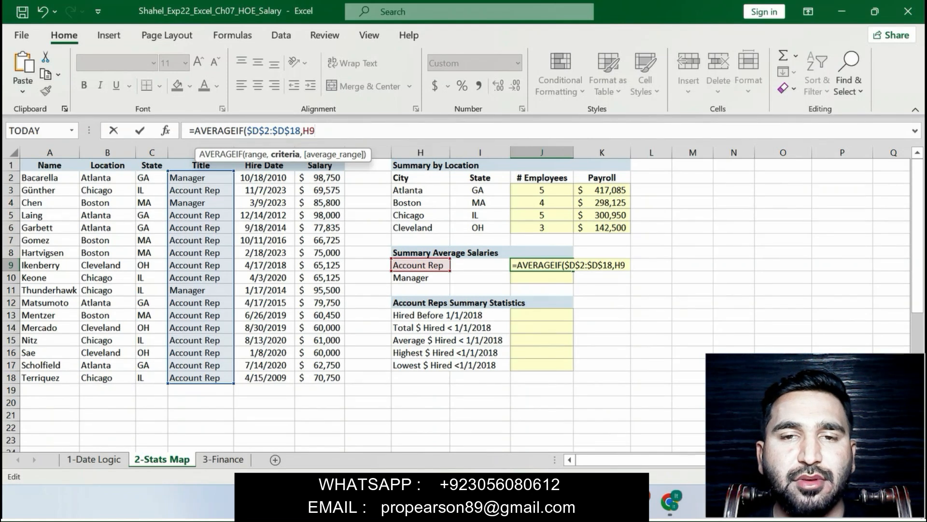
text(,)
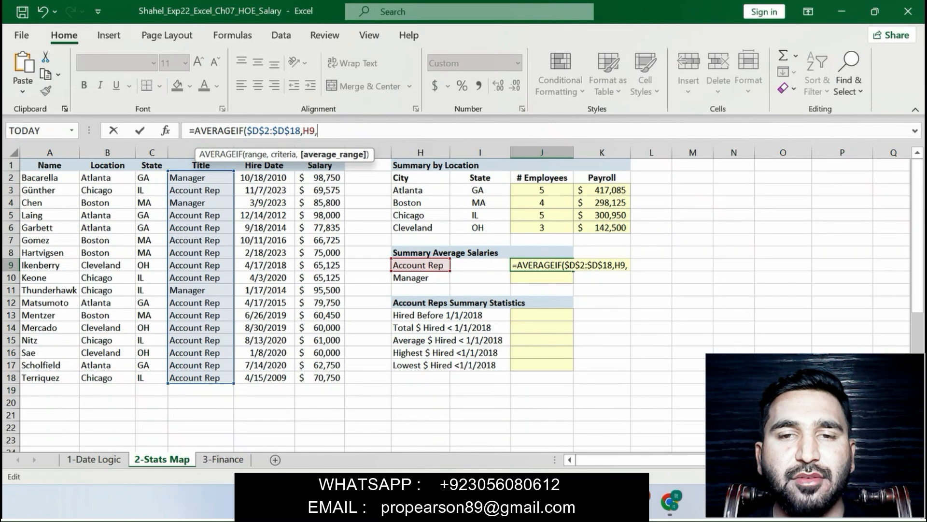
click(320, 178)
drag(320, 178, 319, 377)
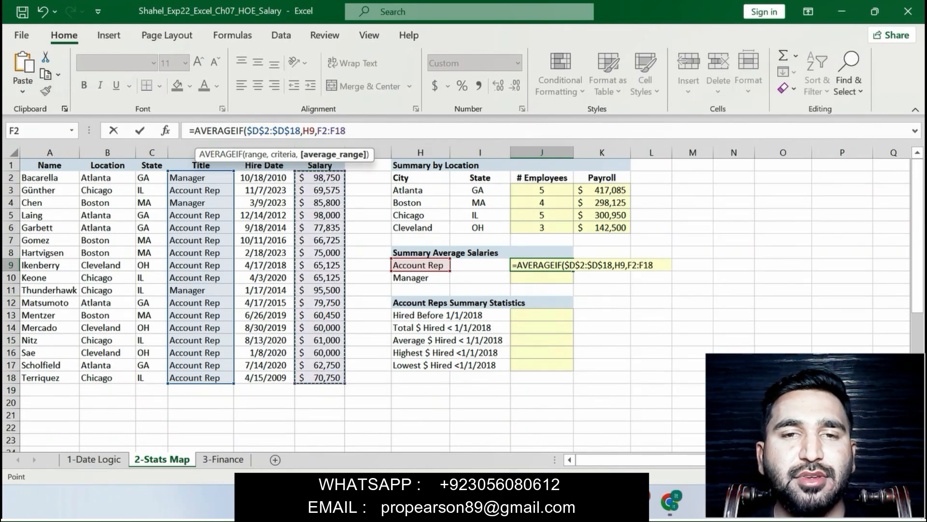
Make the average range absolute as $F$2:$F$18, close the parenthesis and commit J9's formula.
click(317, 131)
text($)
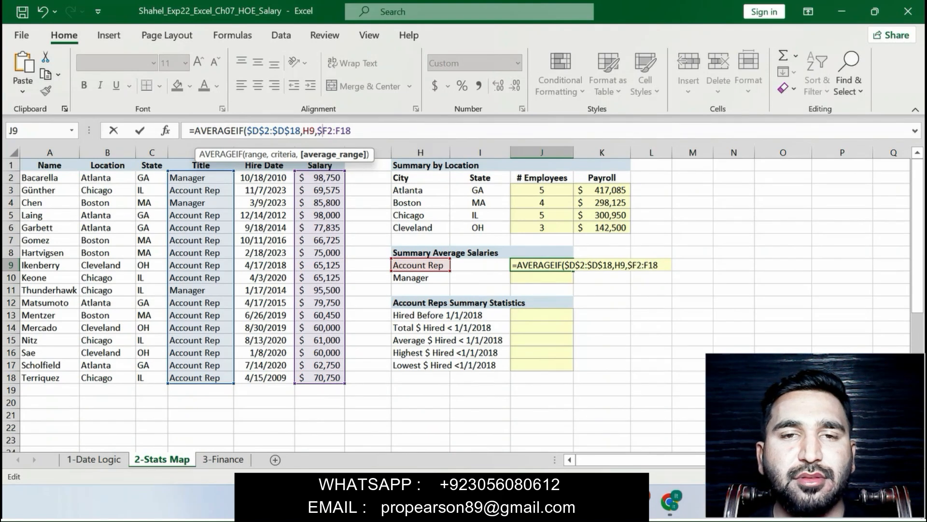
key(Right)
text($)
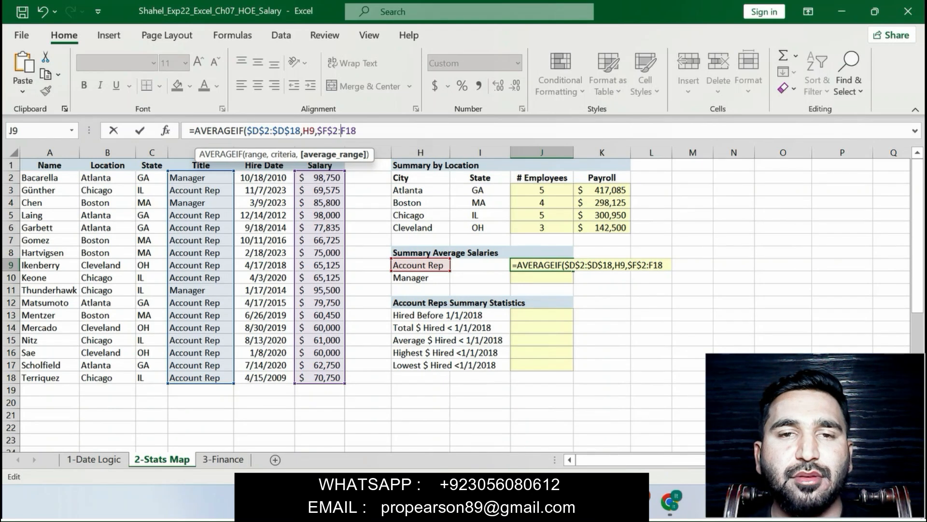
key(Right)
key(Right)
text($)
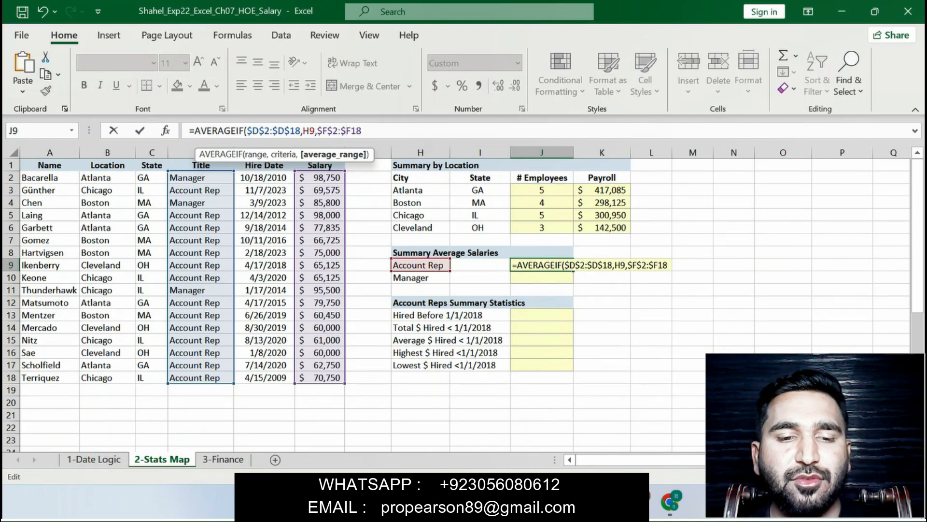
key(Right)
text($18)
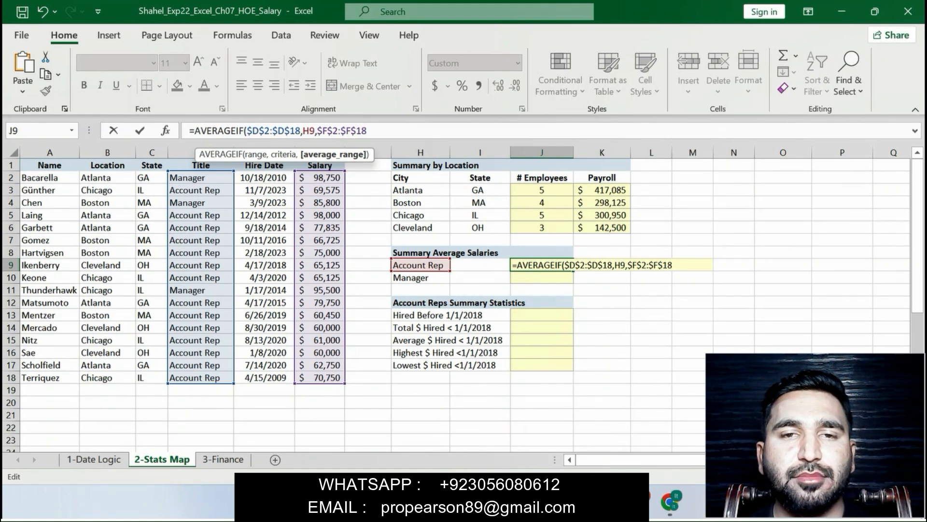
text())
key(Return)
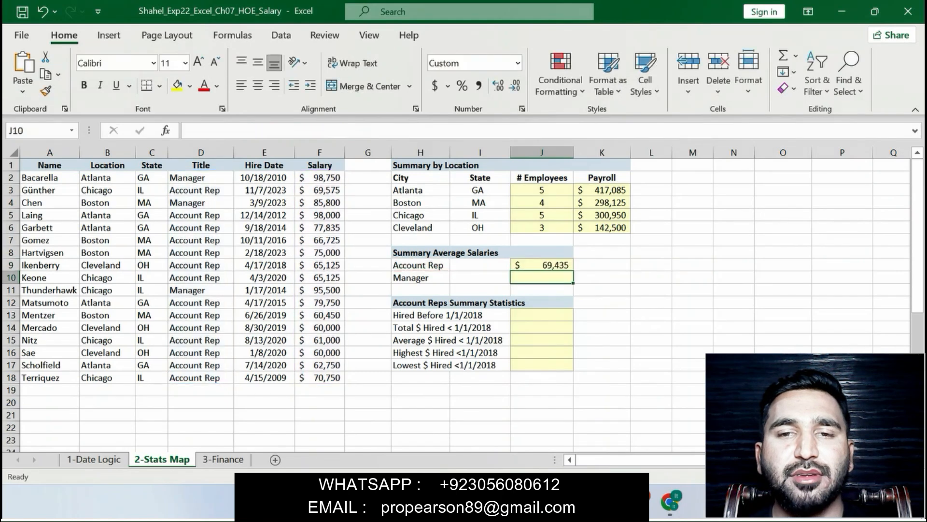
Read step 11's copy instruction in Word and fill J9's AVERAGEIF formula down to J10 in Excel.
click(542, 265)
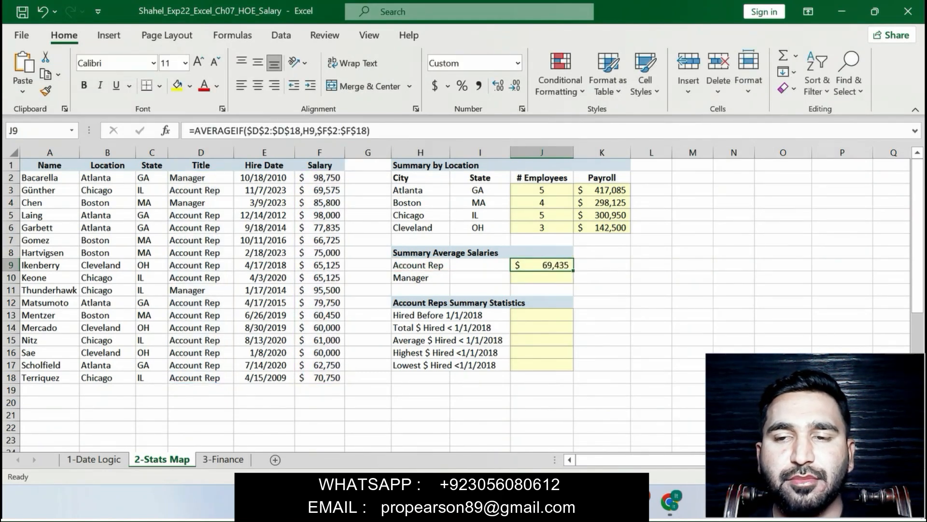
key(alt+Tab)
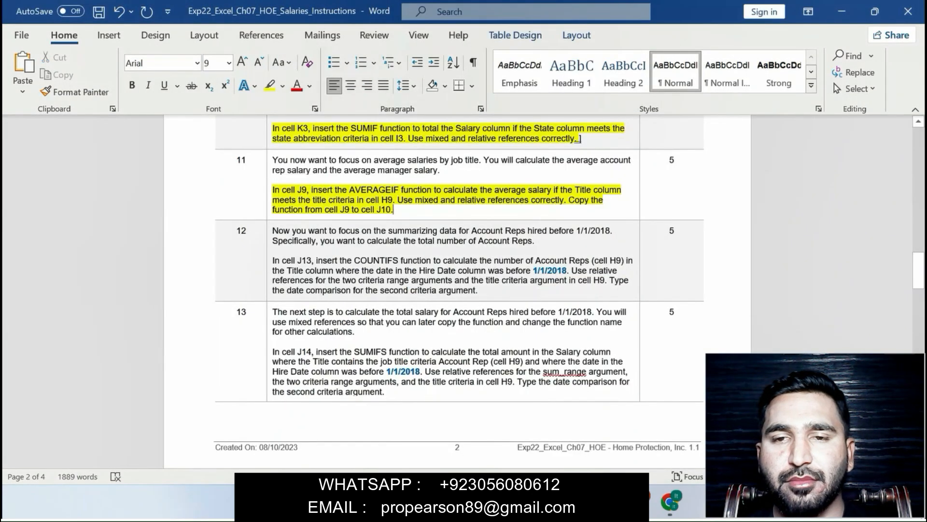
drag(569, 200, 393, 209)
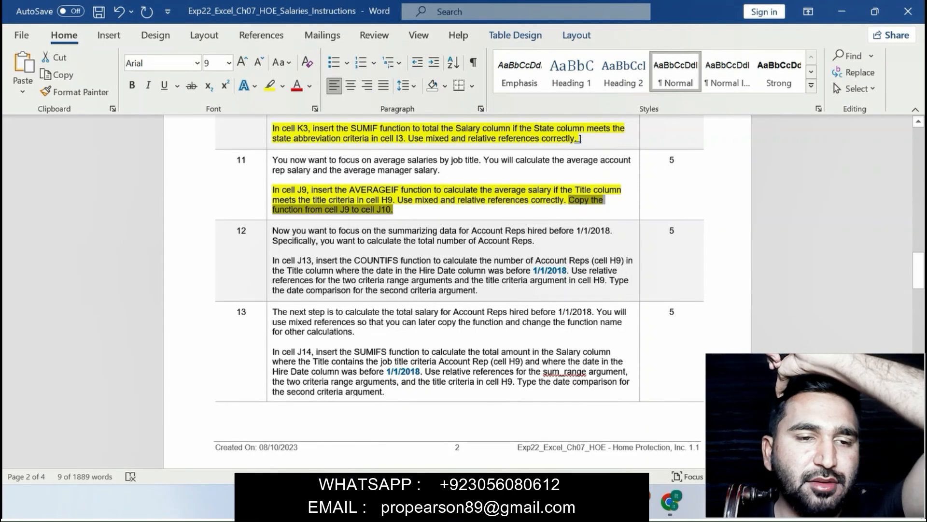
key(alt+Tab)
drag(573, 271, 574, 282)
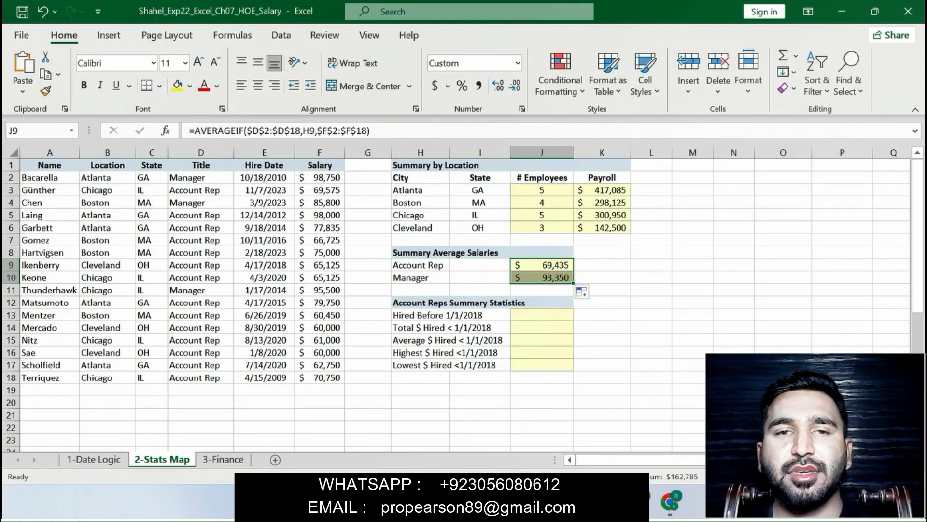